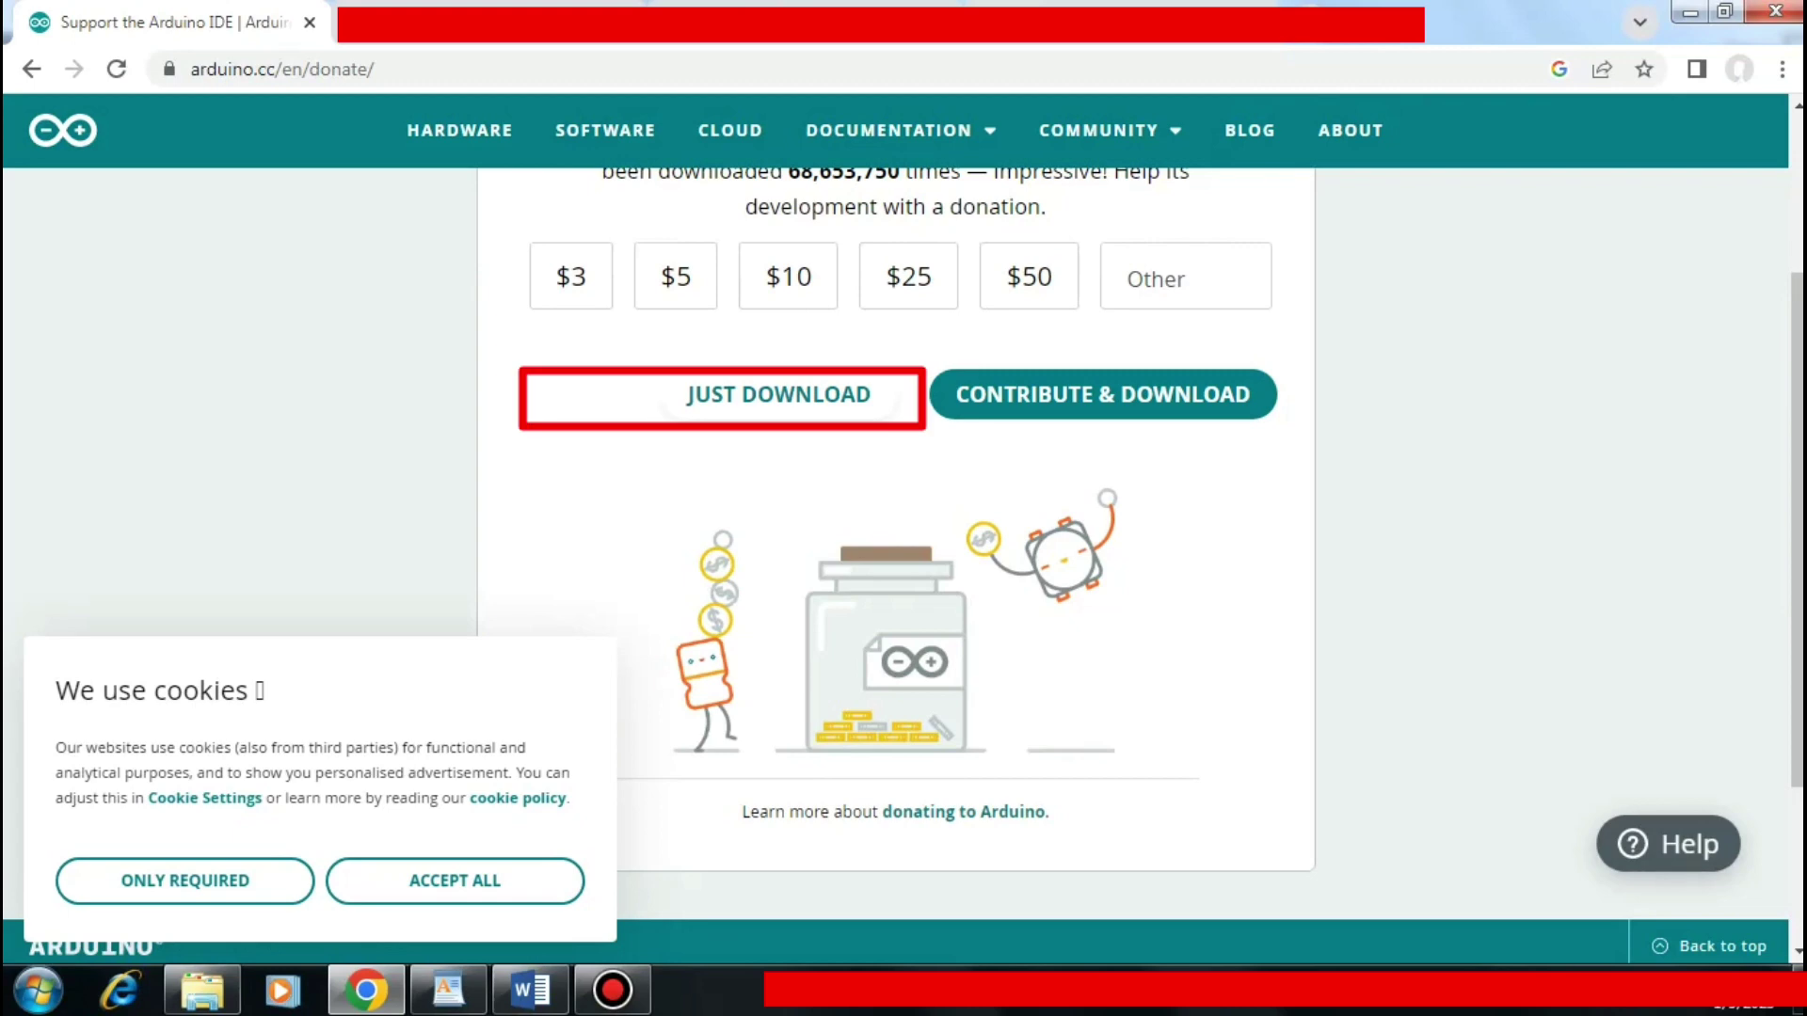
Download the Arduino IDE installer without making a donation
click(779, 395)
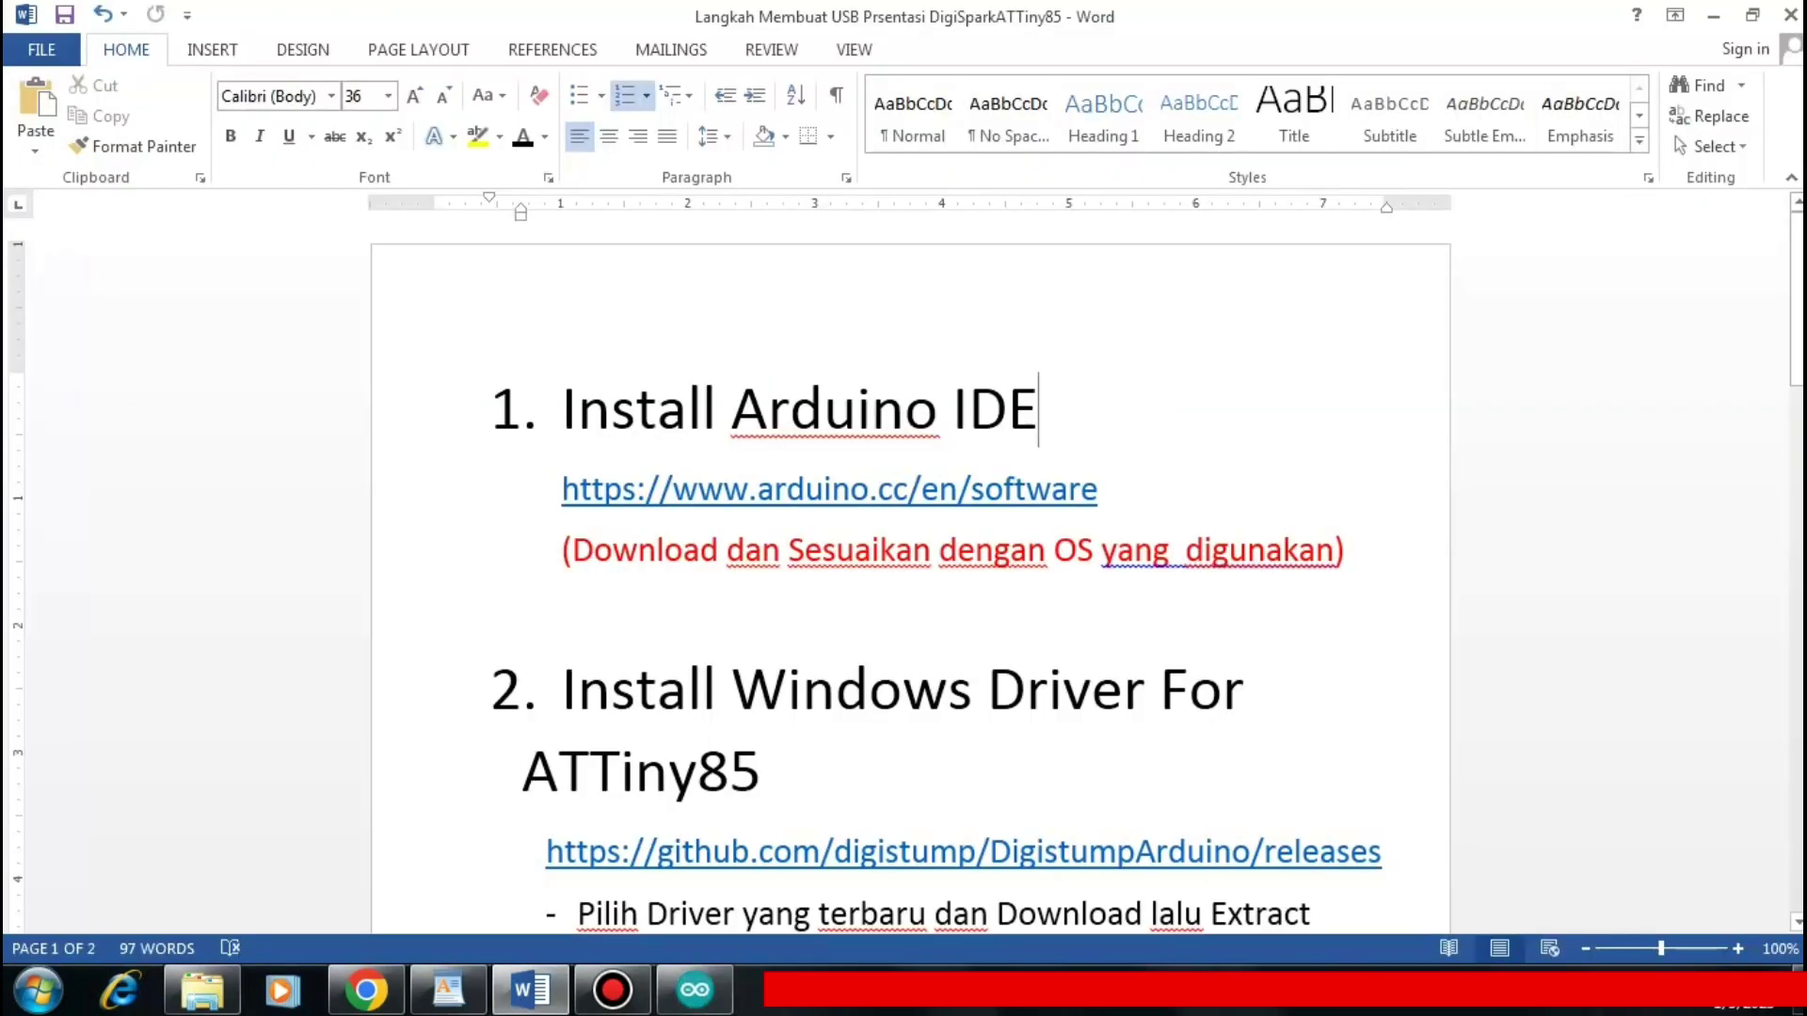
Review the ATTiny85 Windows driver section and its Digistump releases link in the Word guide
scroll(903, 565, down, 2)
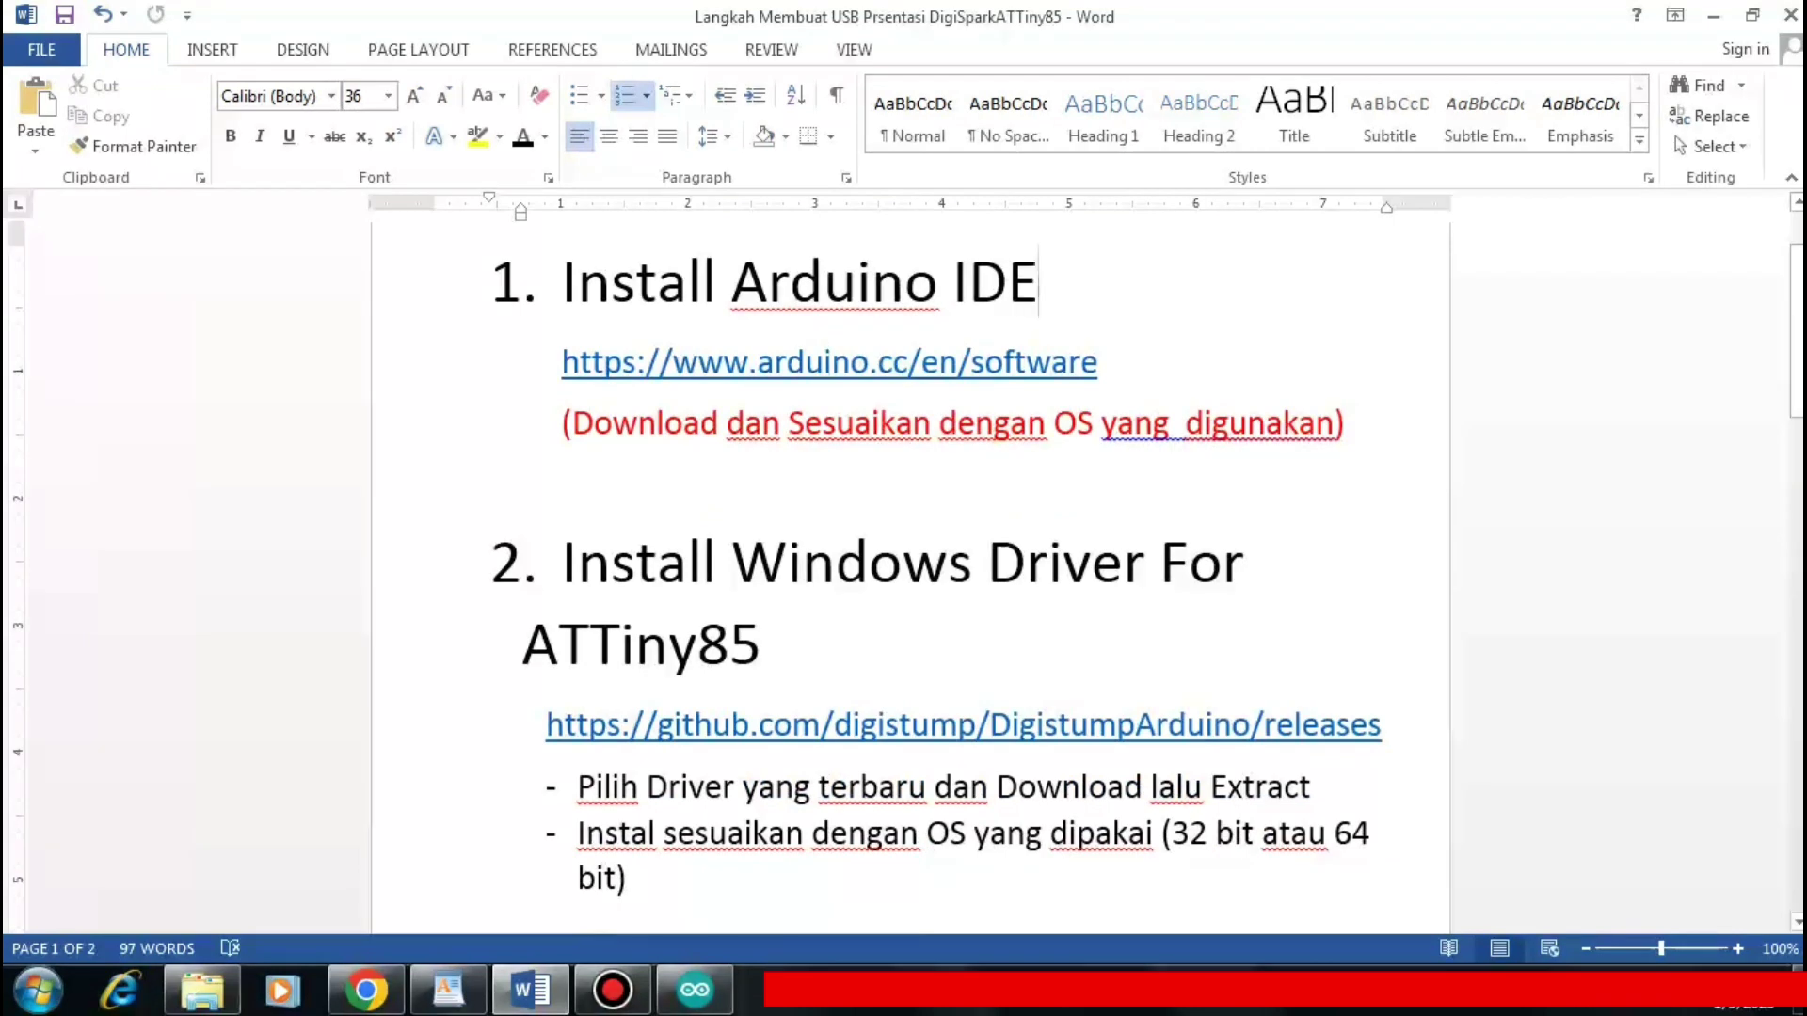
drag(562, 565, 761, 649)
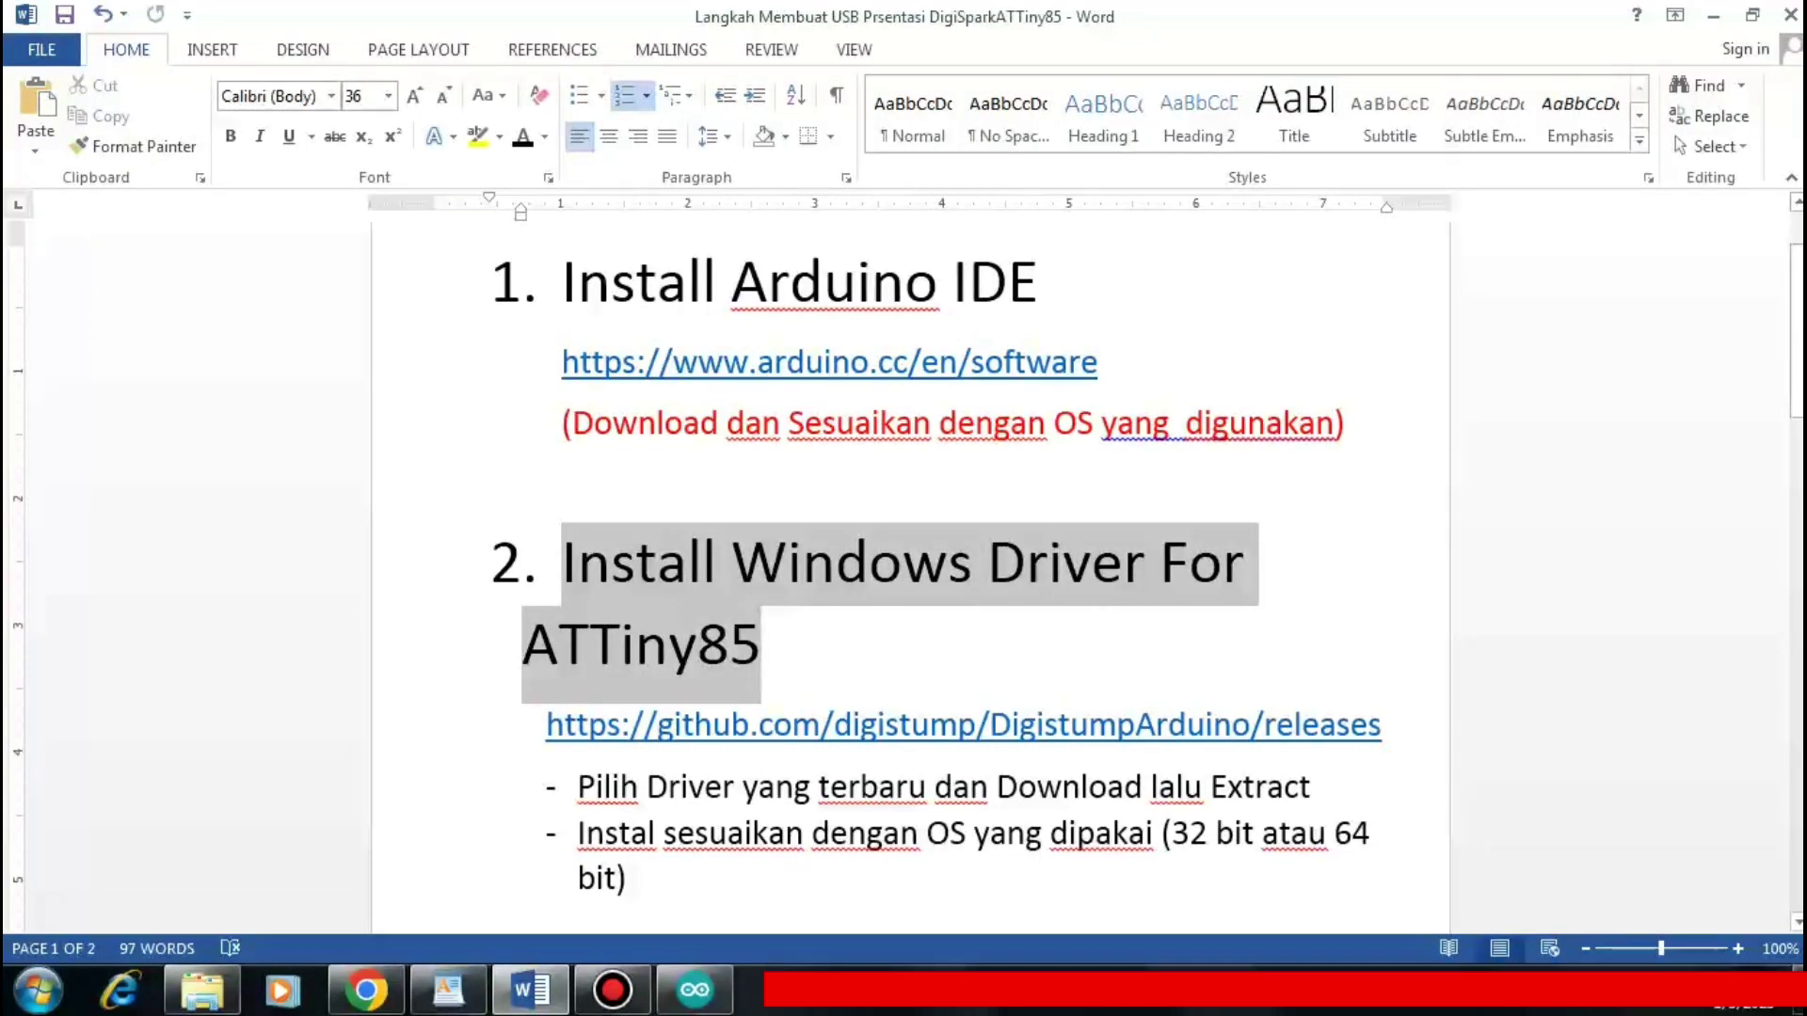
scroll(910, 578, down, 1)
drag(1381, 662, 538, 663)
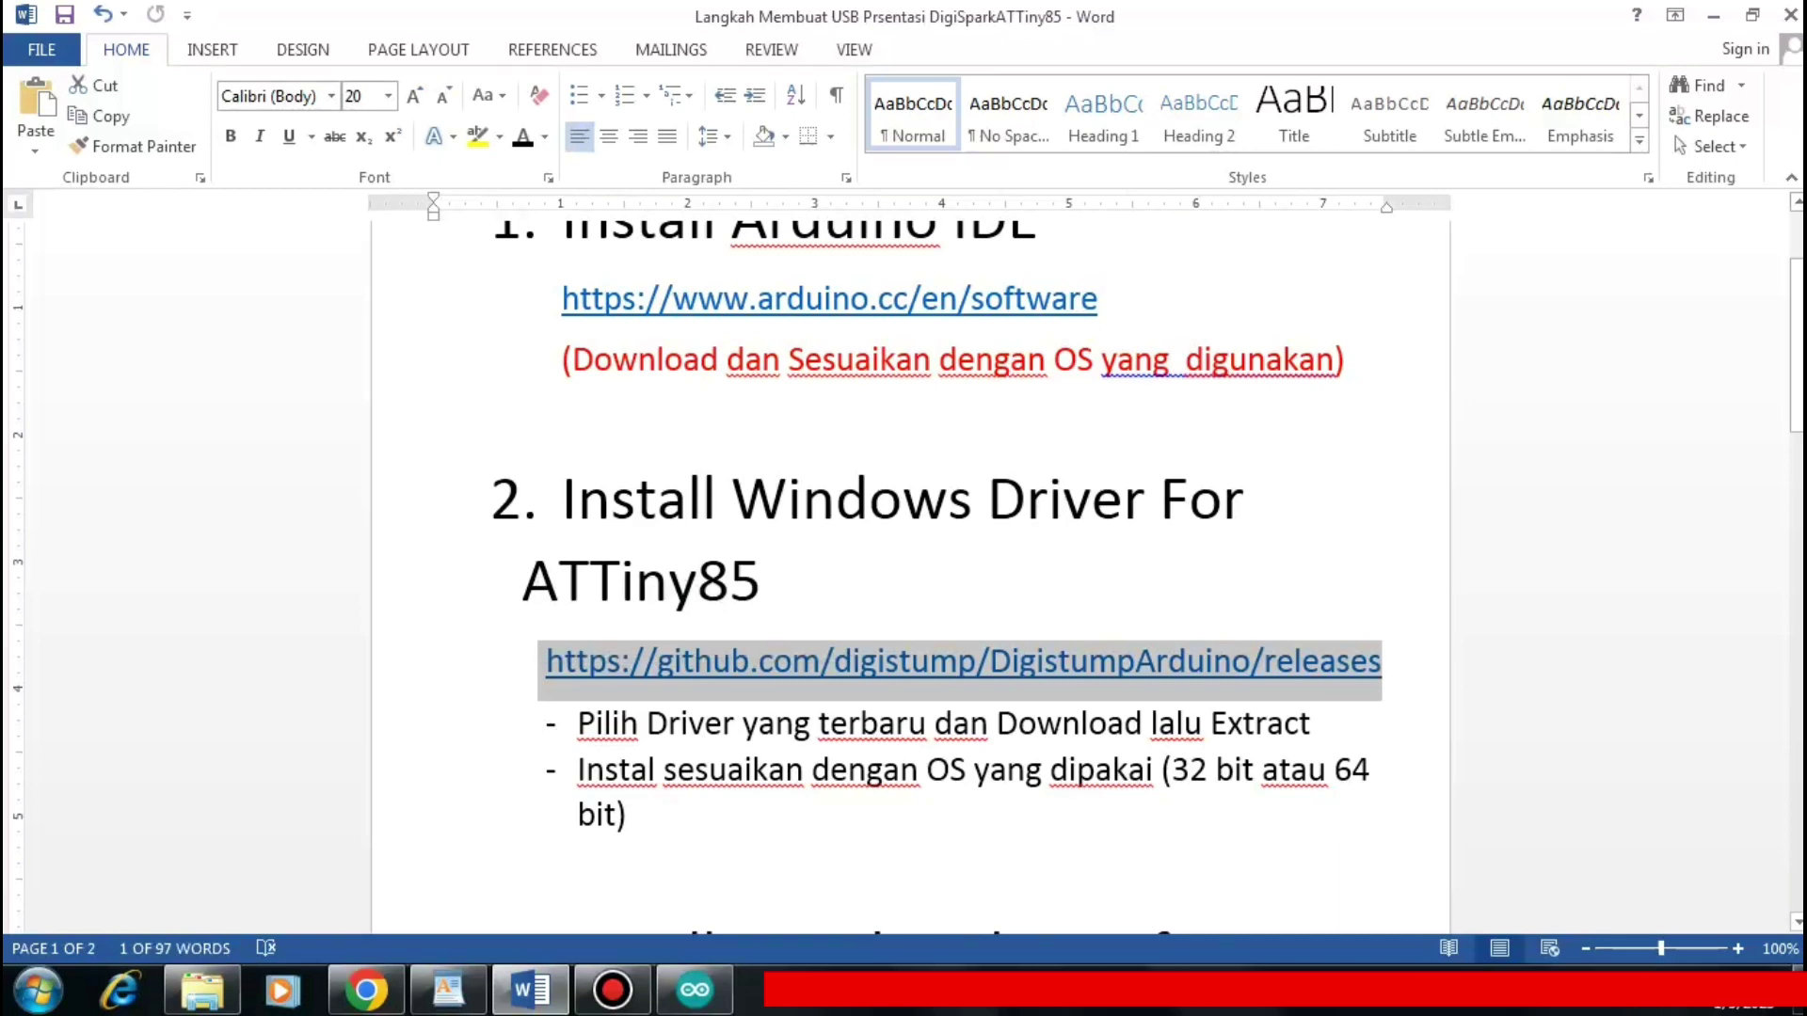
click(762, 581)
Download Digistump.Drivers.zip from the assets of Digistump Arduino Release 1.6.7 on GitHub in Chrome
scroll(911, 564, down, 3)
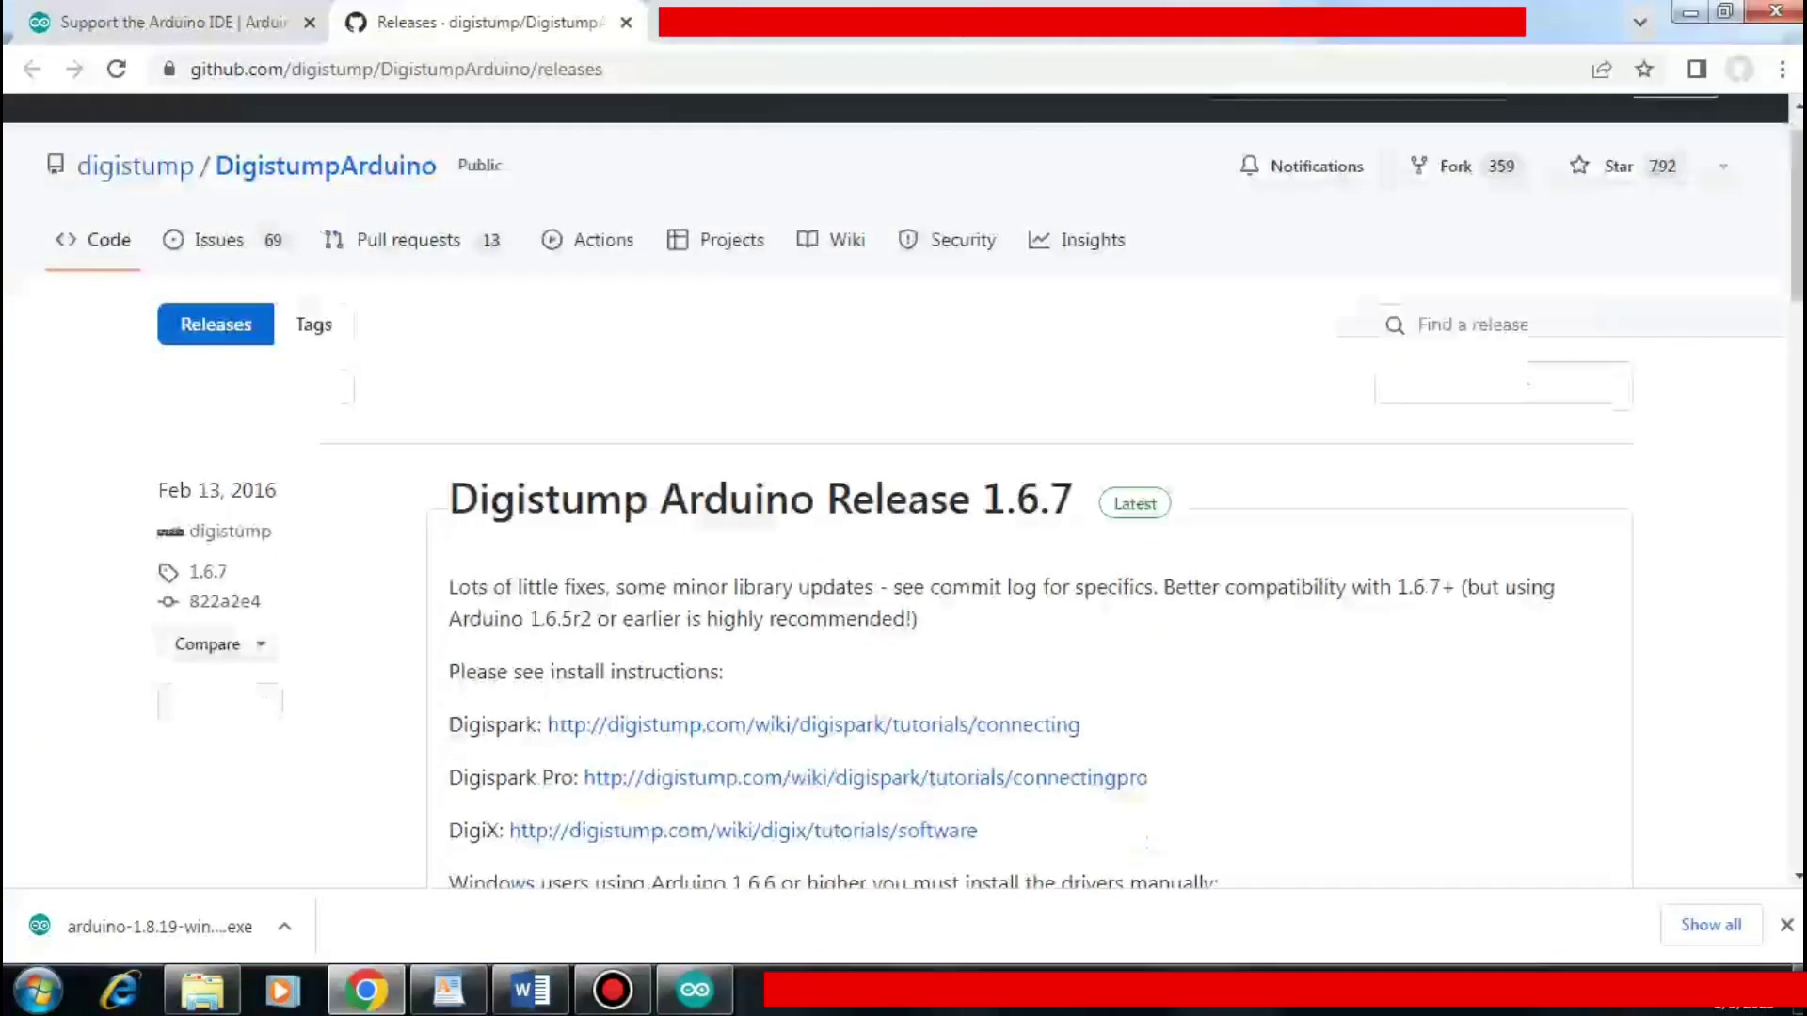
scroll(903, 489, down, 1)
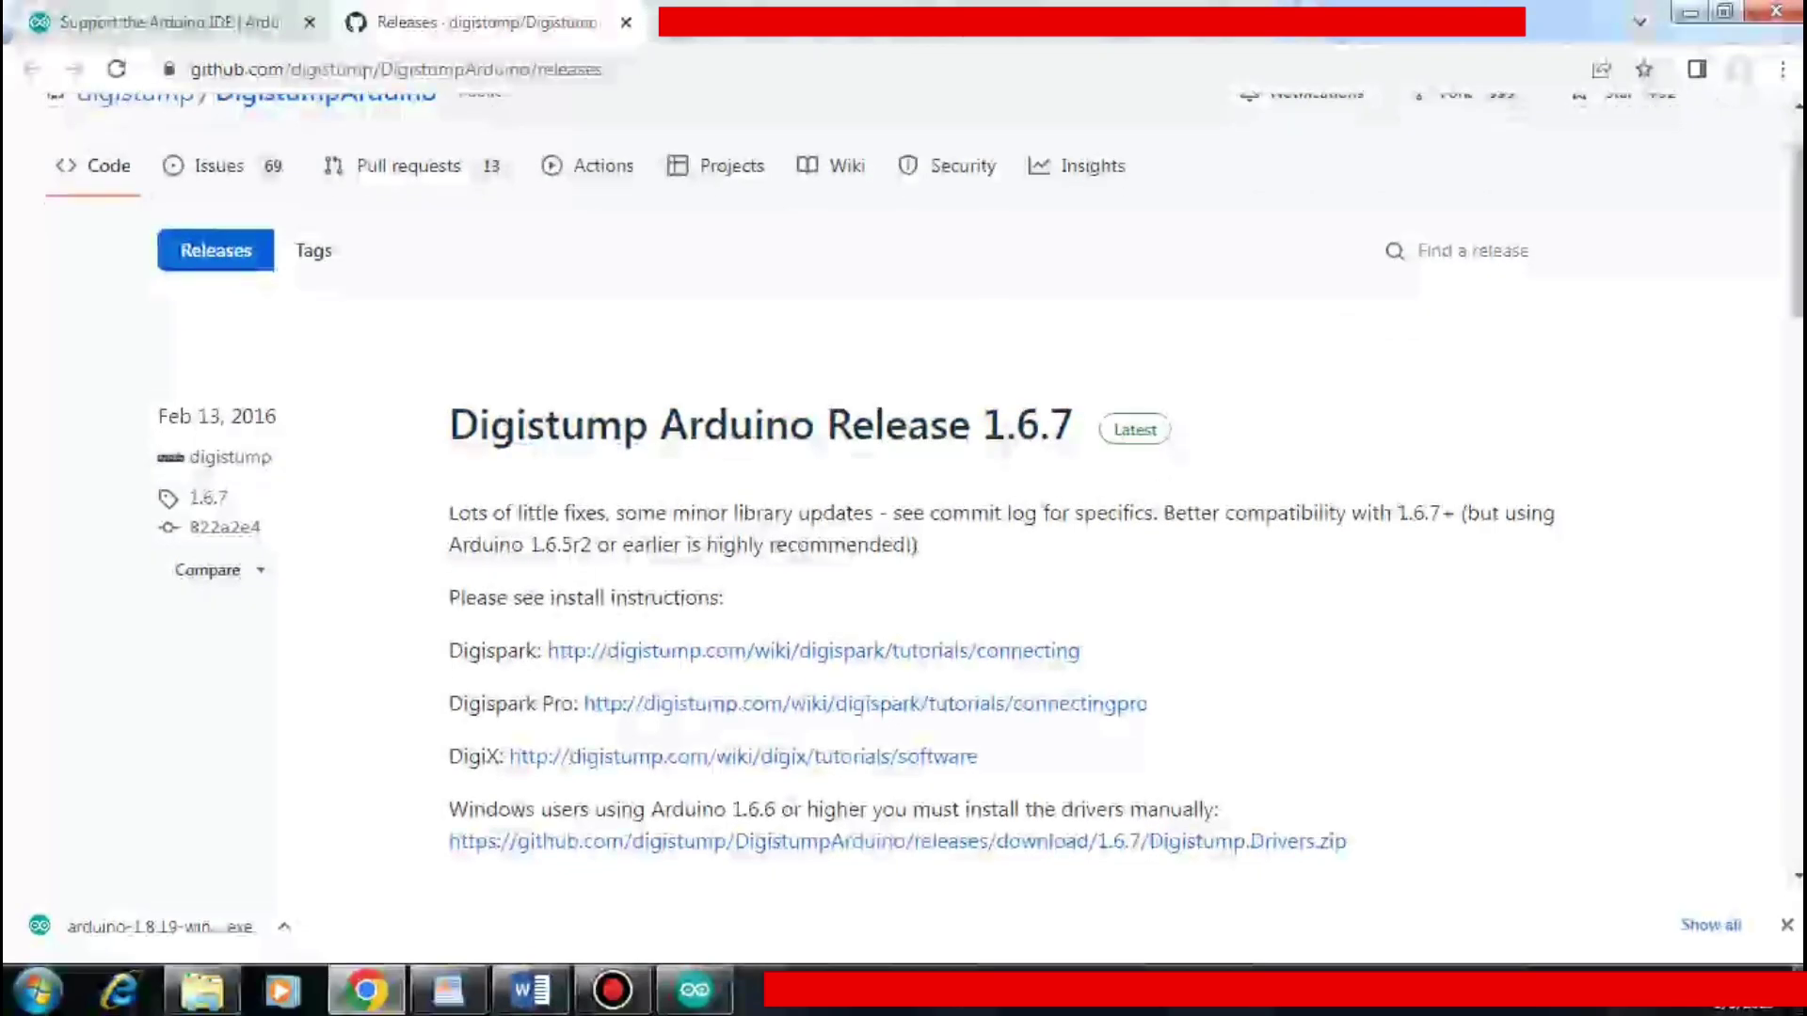
scroll(903, 508, down, 4)
scroll(903, 489, down, 1)
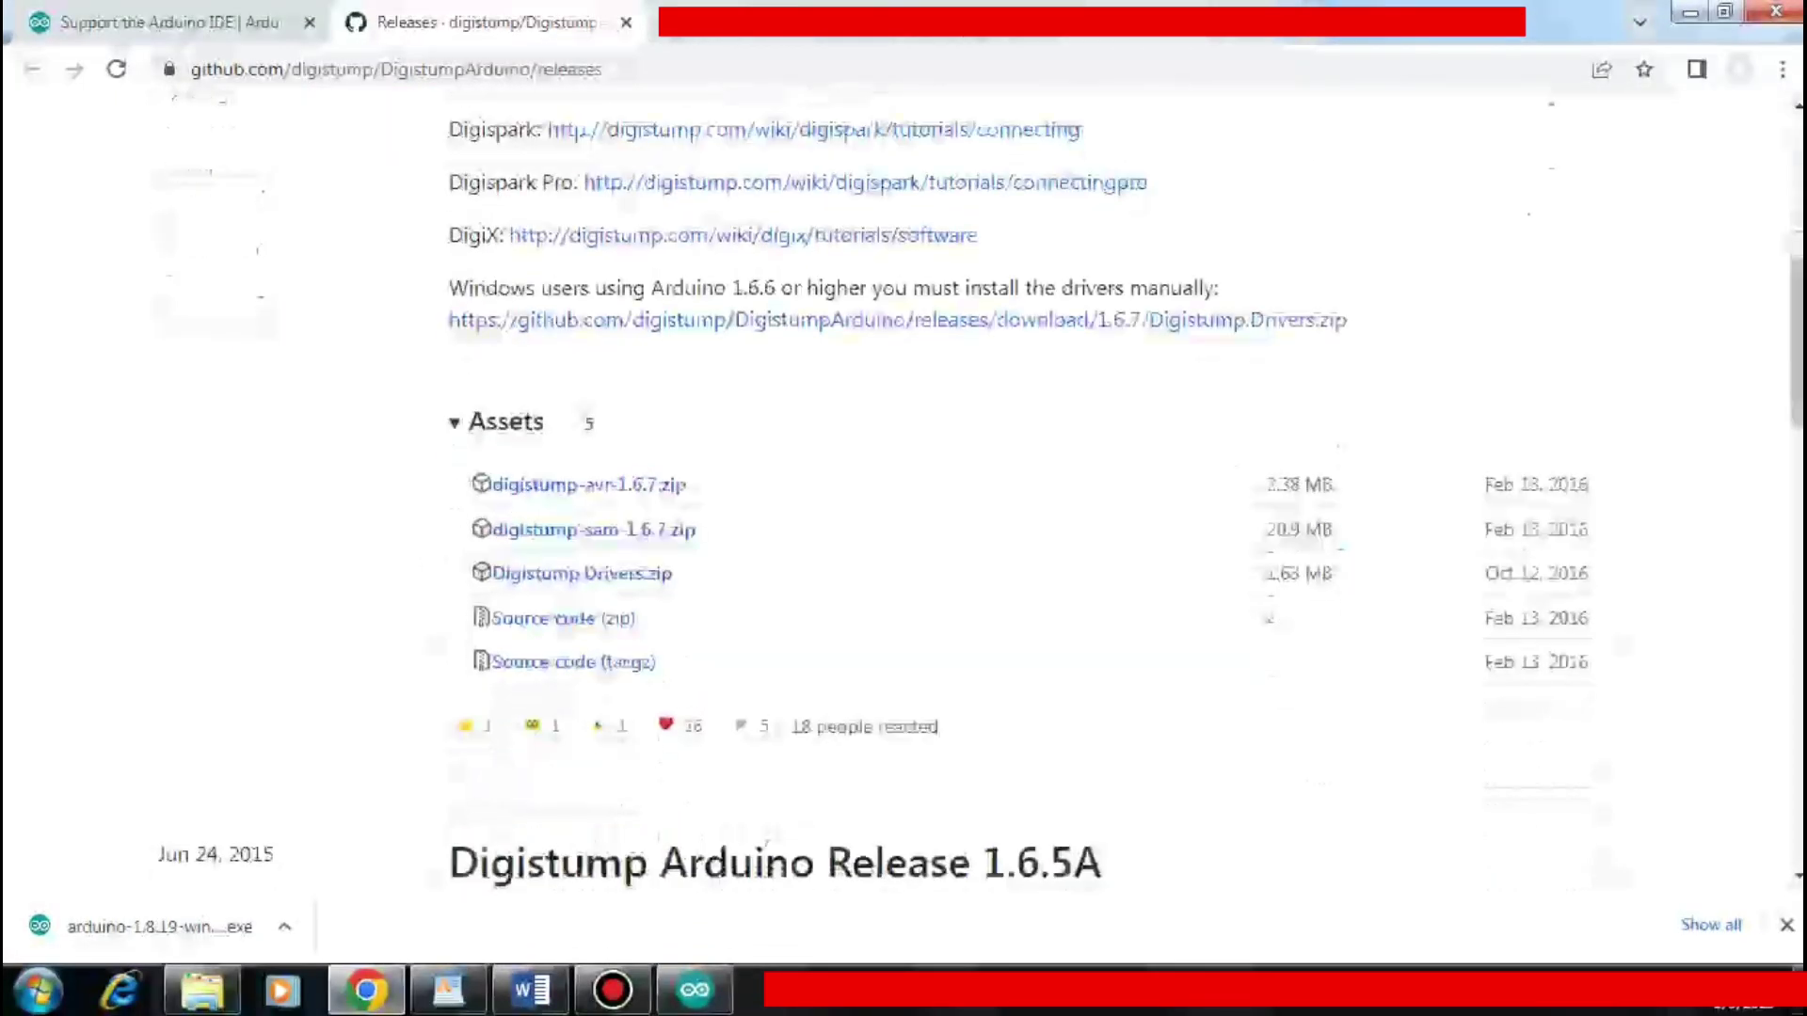
click(582, 573)
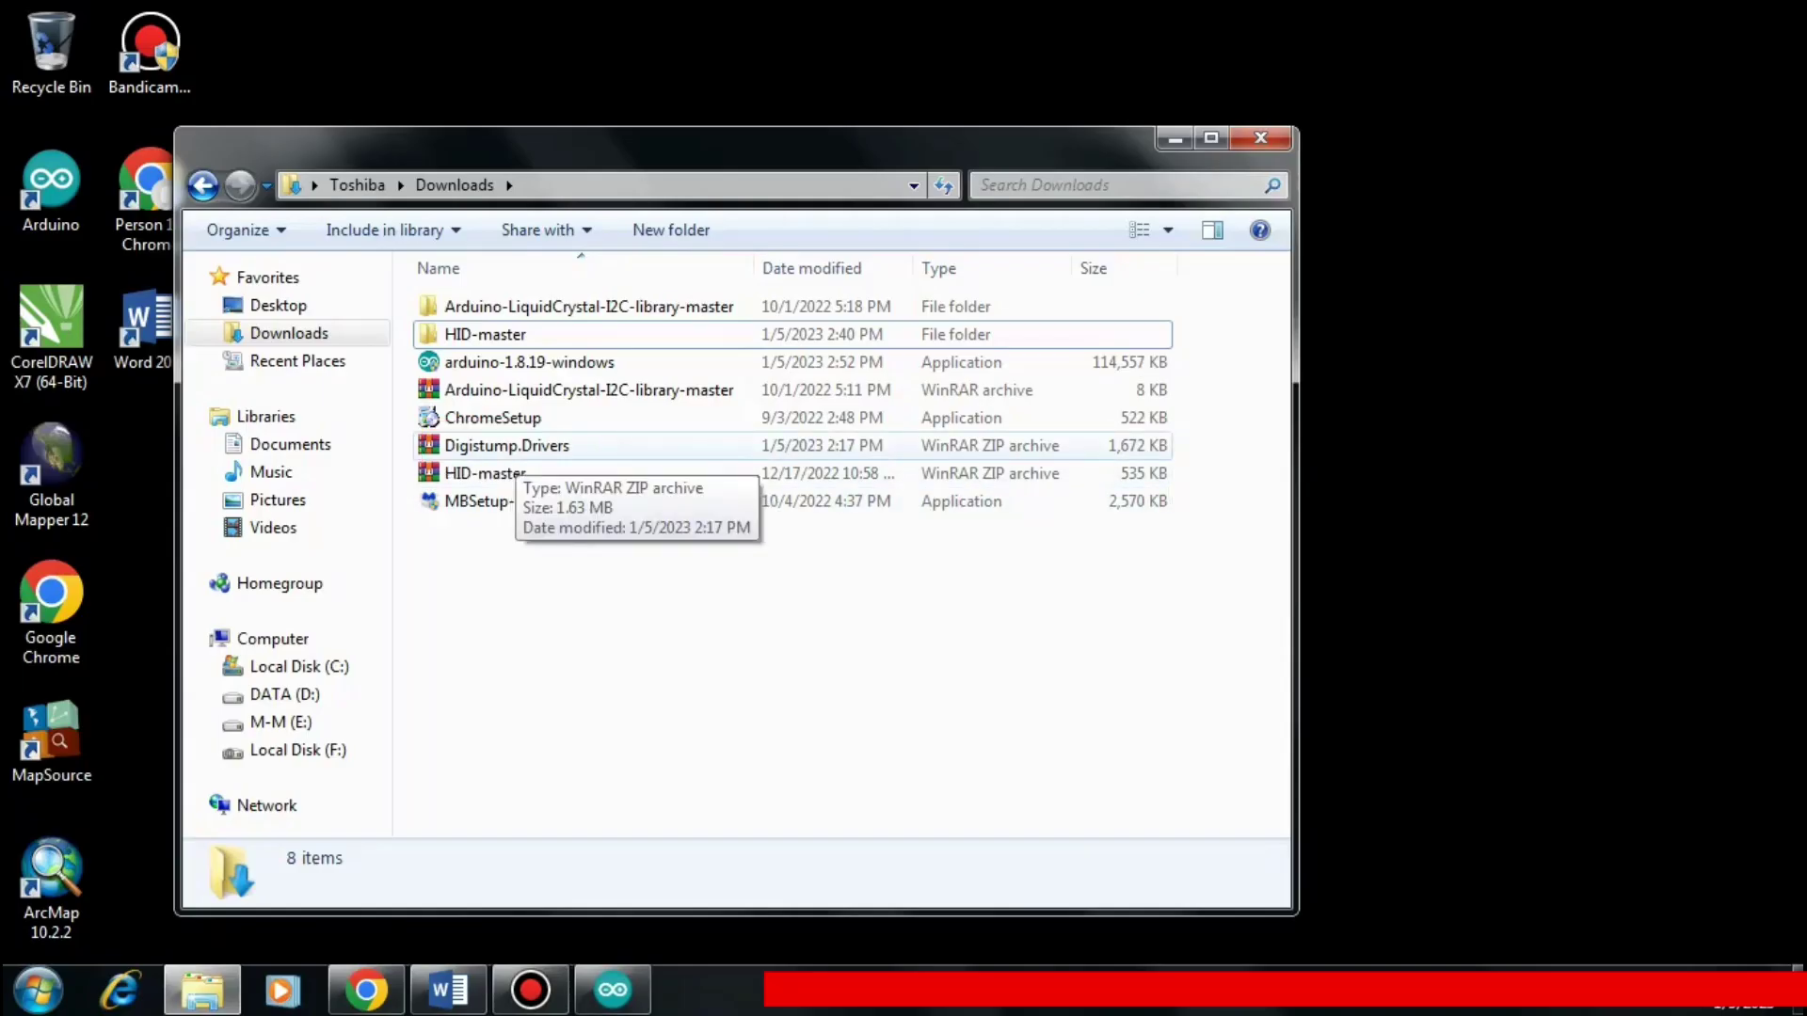
Extract the Digistump.Drivers archive in the Downloads folder into its own Digistump.Drivers folder
click(516, 449)
right_click(516, 438)
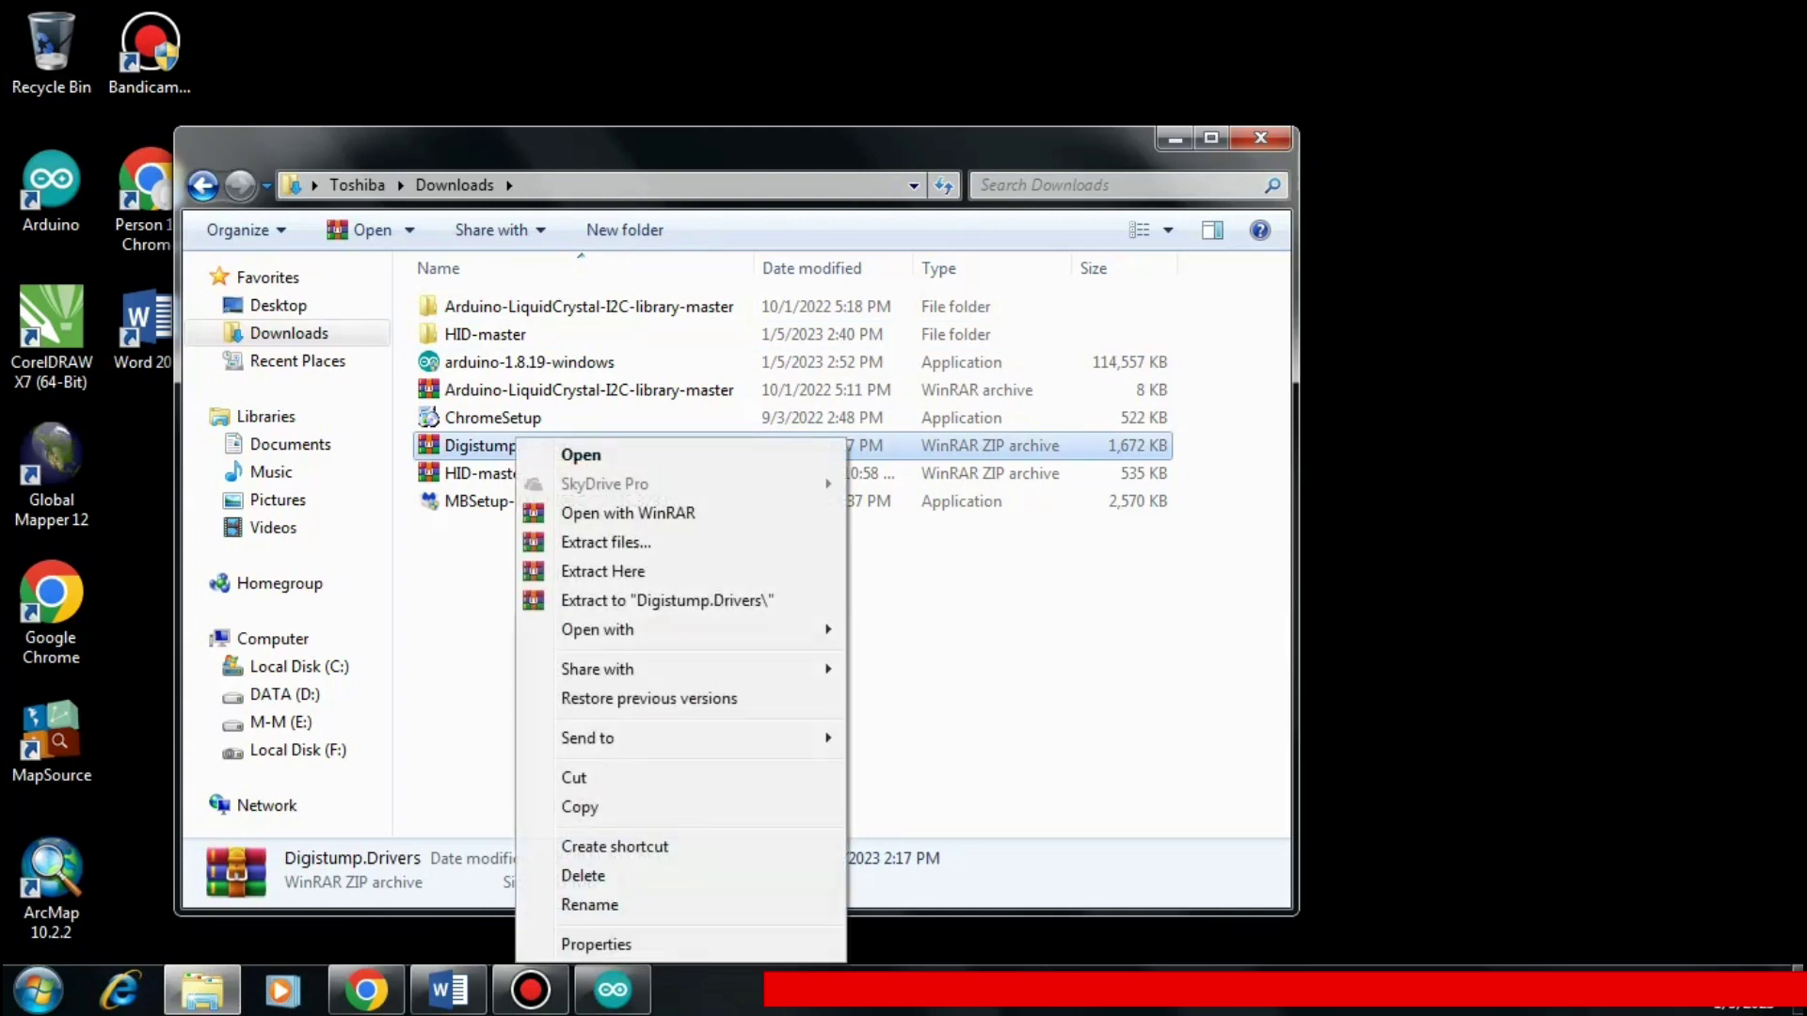
click(658, 600)
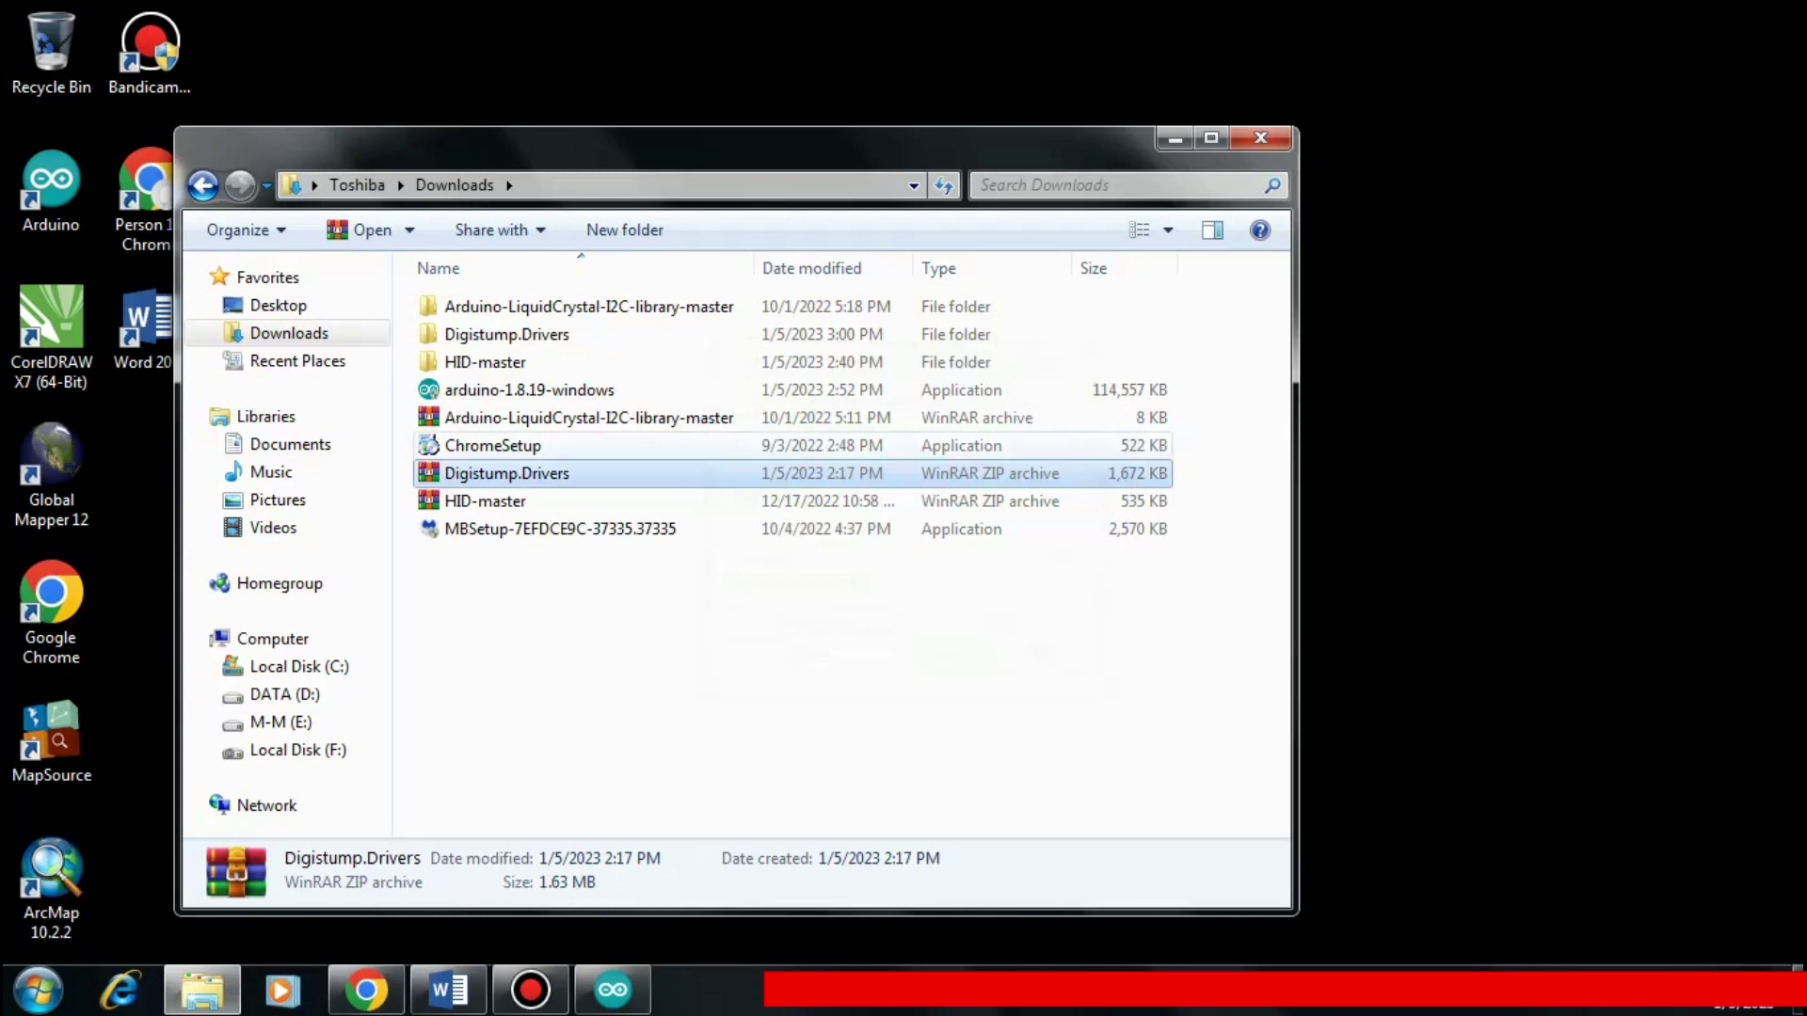
Open the extracted Digistump Drivers folder and launch the 64-bit driver installer DPinst64
double_click(506, 334)
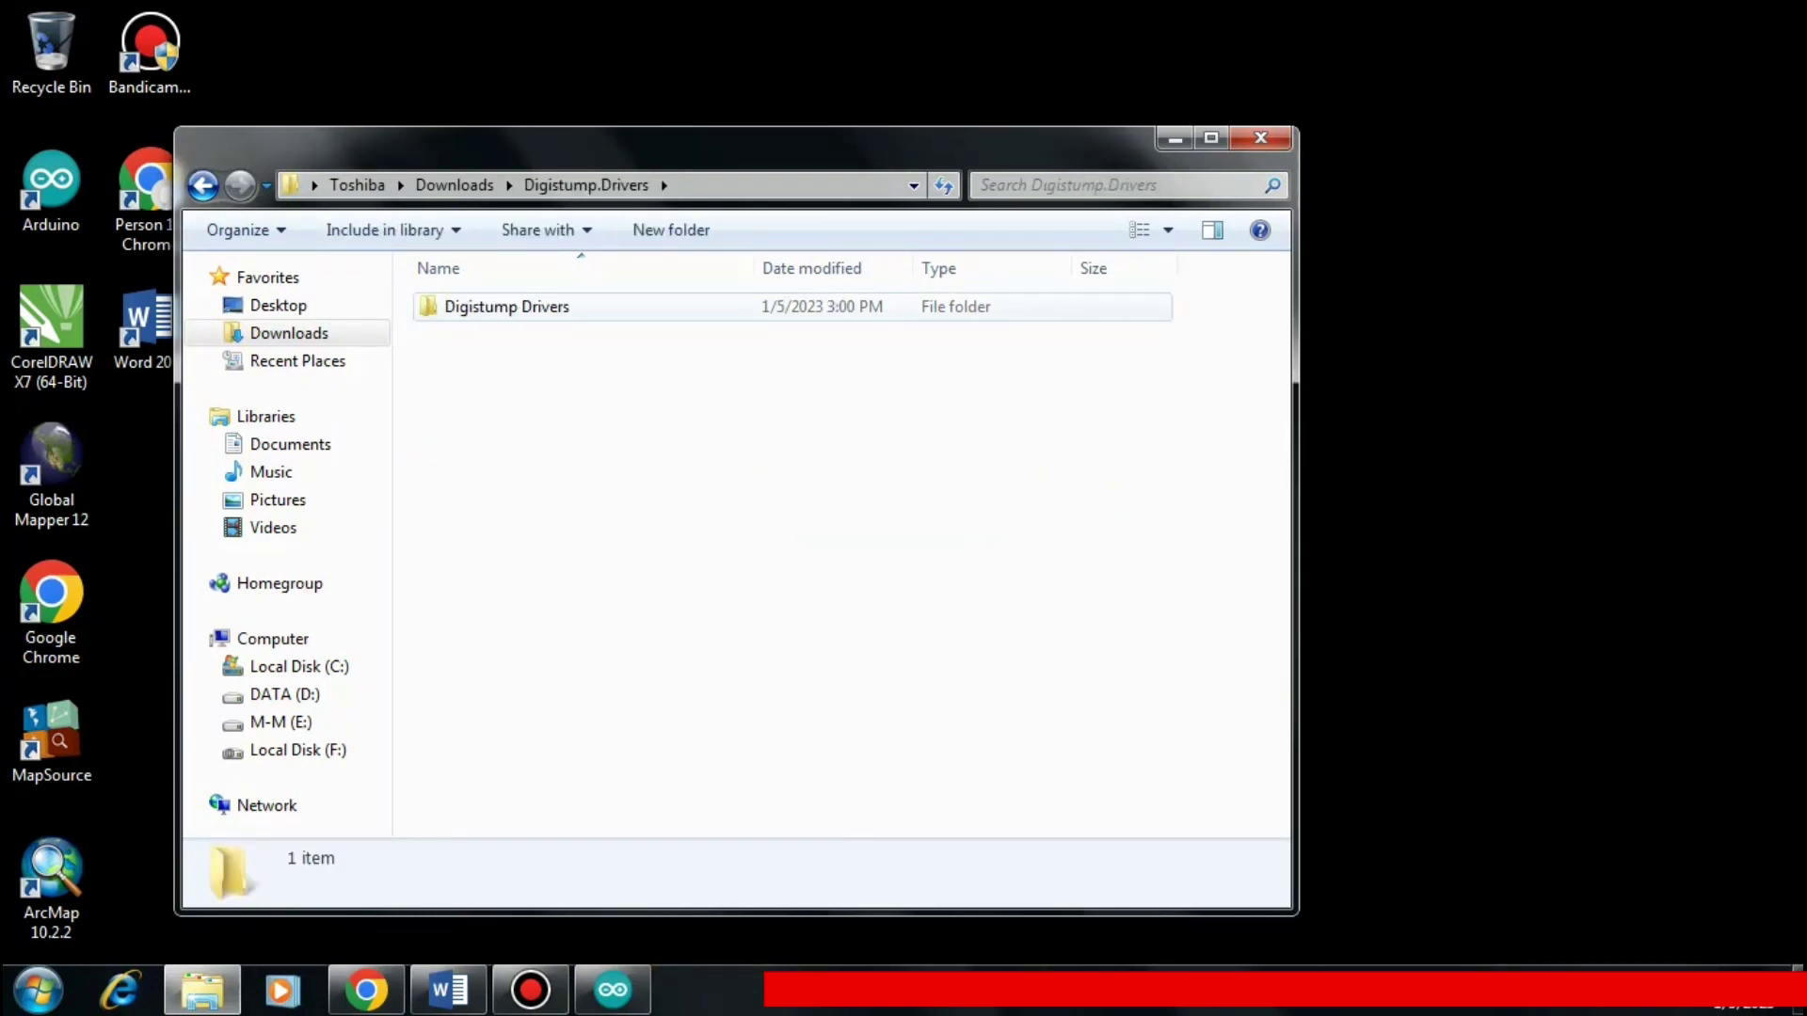
click(506, 307)
double_click(506, 306)
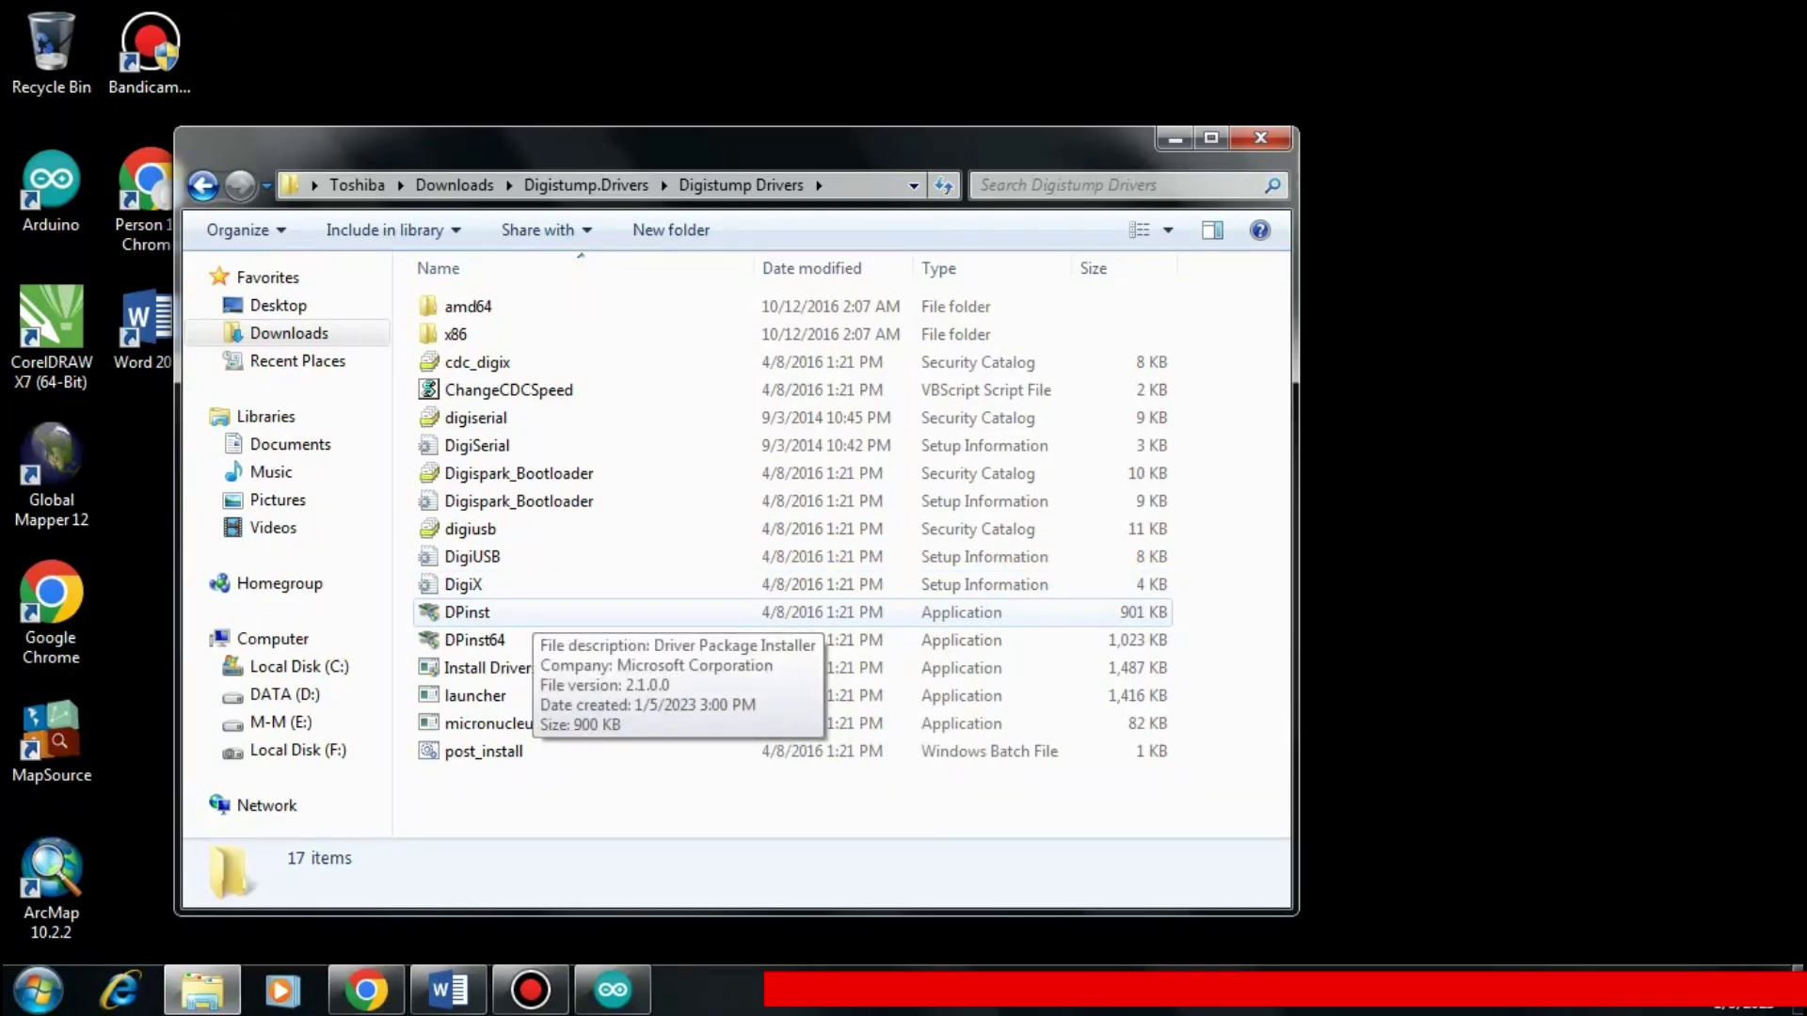
click(513, 613)
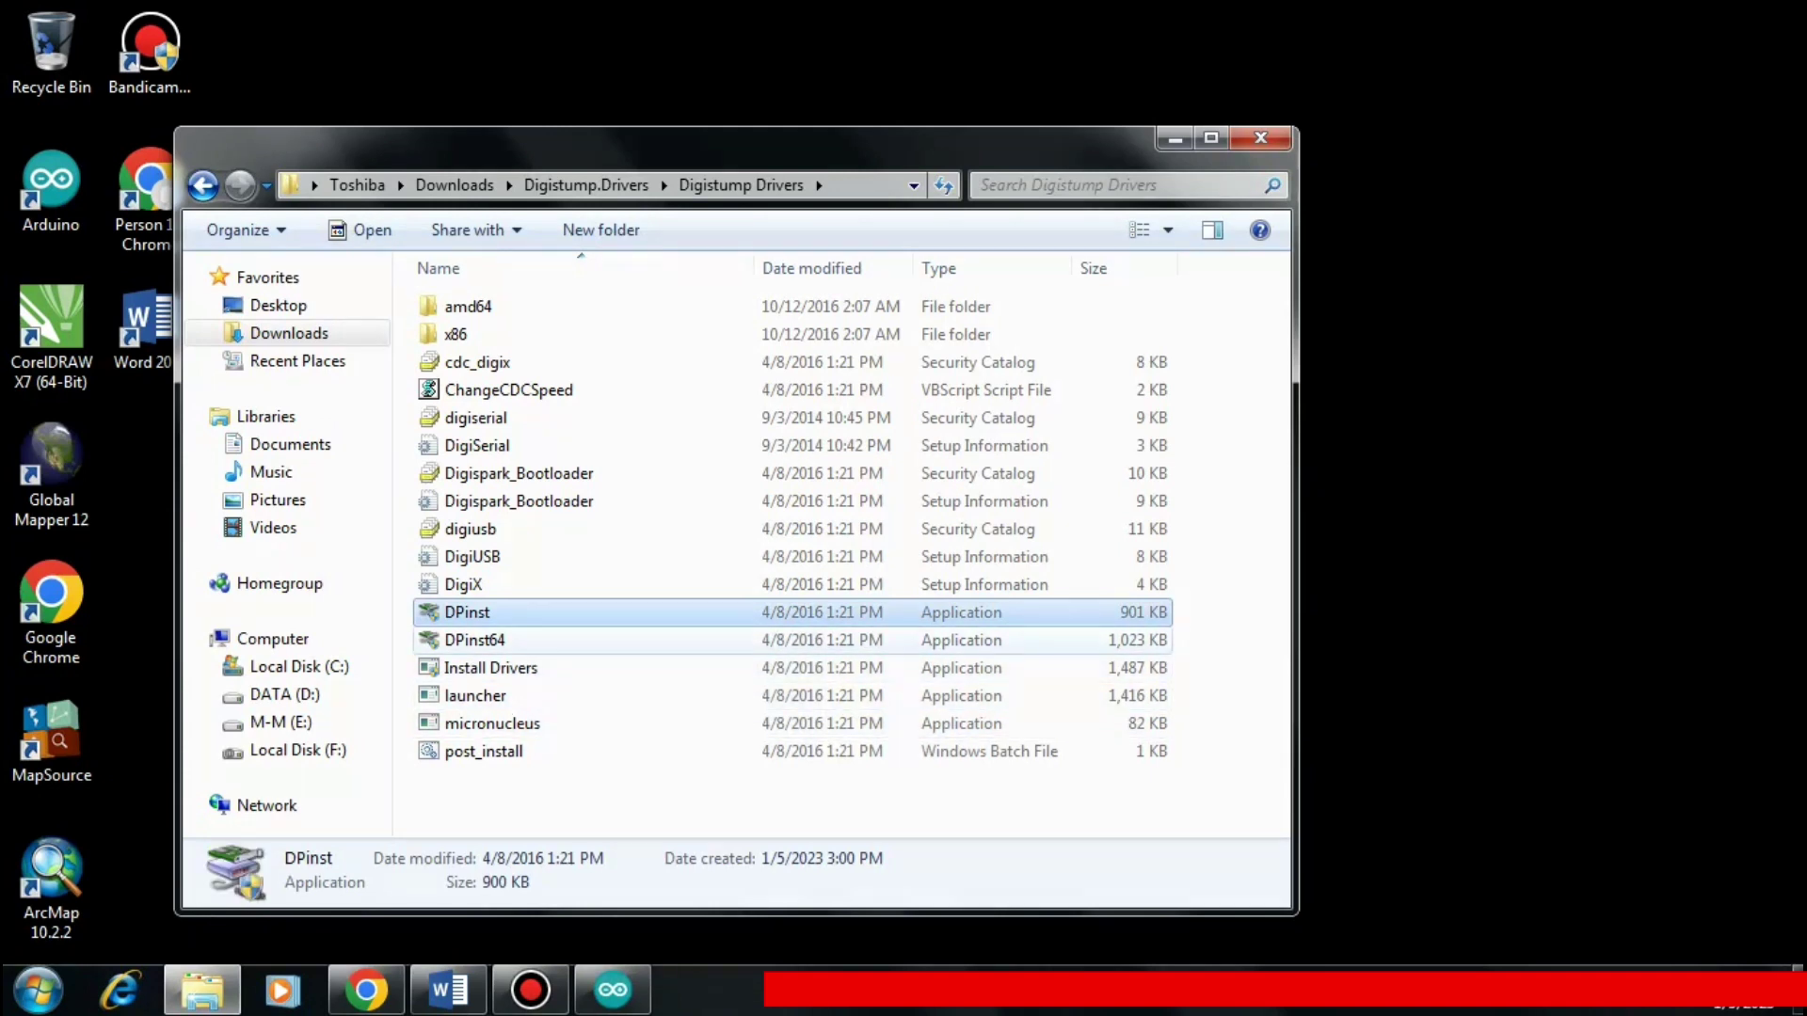
click(513, 641)
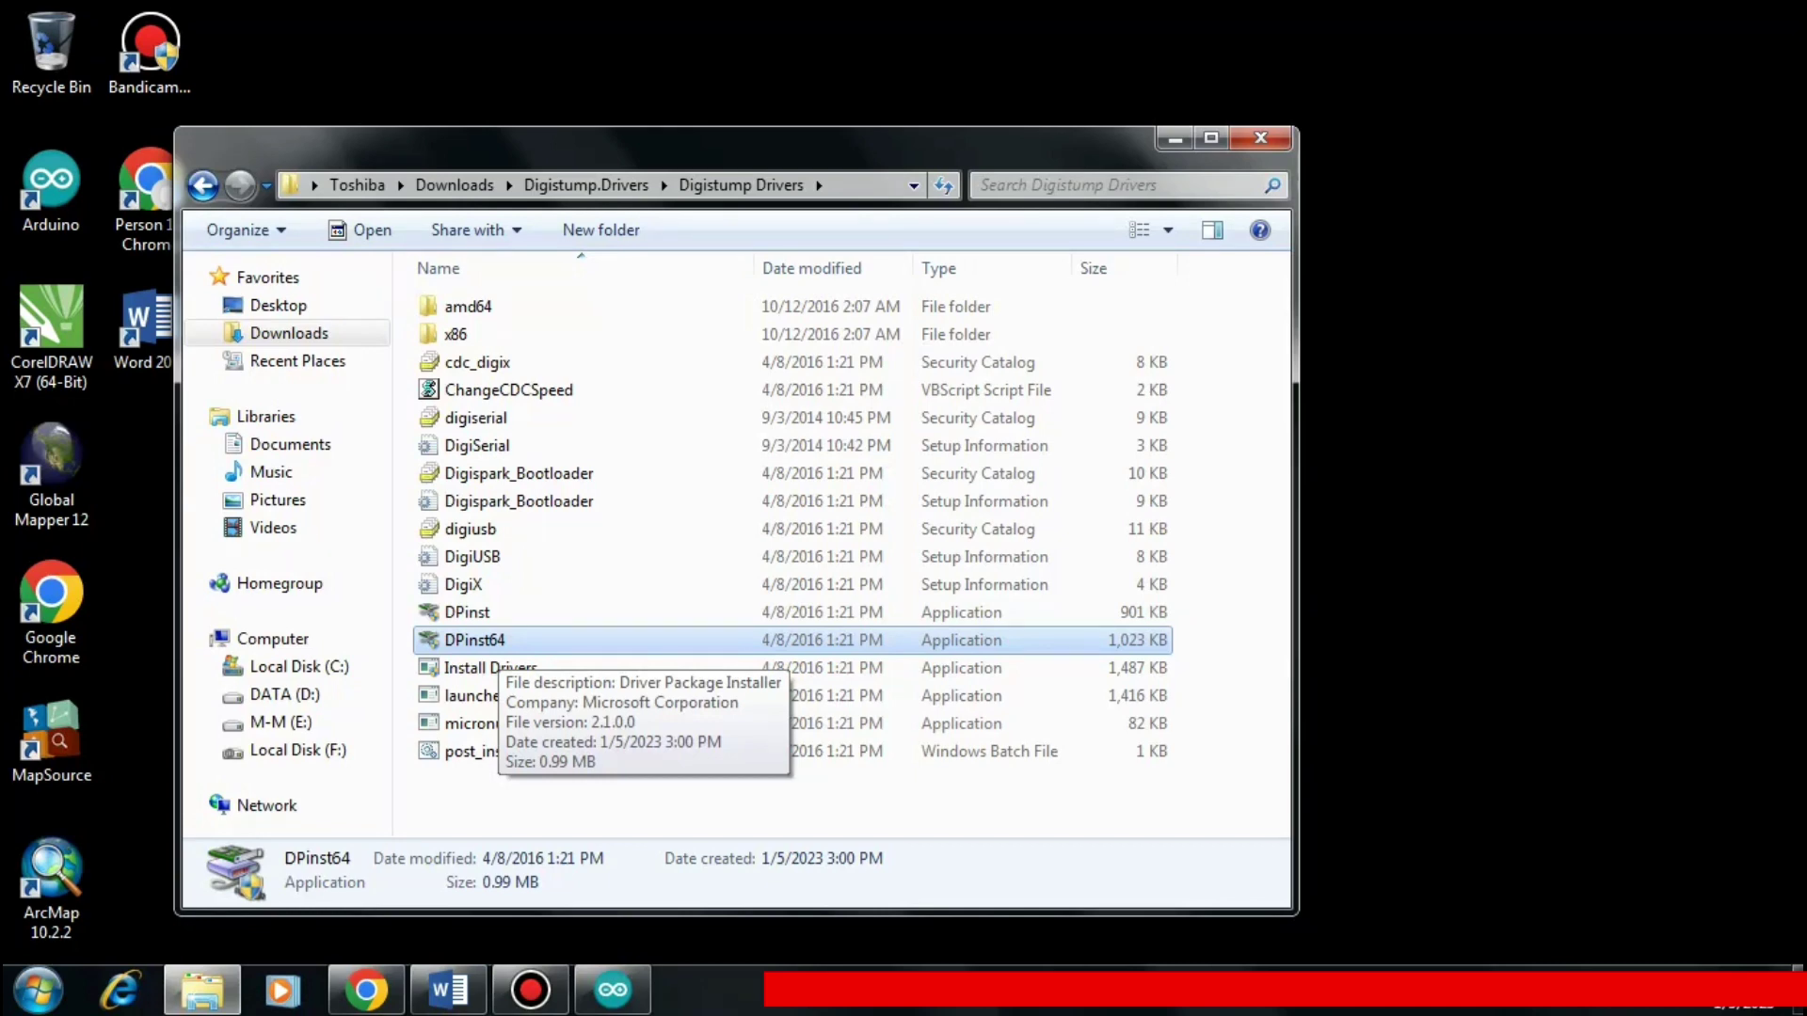
double_click(499, 642)
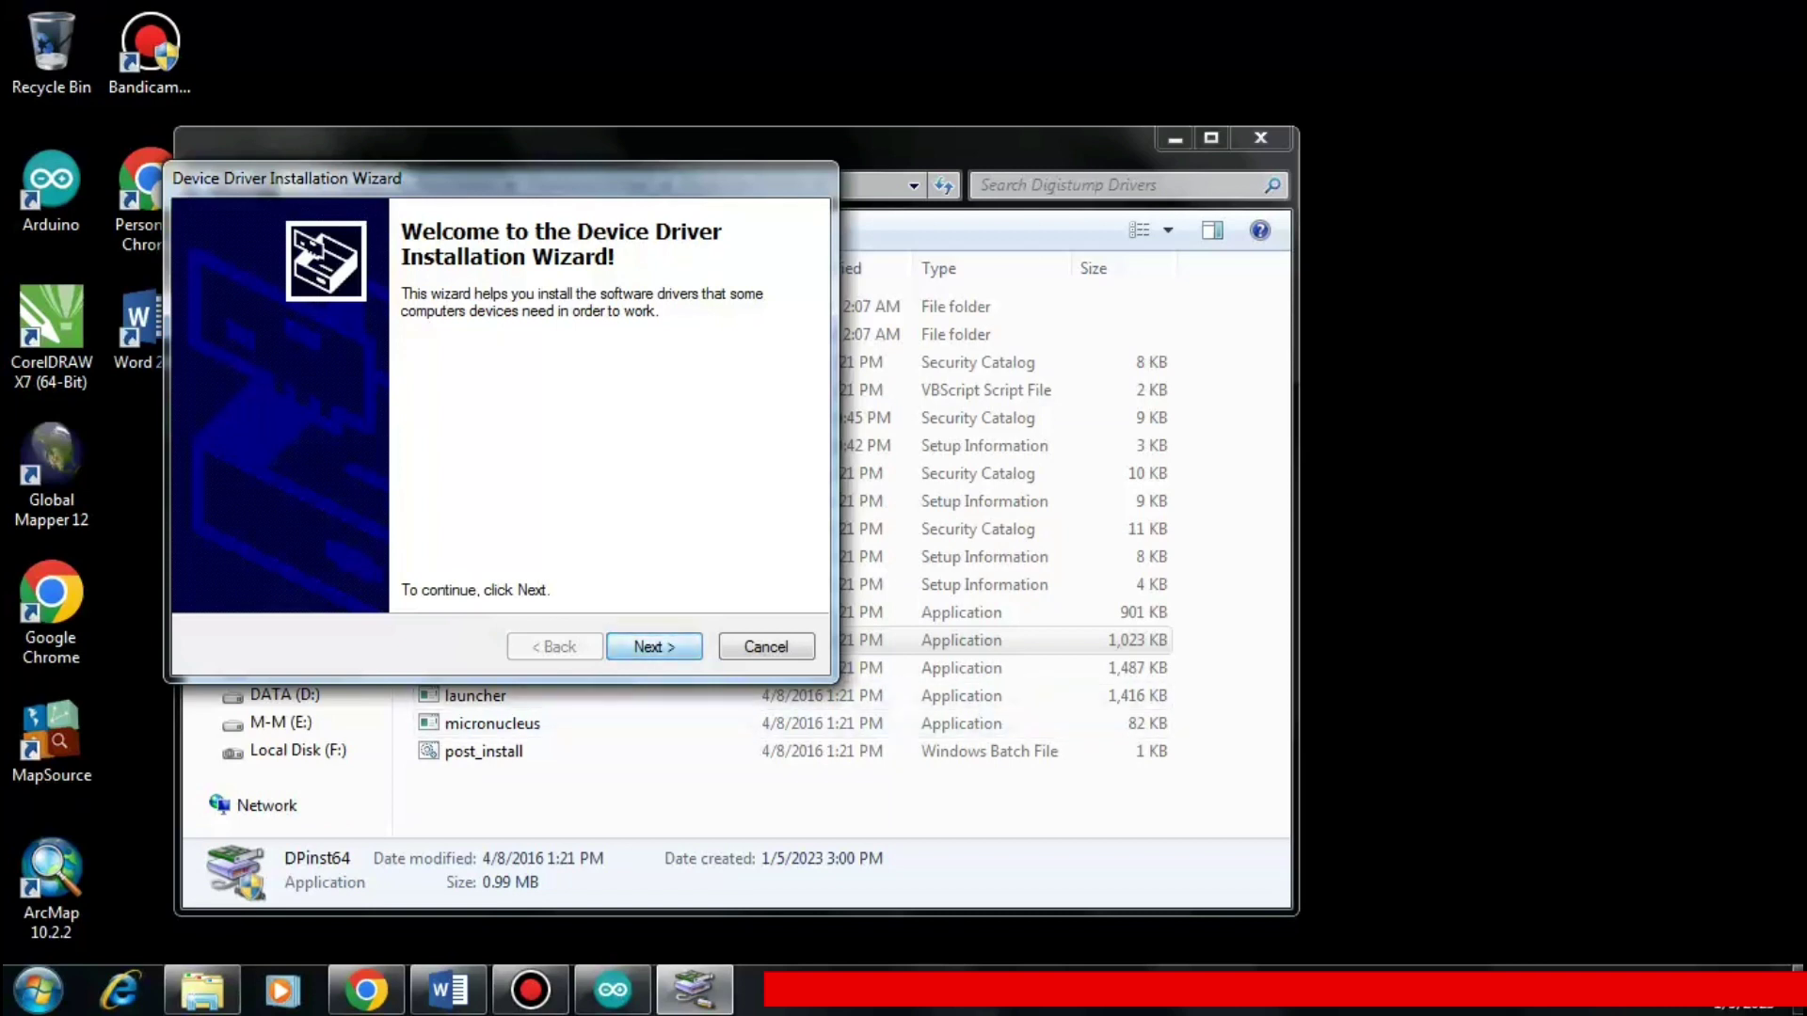
Run the driver wizard to completion, approving installation of the Digistump LLC Ports, Digispark Bootloader and DigiUSB drivers
key(Return)
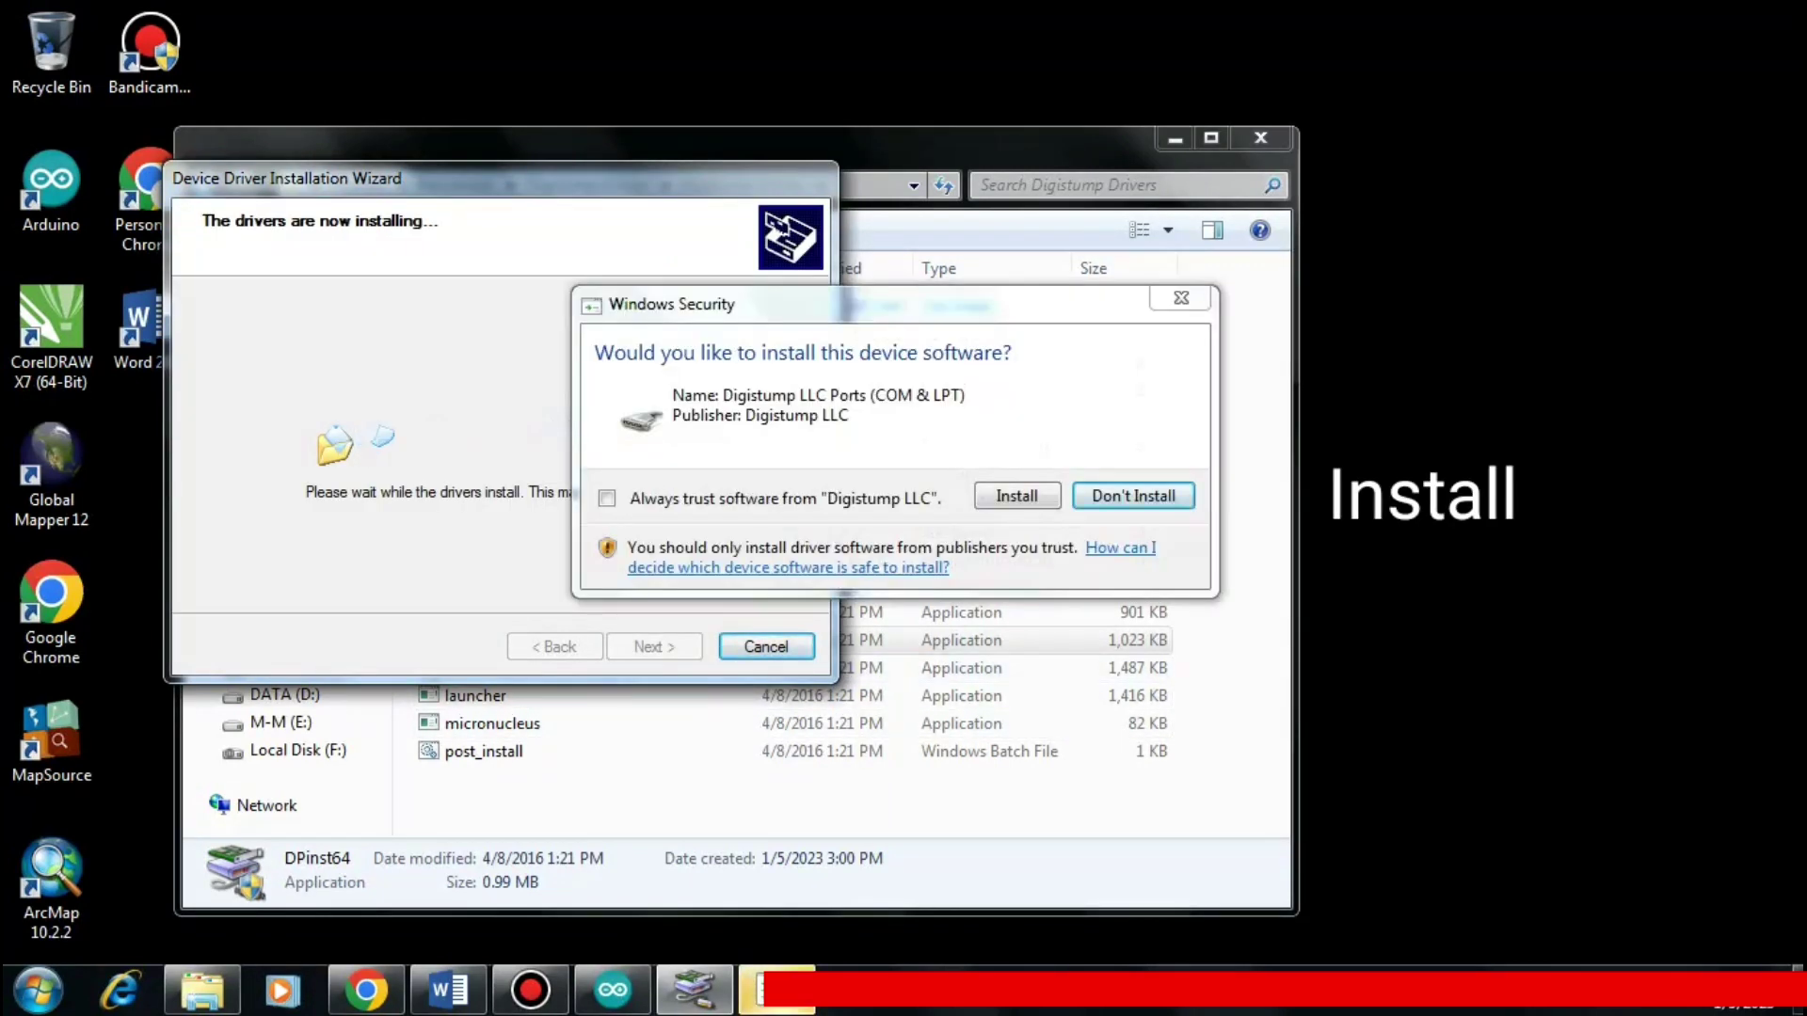
click(1017, 497)
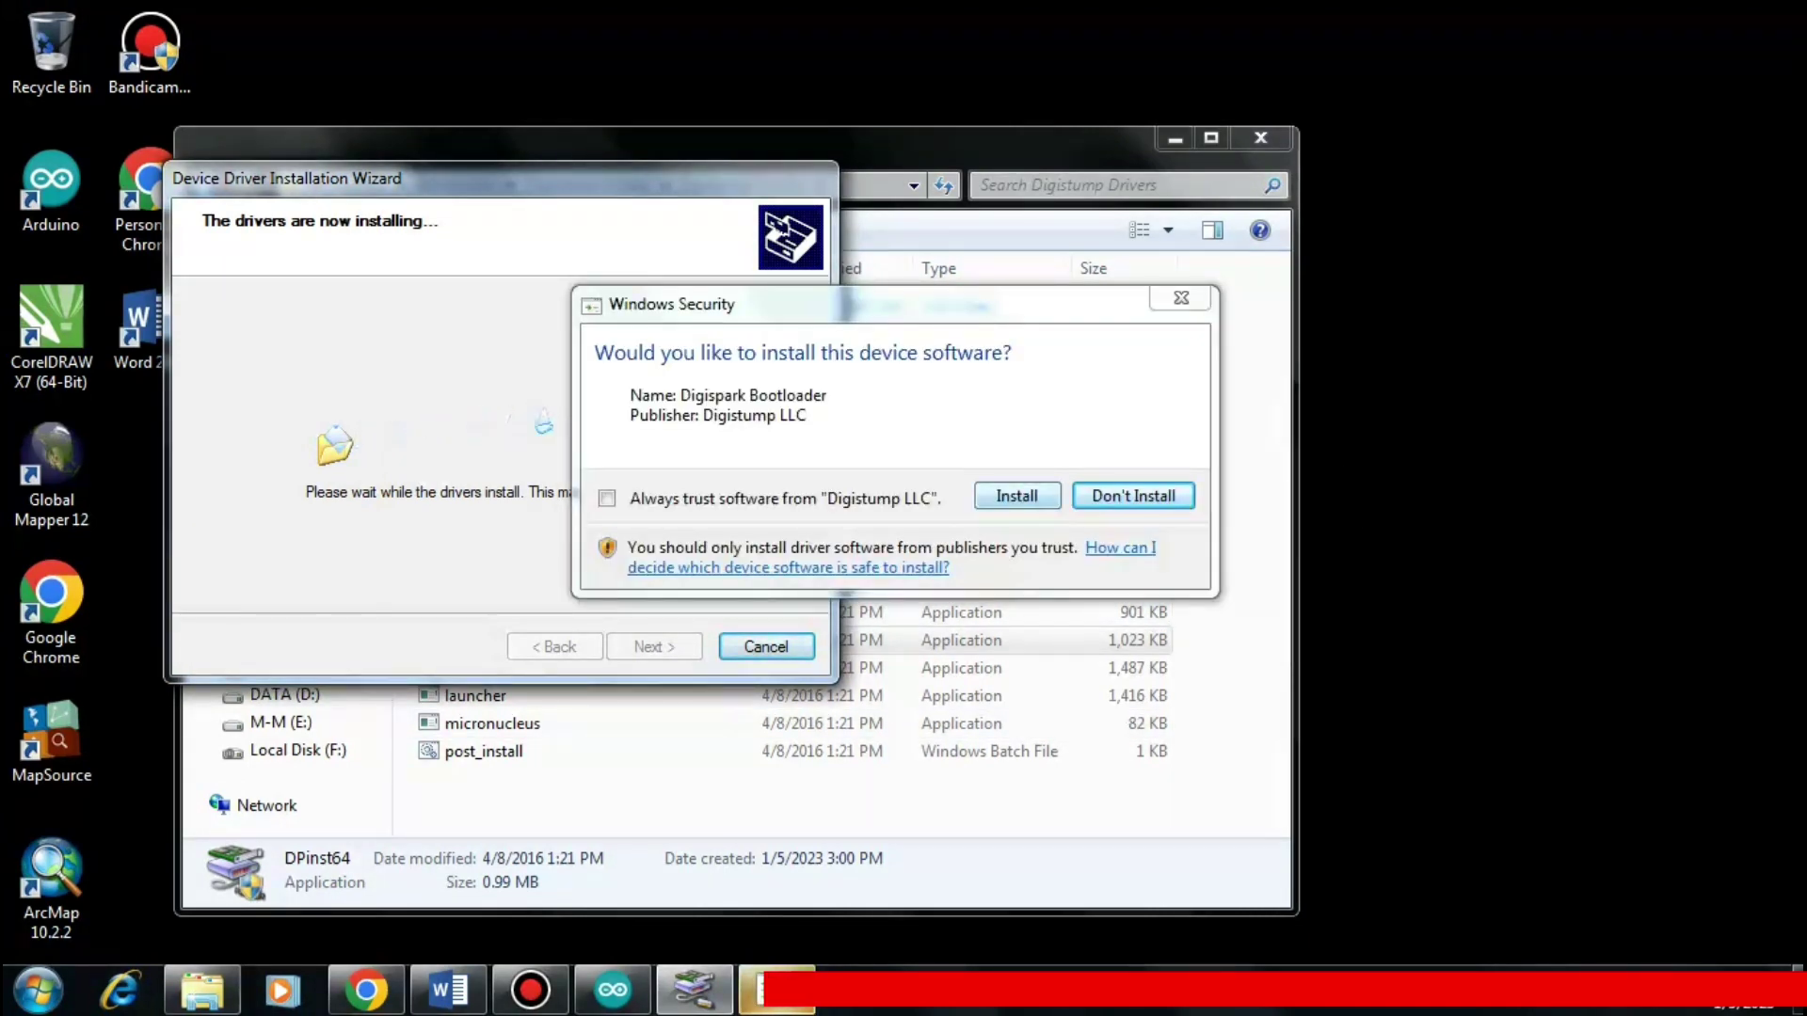
click(1017, 496)
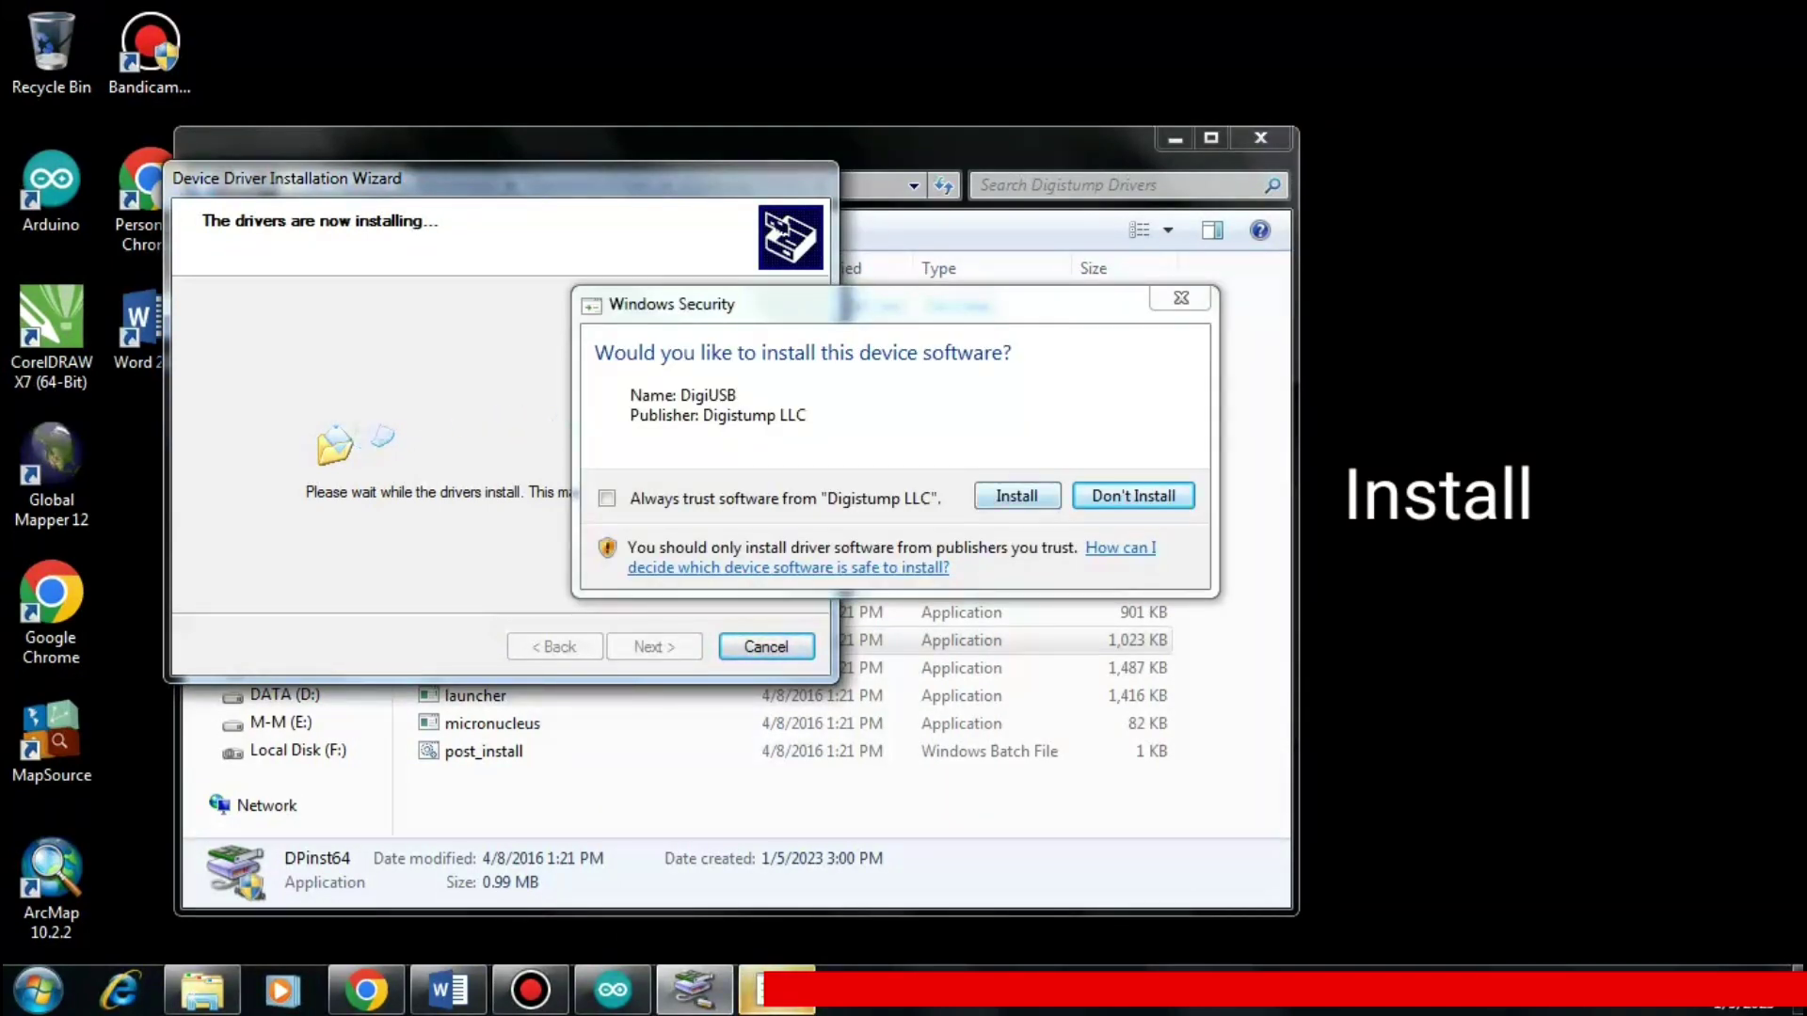
key(alt+i)
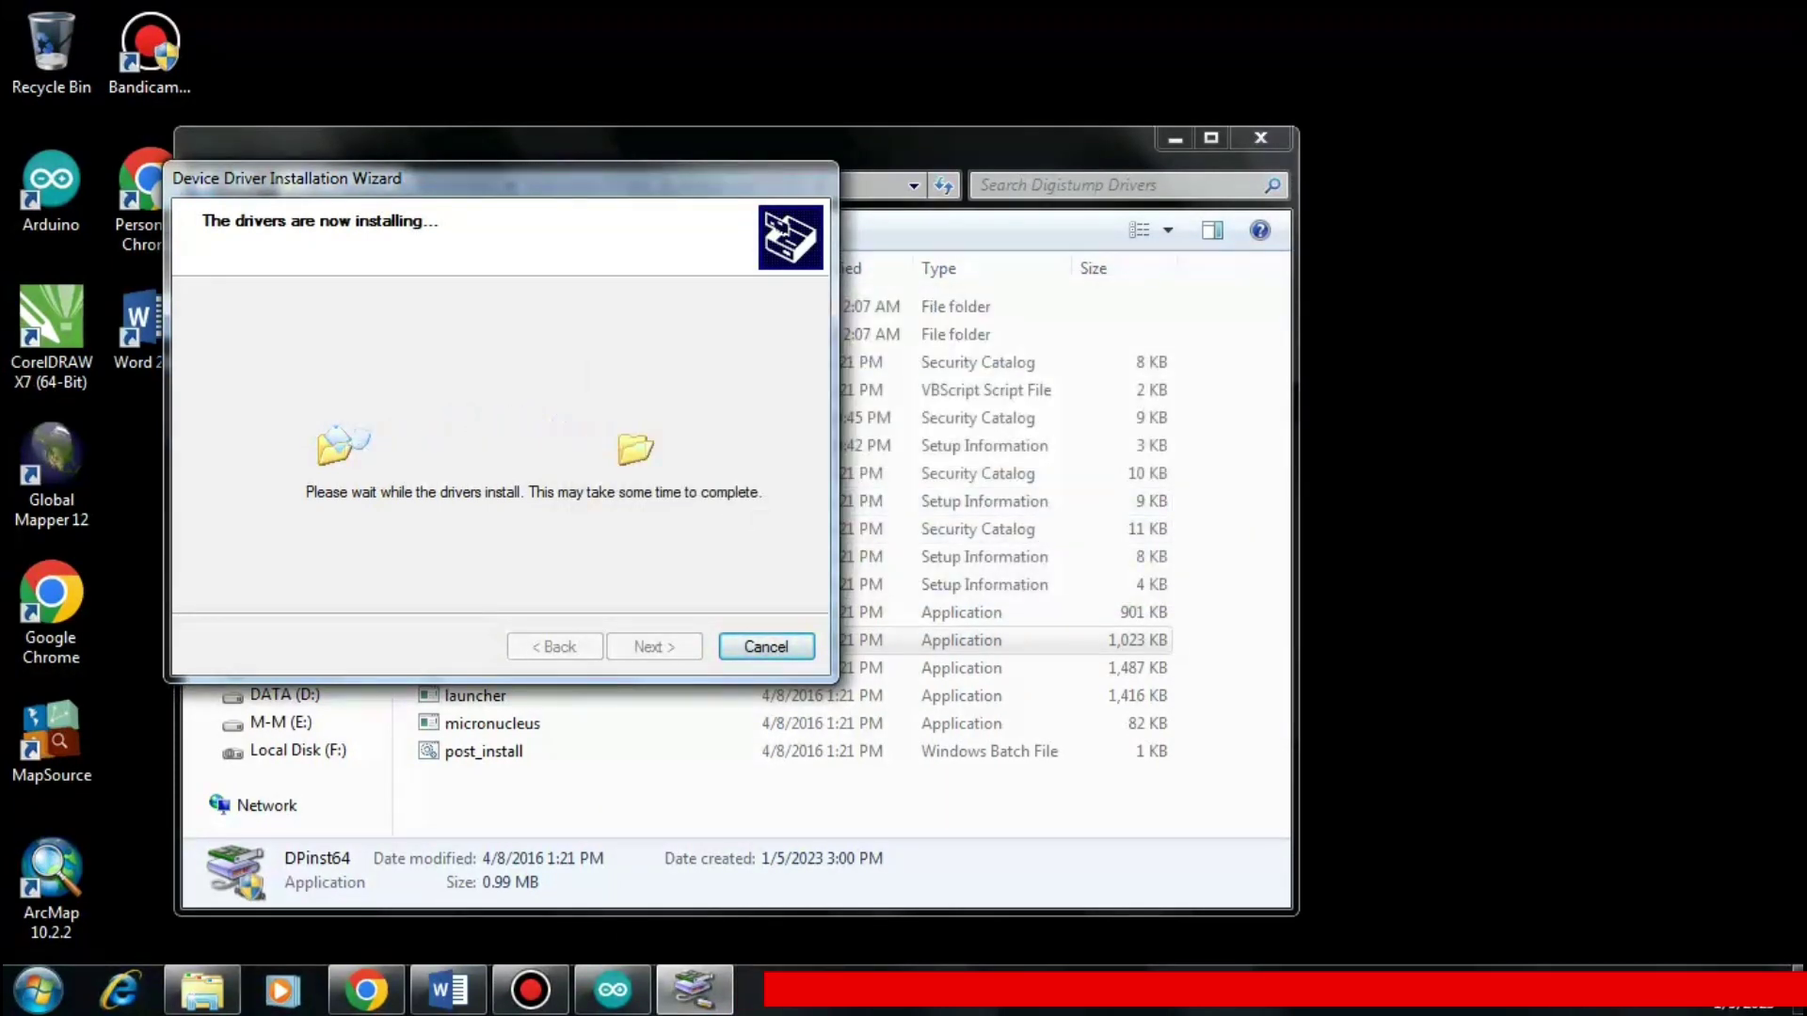
key(alt+i)
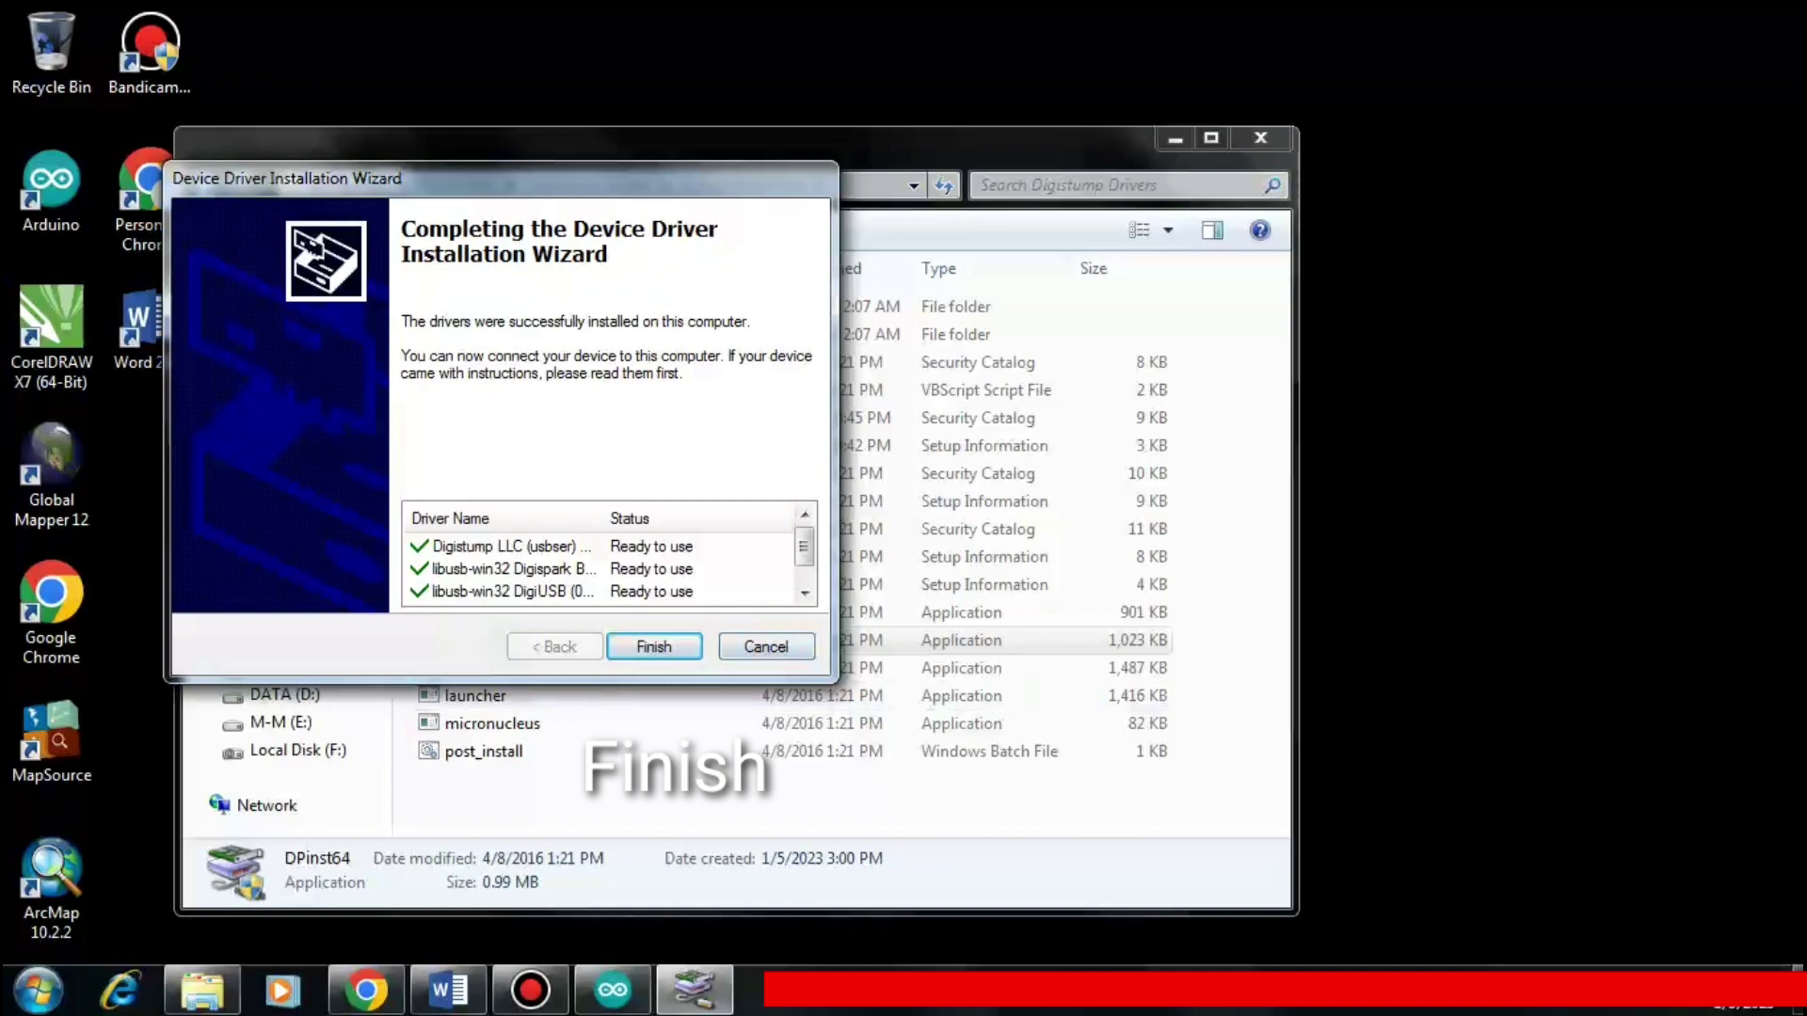
key(Return)
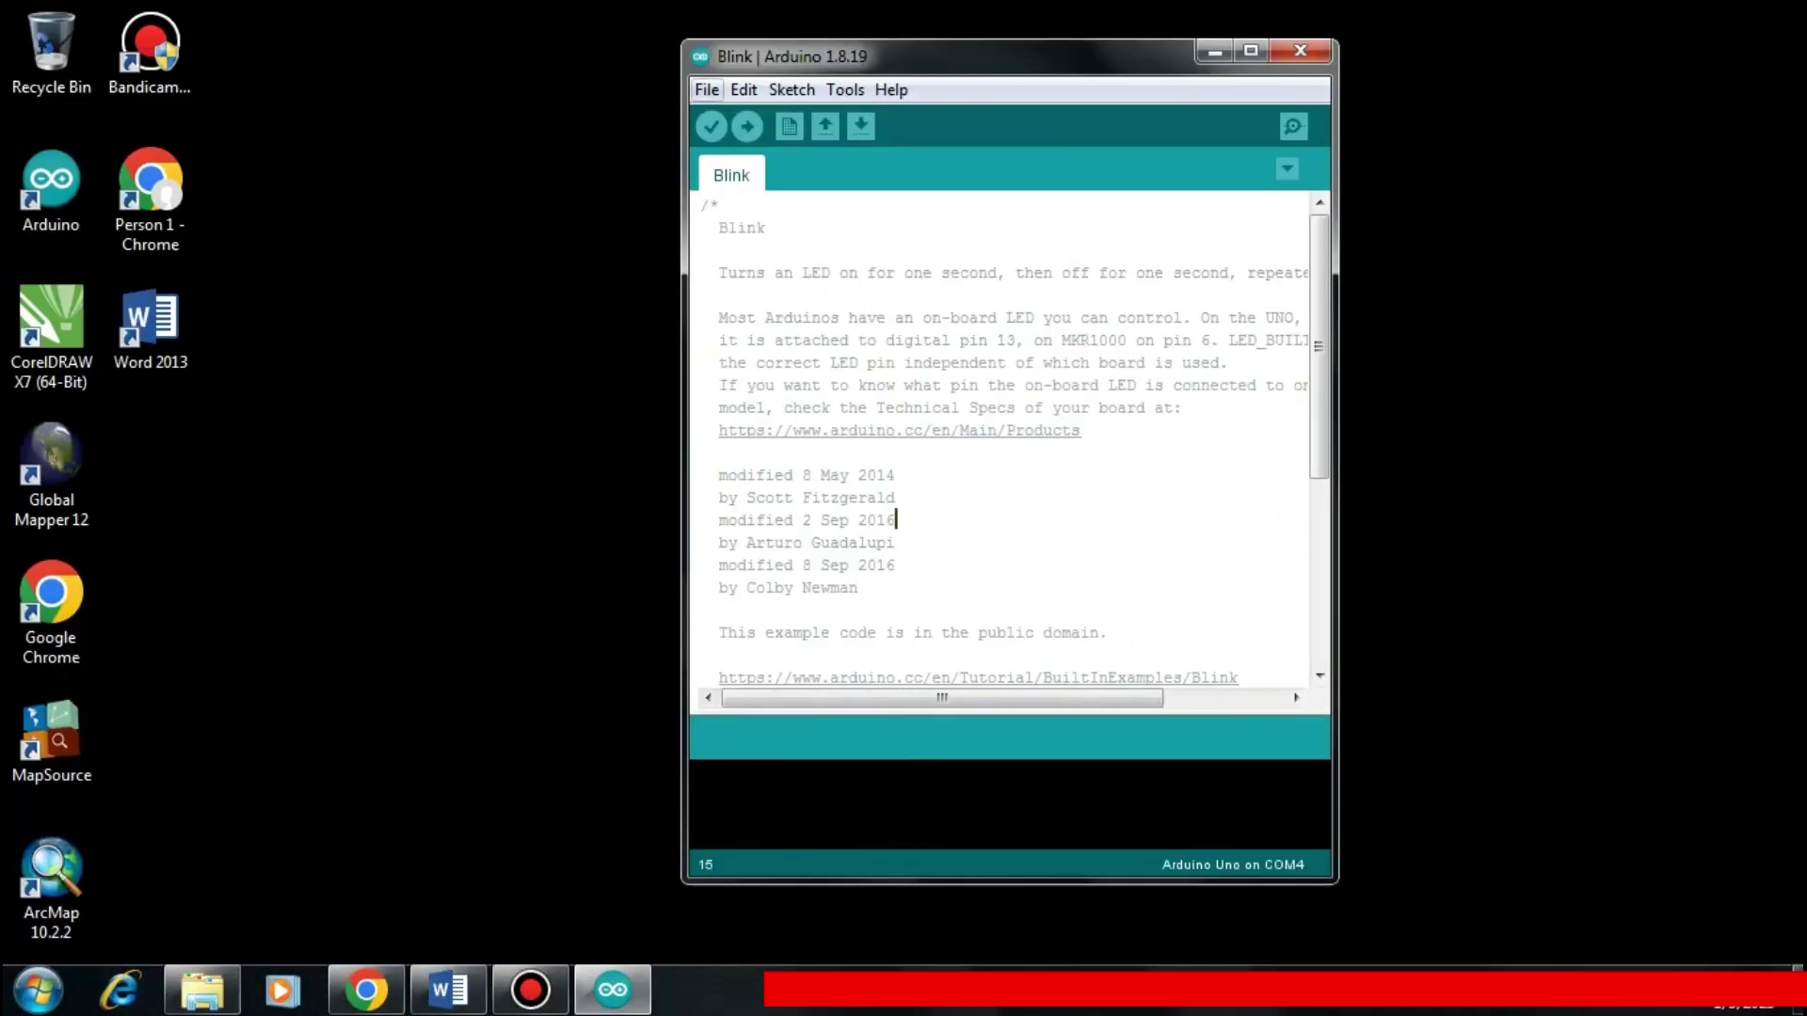
Open the Additional Boards Manager URLs editor from the Arduino IDE preferences
click(707, 90)
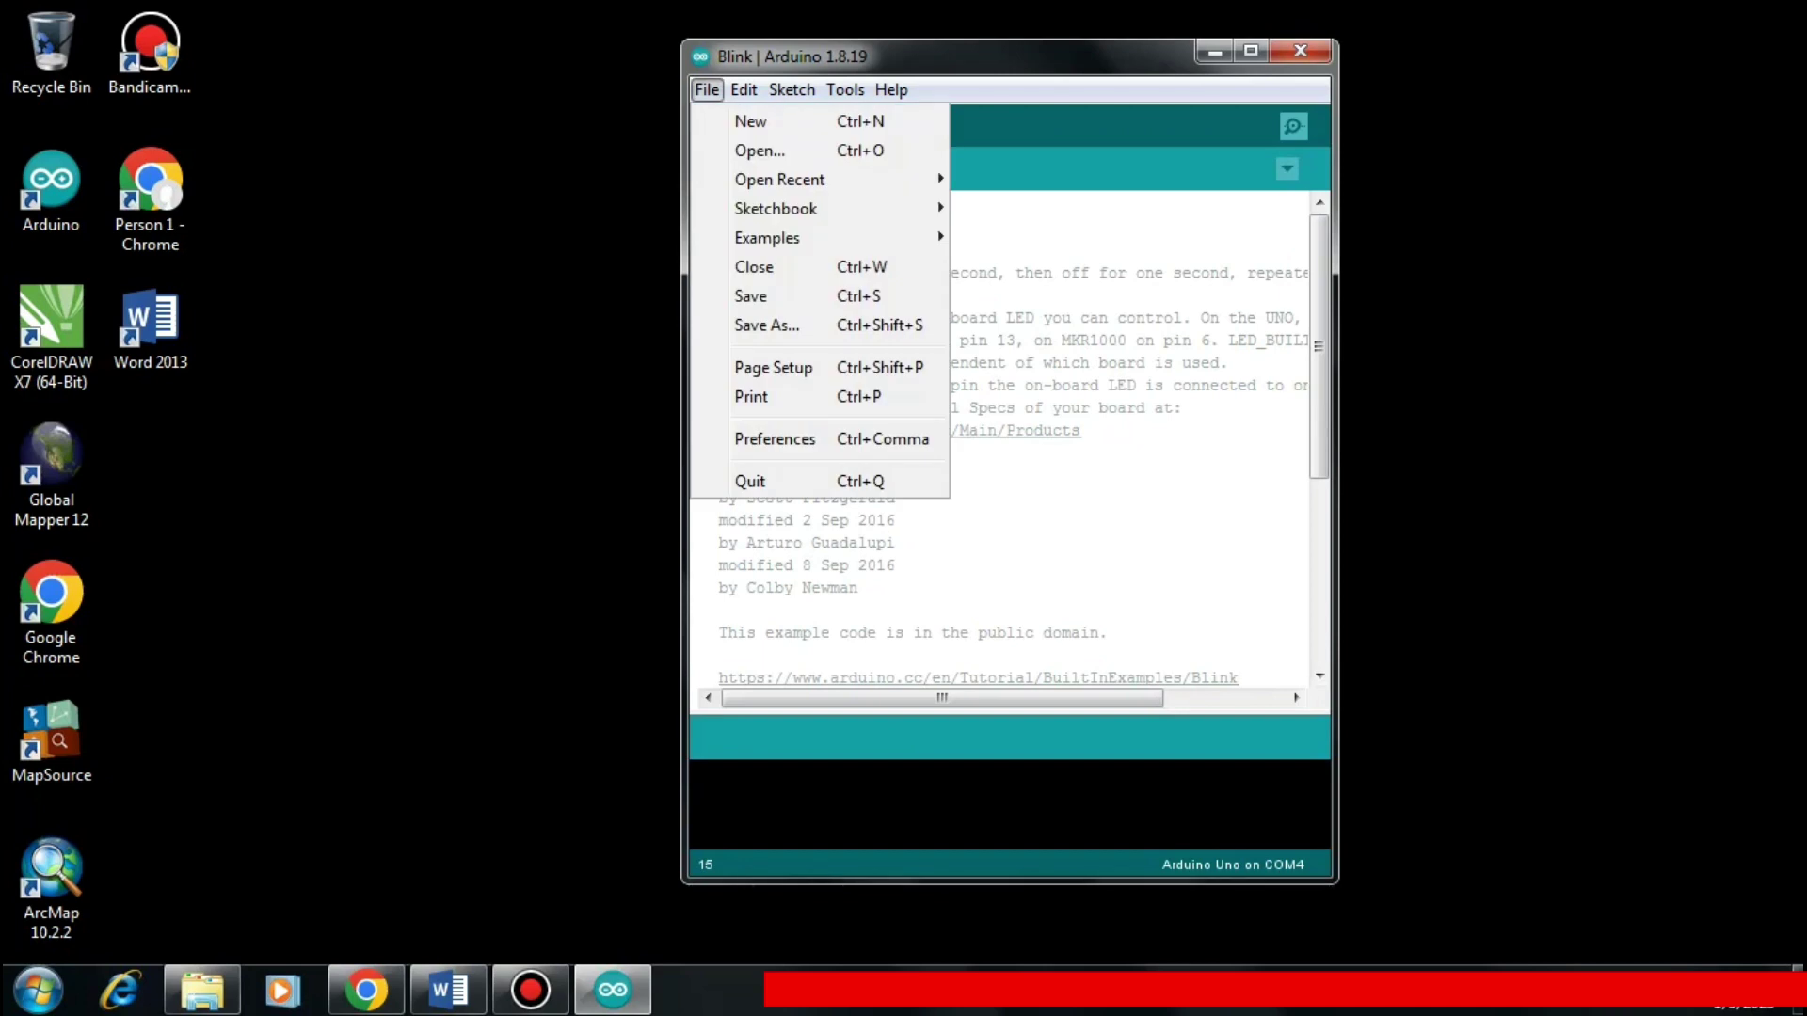
key(Down)
key(Down)
key(Down)
key(Down)
key(Down)
key(Down)
key(Down)
key(Down)
key(Down)
key(Down)
key(Down)
key(Return)
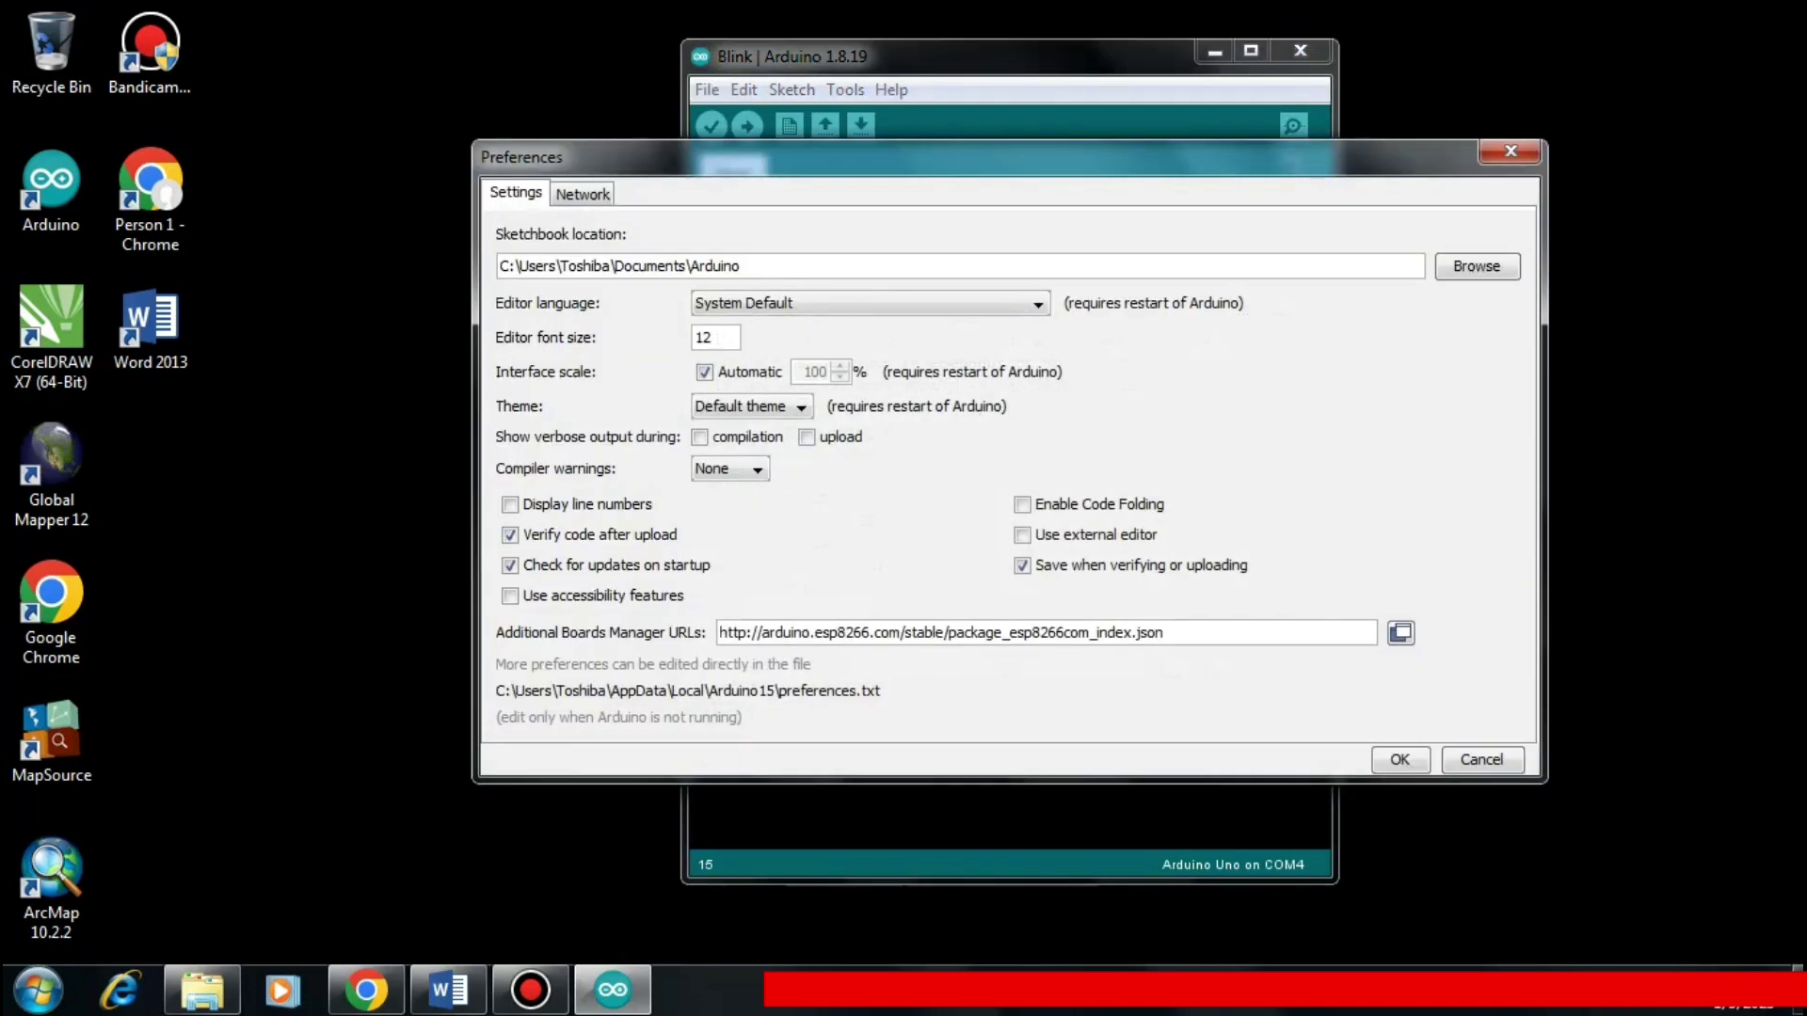
click(1401, 632)
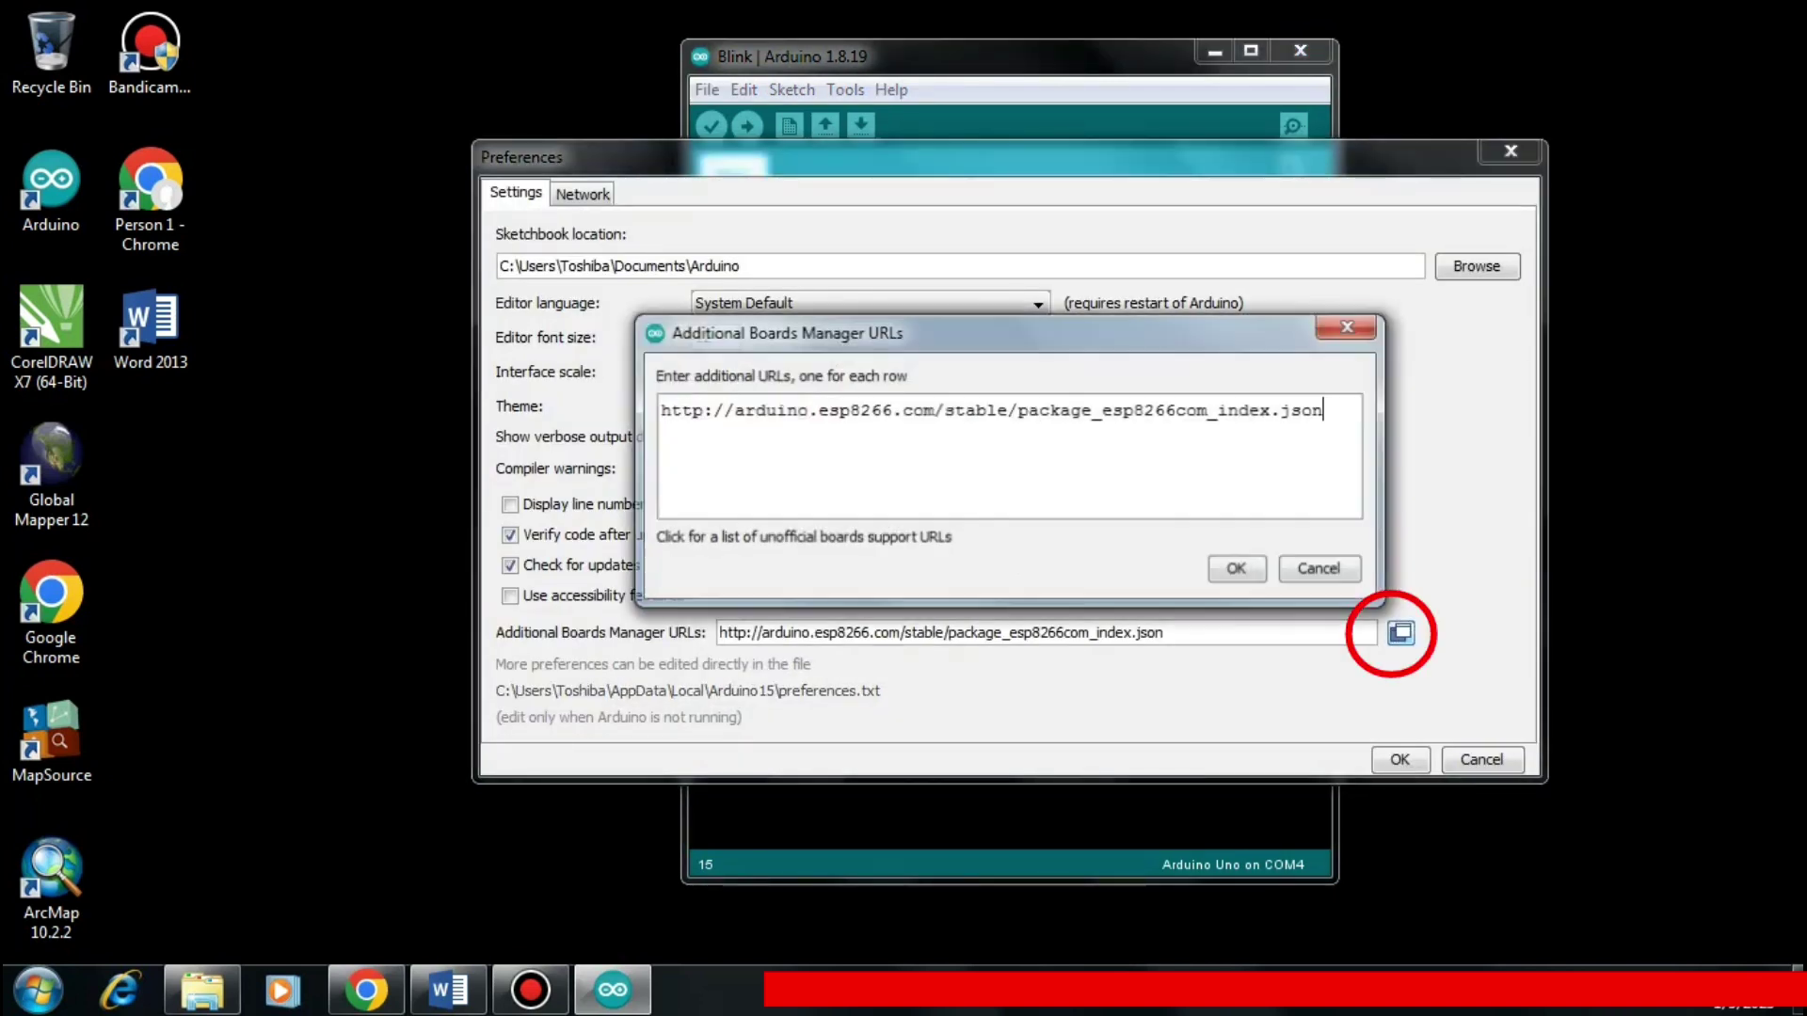
key(alt+Tab)
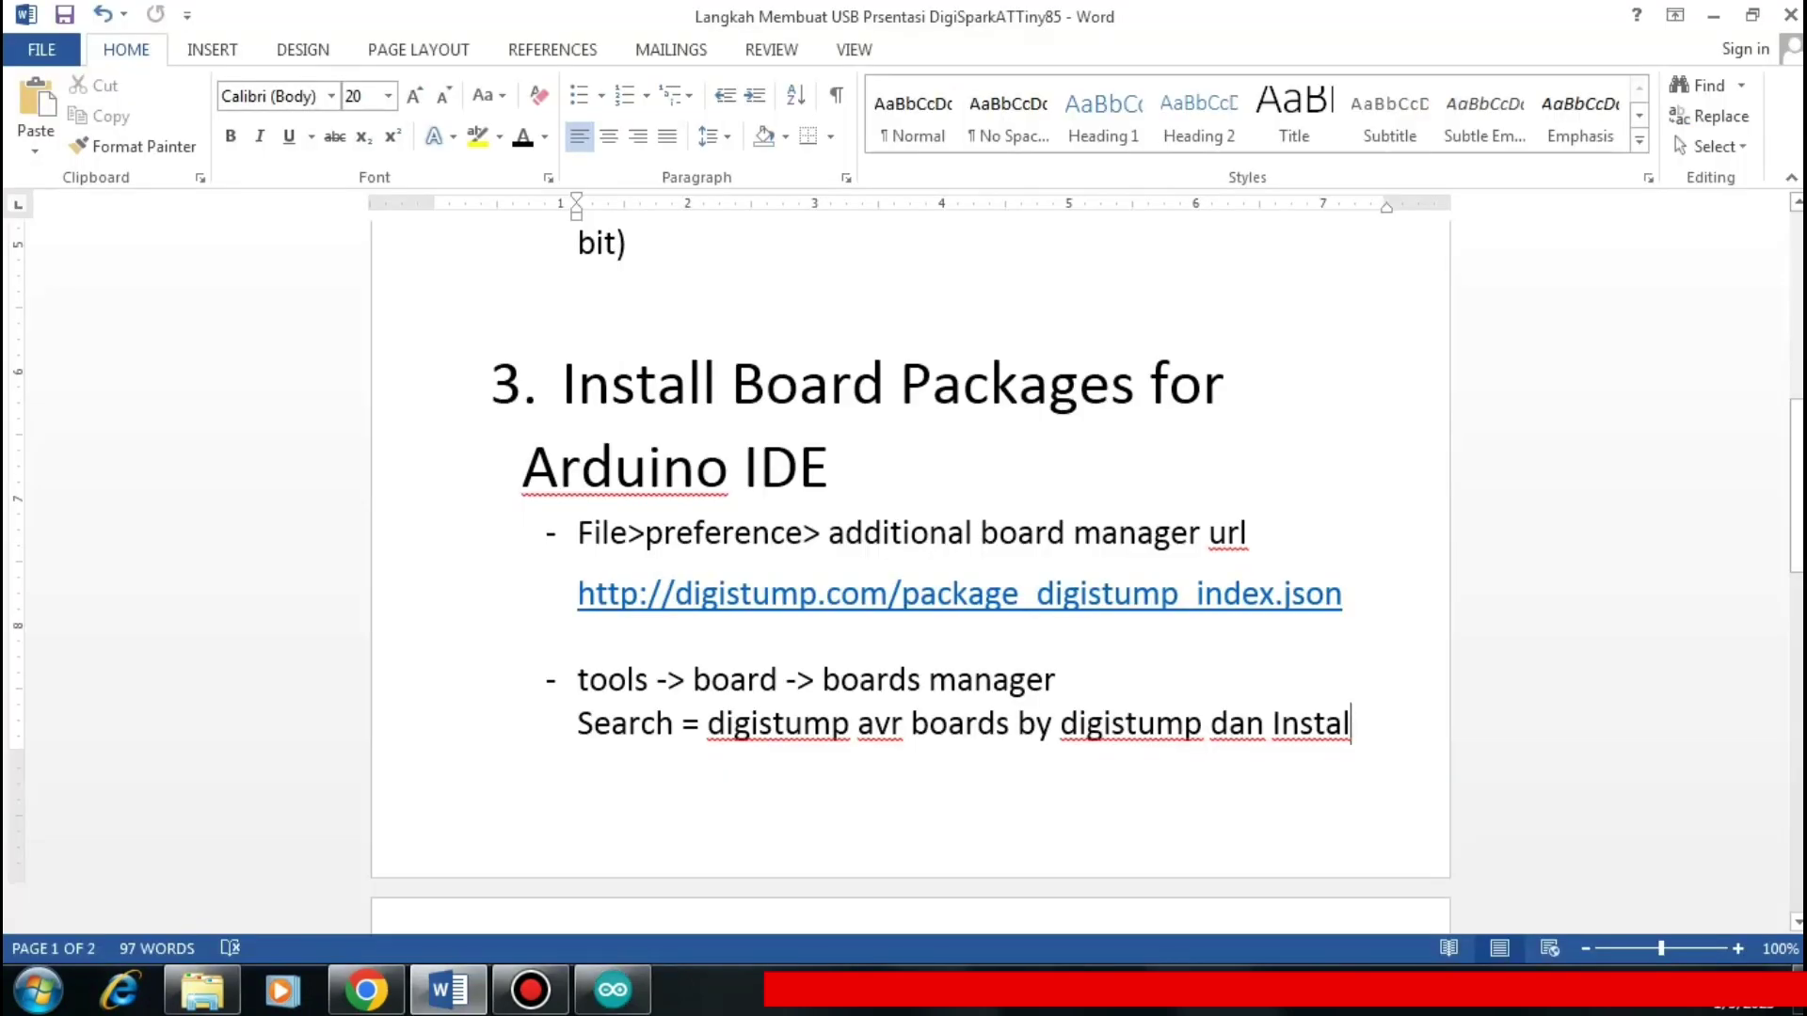
drag(1343, 594, 577, 593)
key(ctrl+c)
right_click(619, 593)
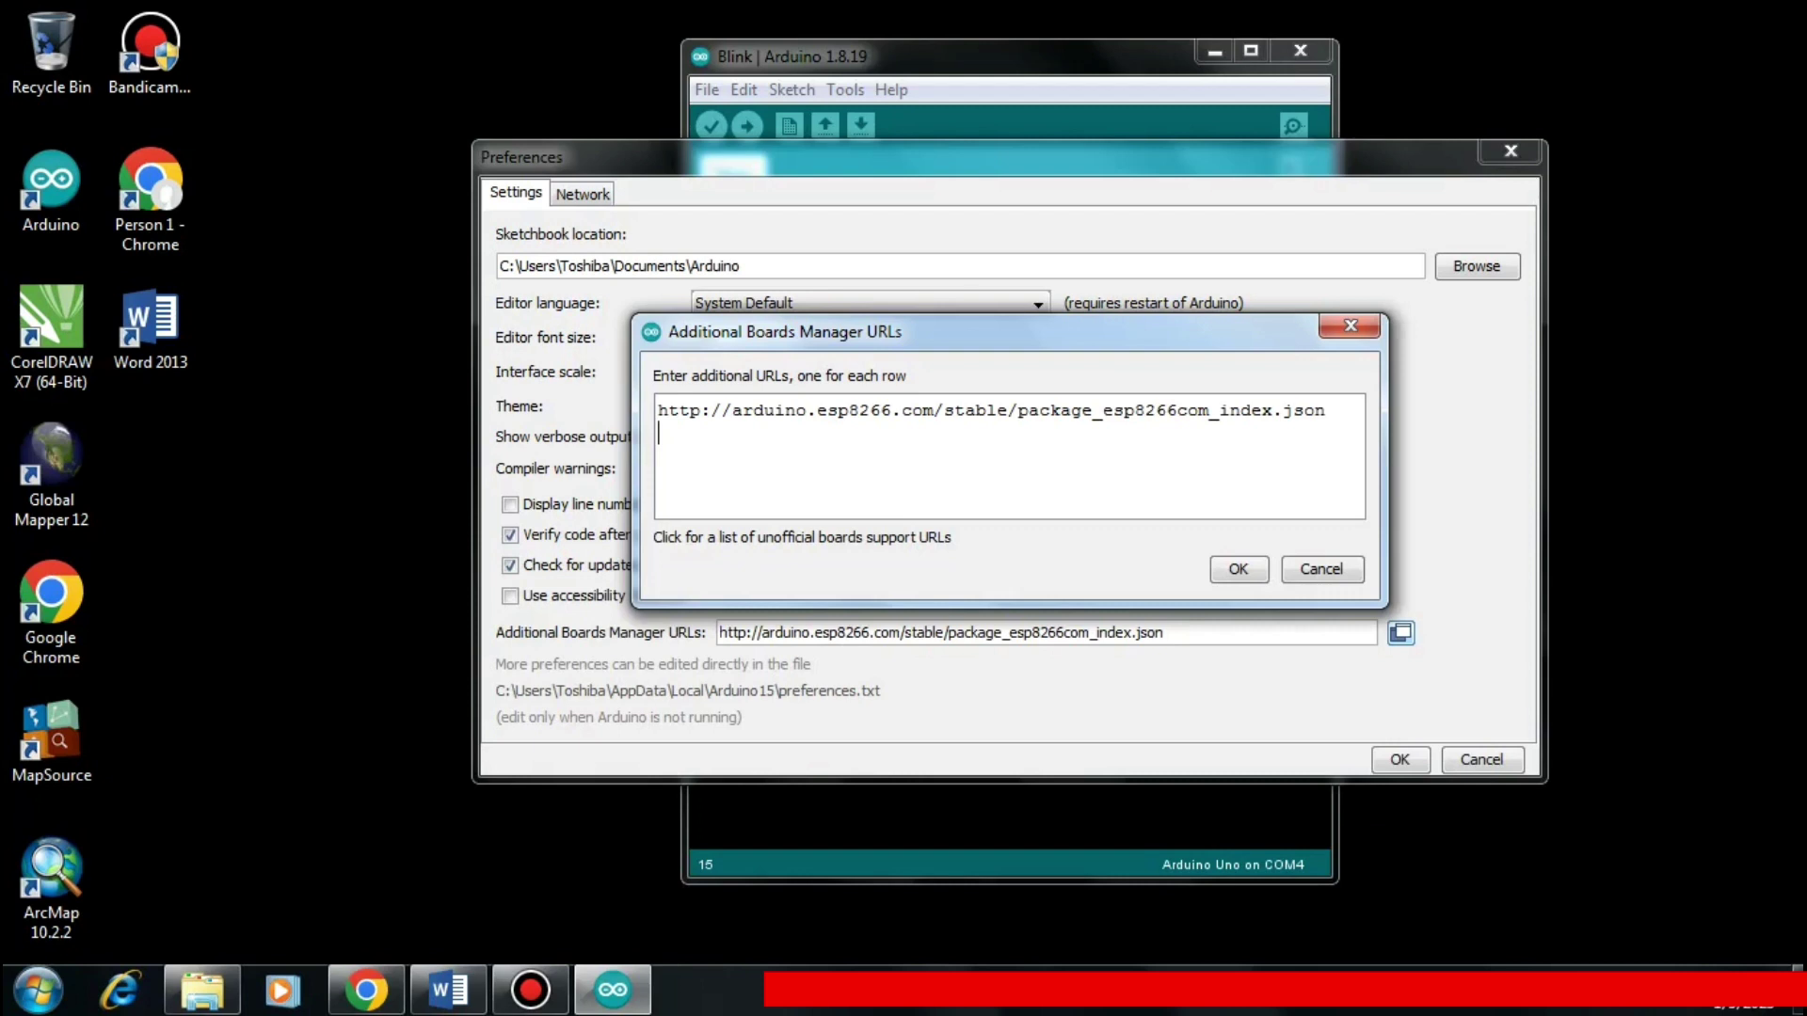
key(ctrl+v)
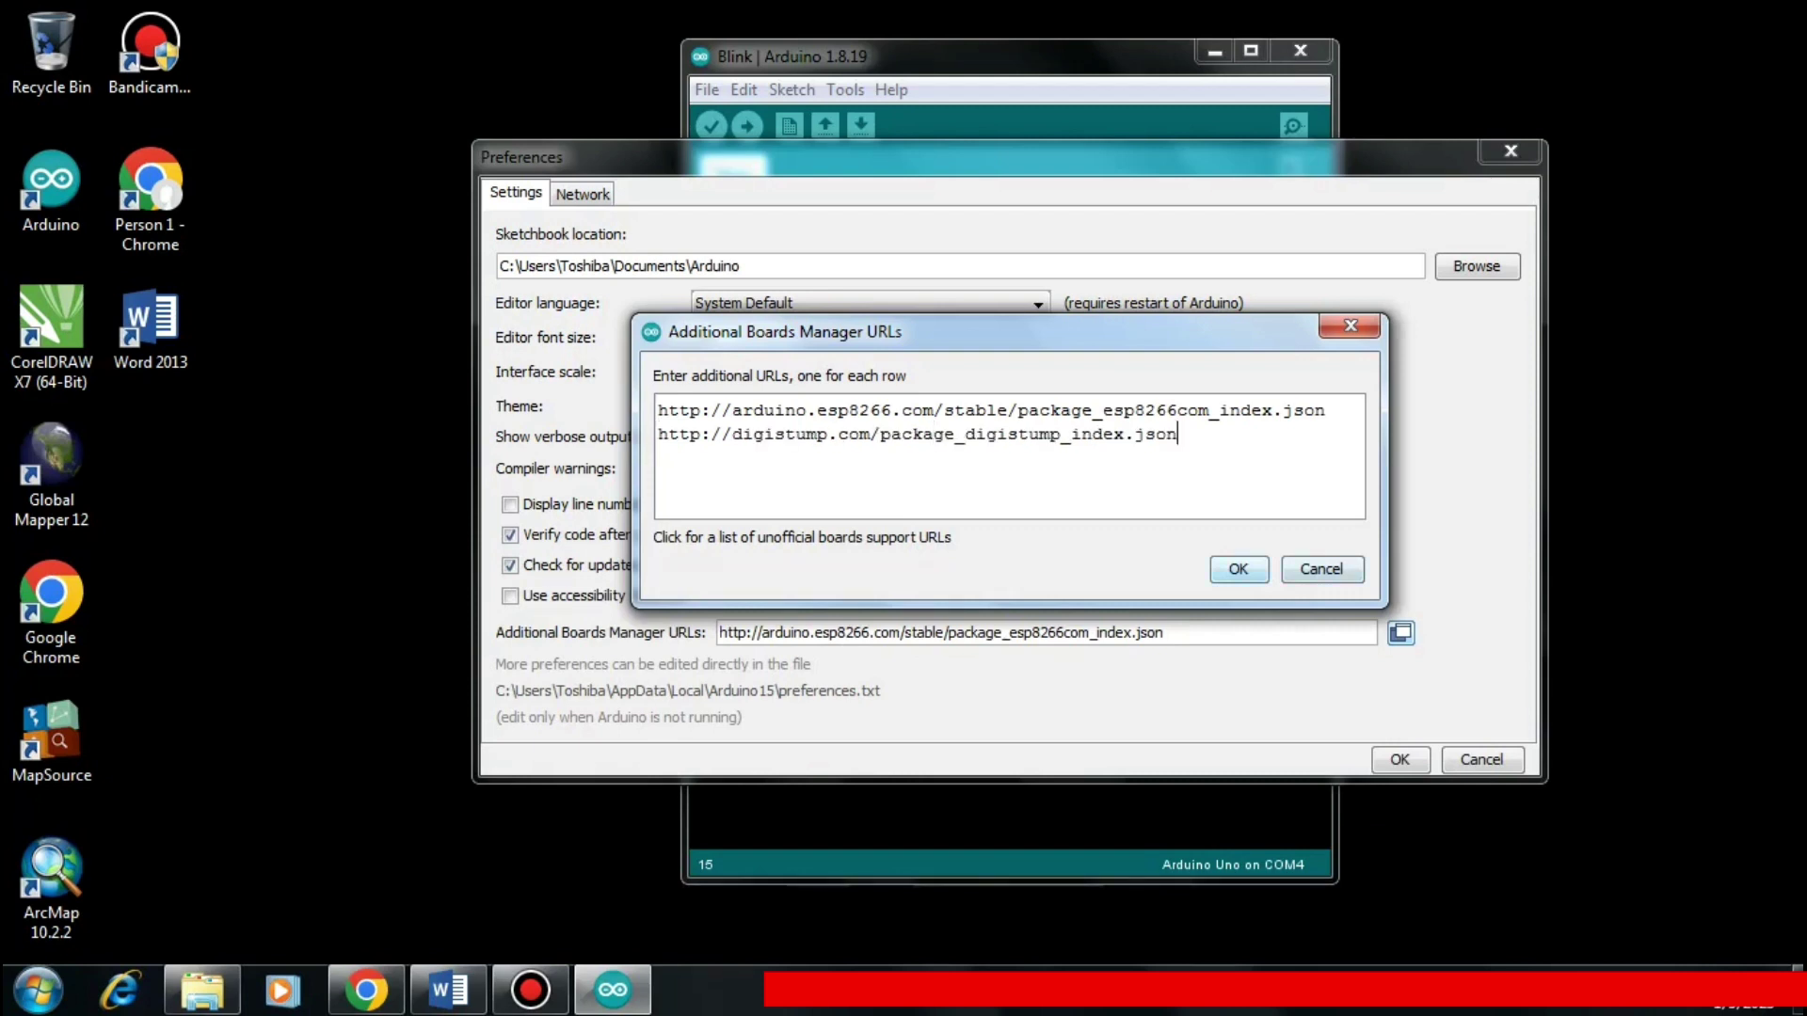
click(1237, 568)
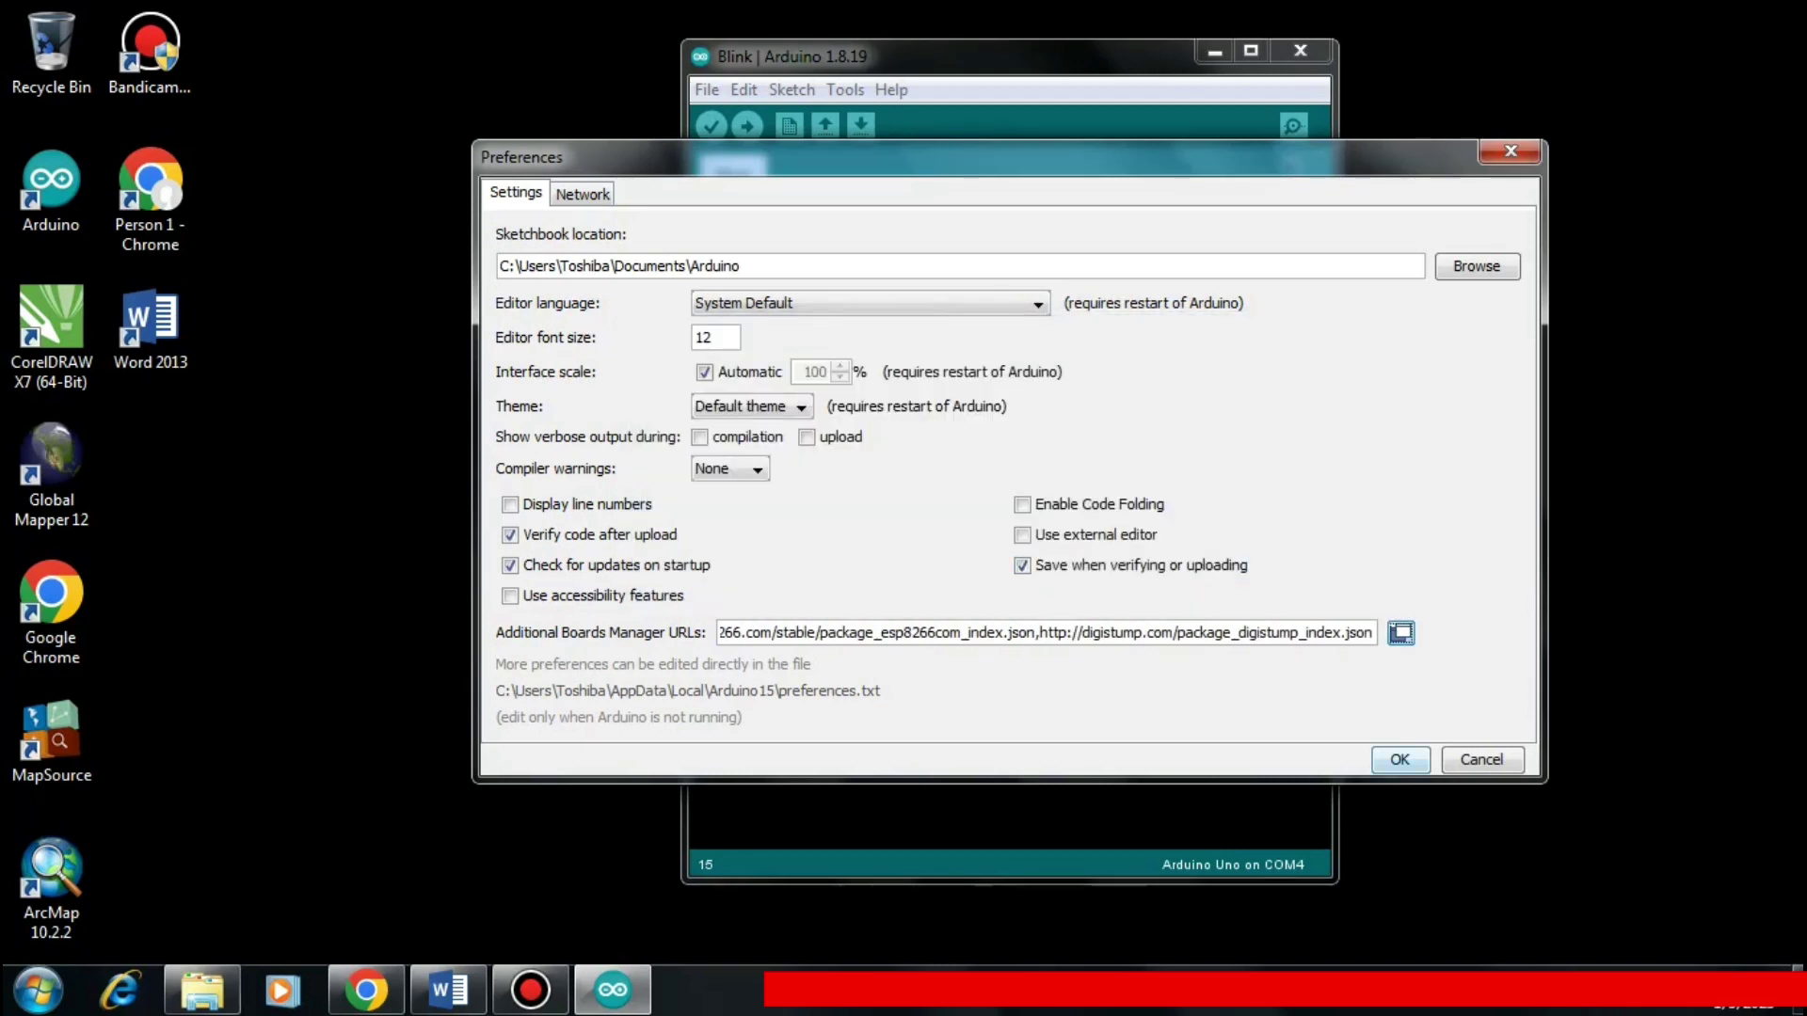
click(1399, 758)
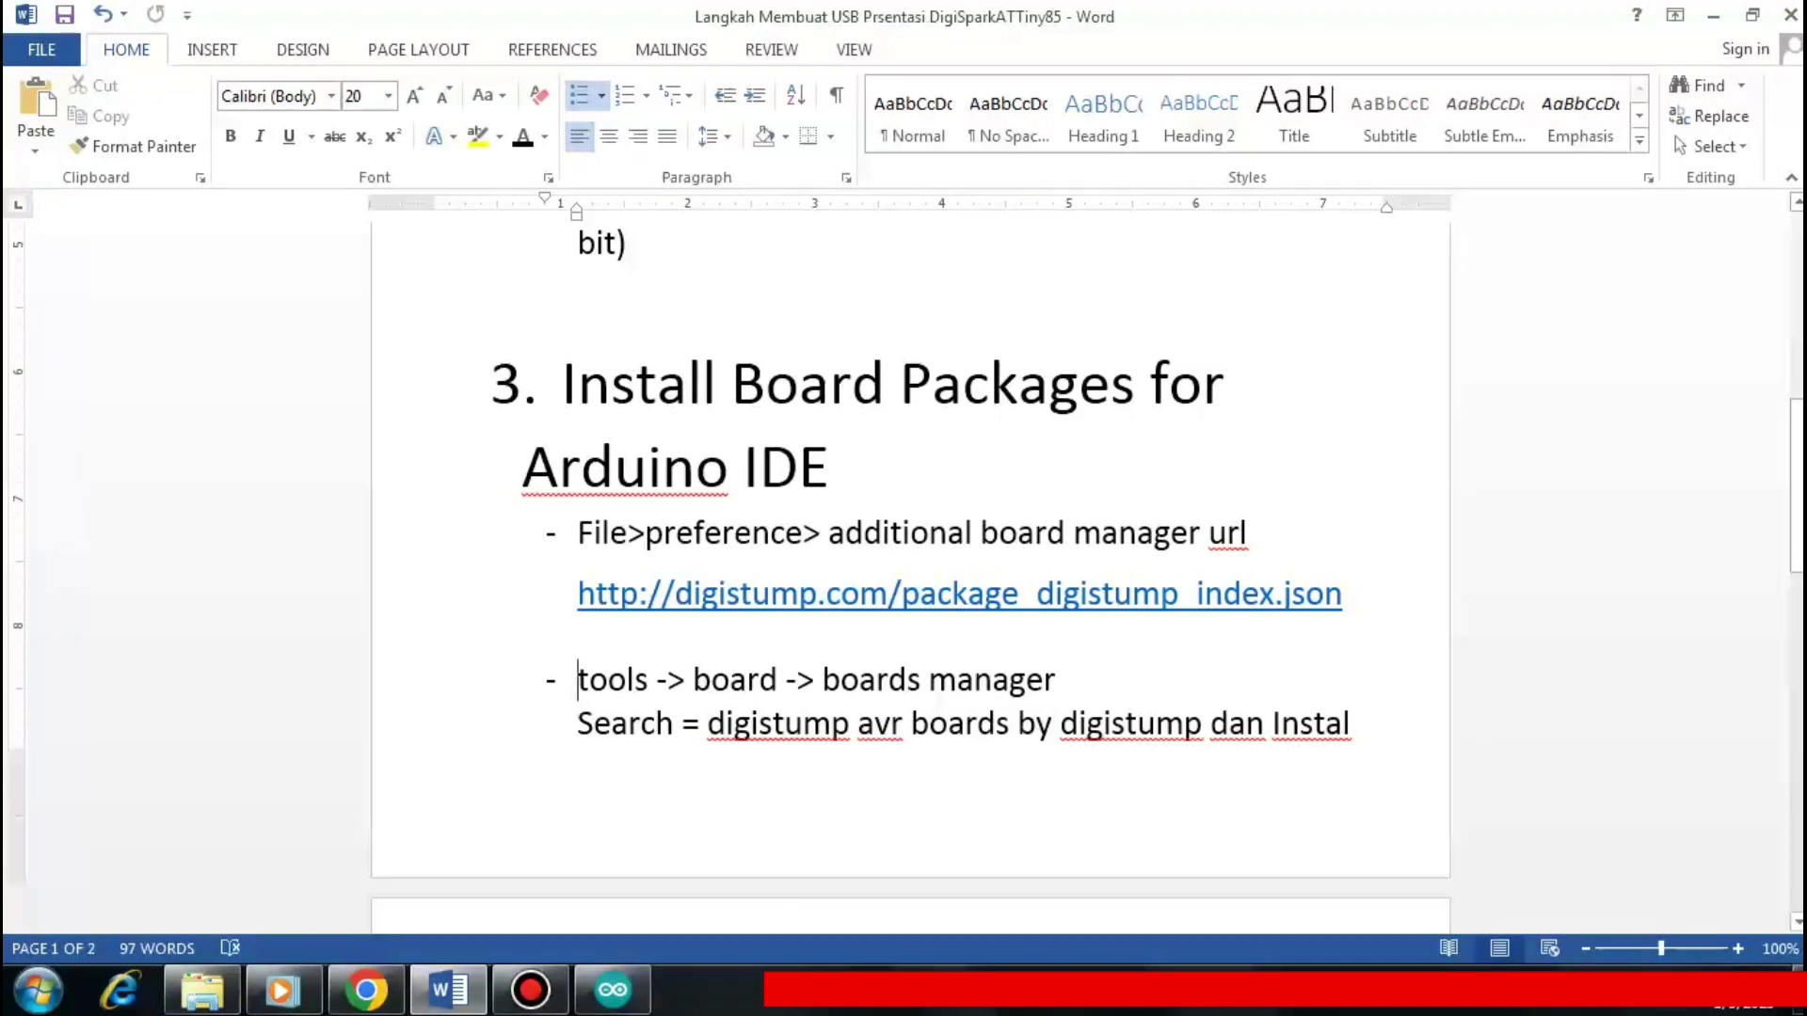
Review the Word guide's instructions for opening the boards manager and searching for the Digistump AVR boards package
drag(579, 680, 648, 680)
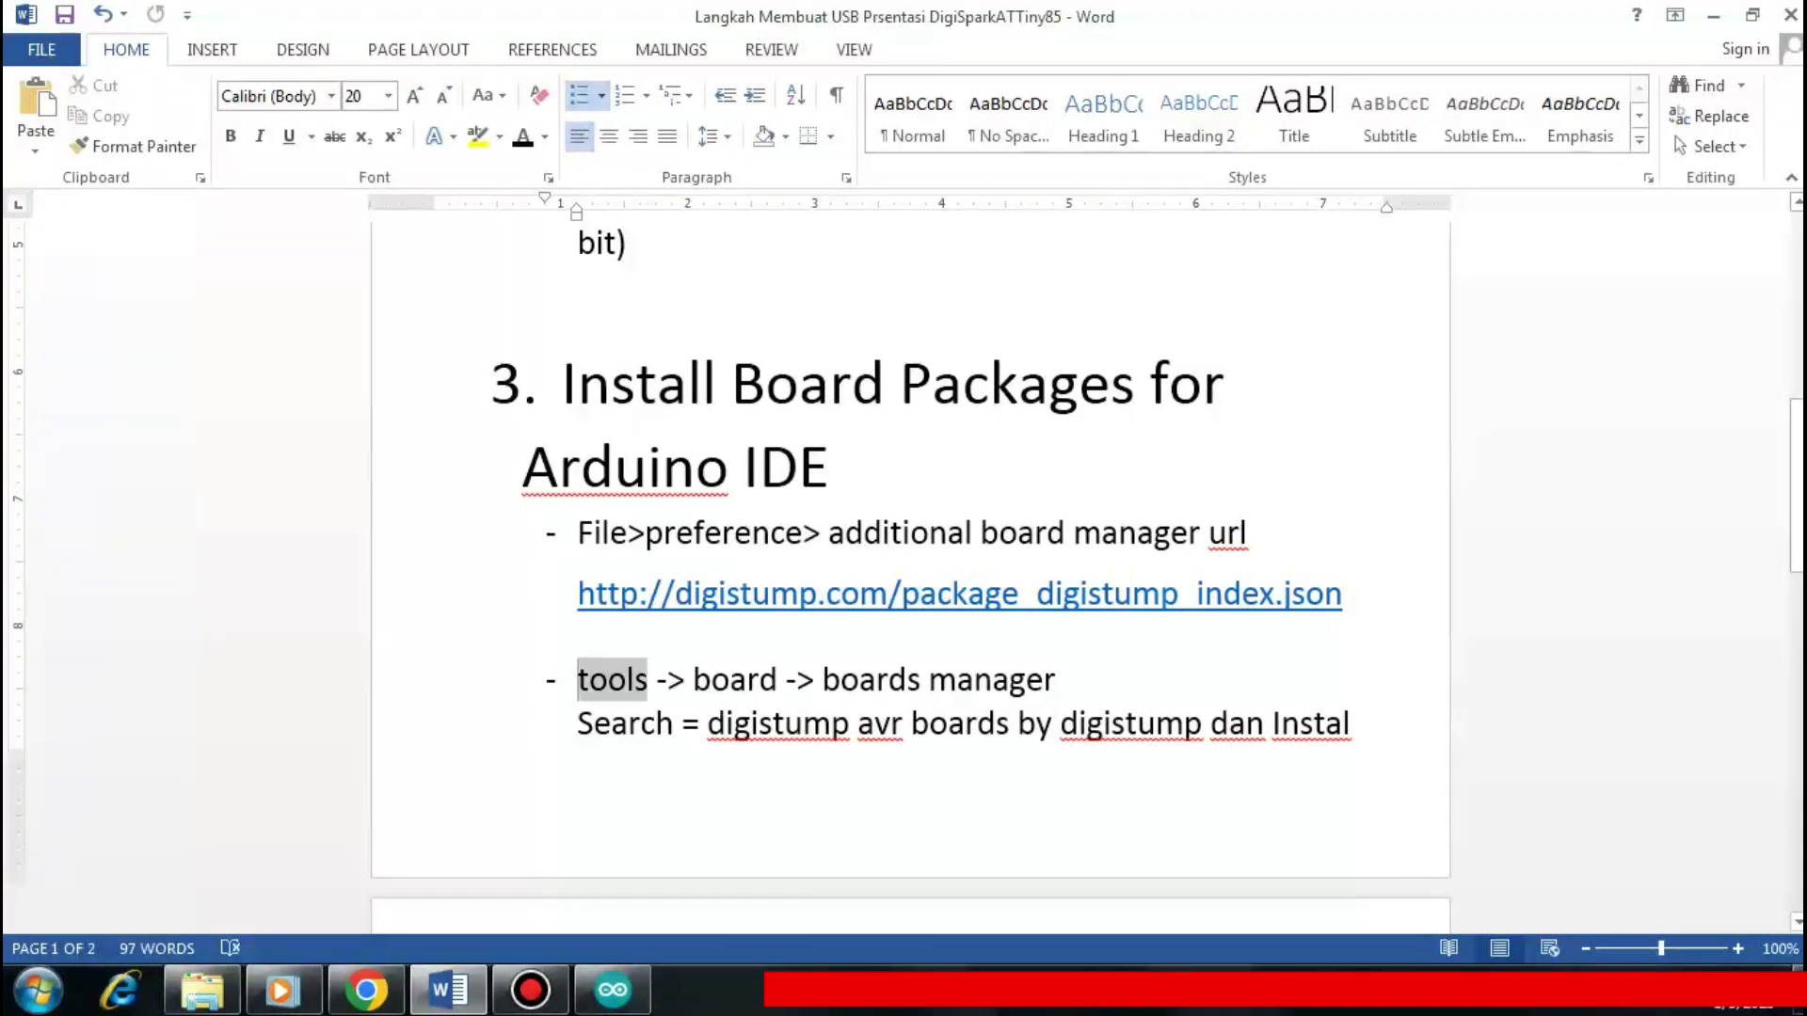
key(ctrl+shift+Right)
key(ctrl+shift+Right)
key(ctrl+shift+Right)
key(ctrl+shift+Right)
key(ctrl+shift+Right)
key(ctrl+shift+Right)
key(shift+Left)
key(shift+Left)
key(shift+Left)
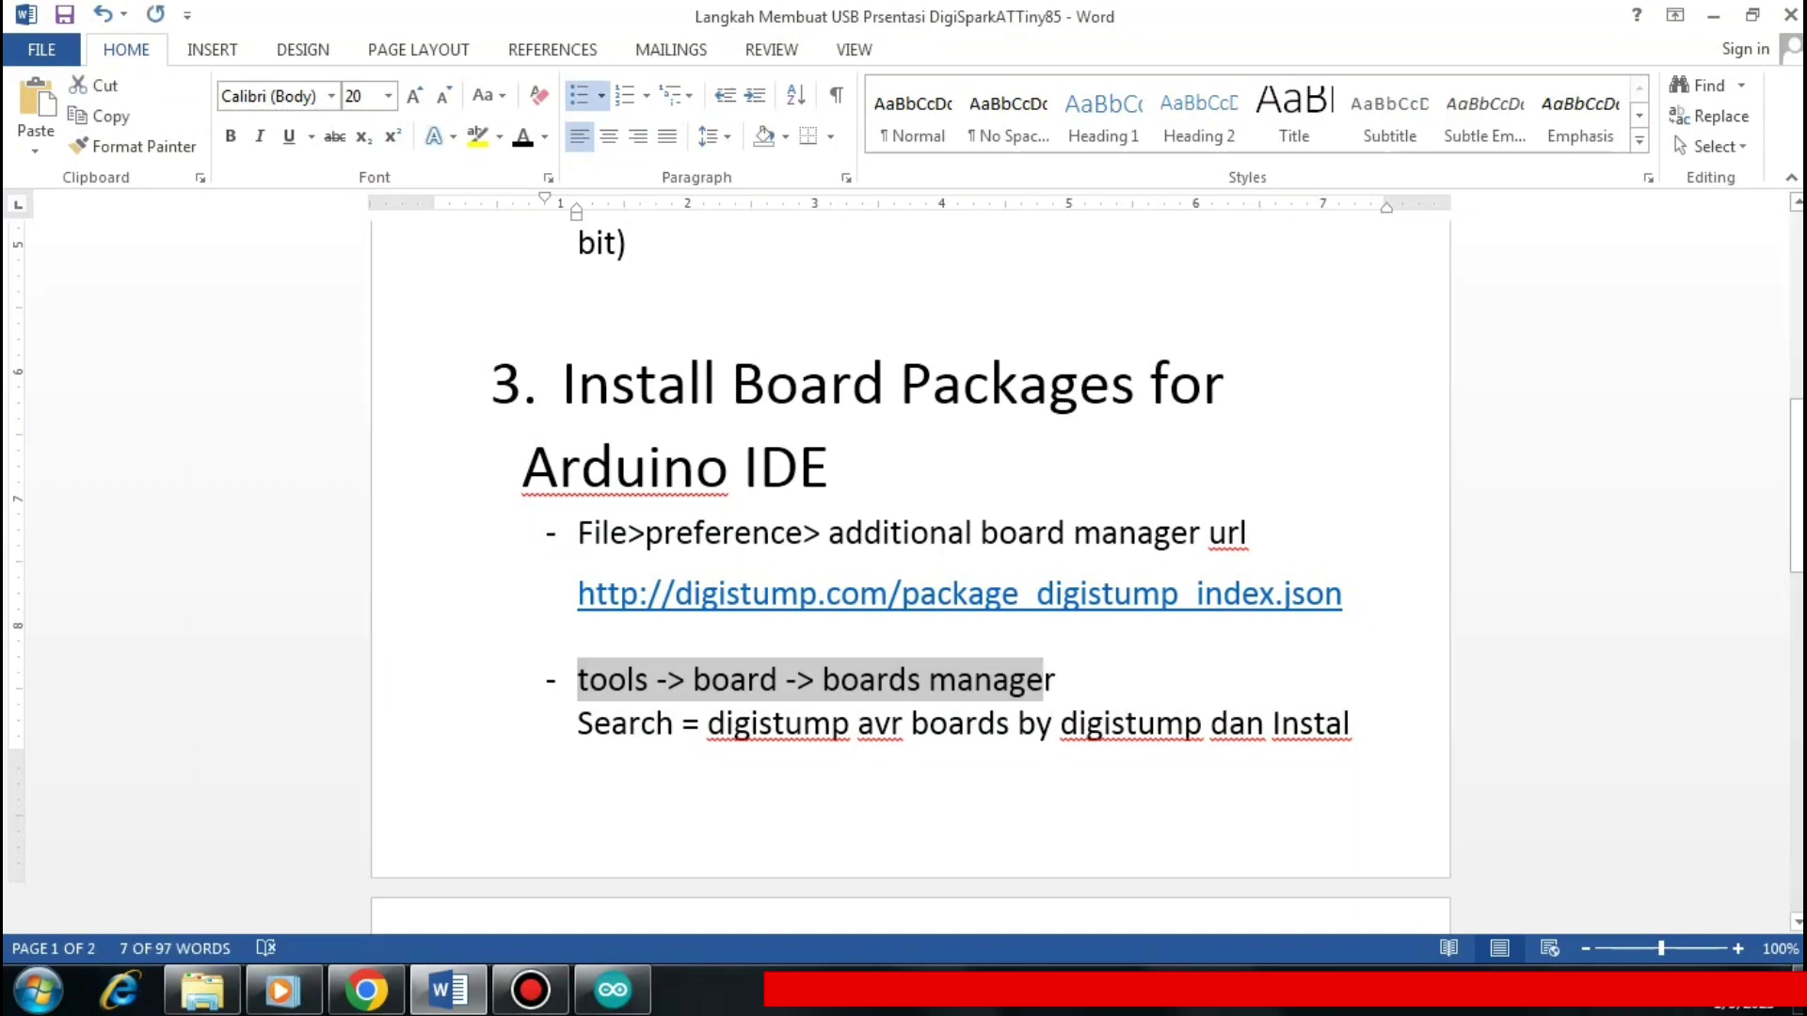
drag(708, 724, 1015, 724)
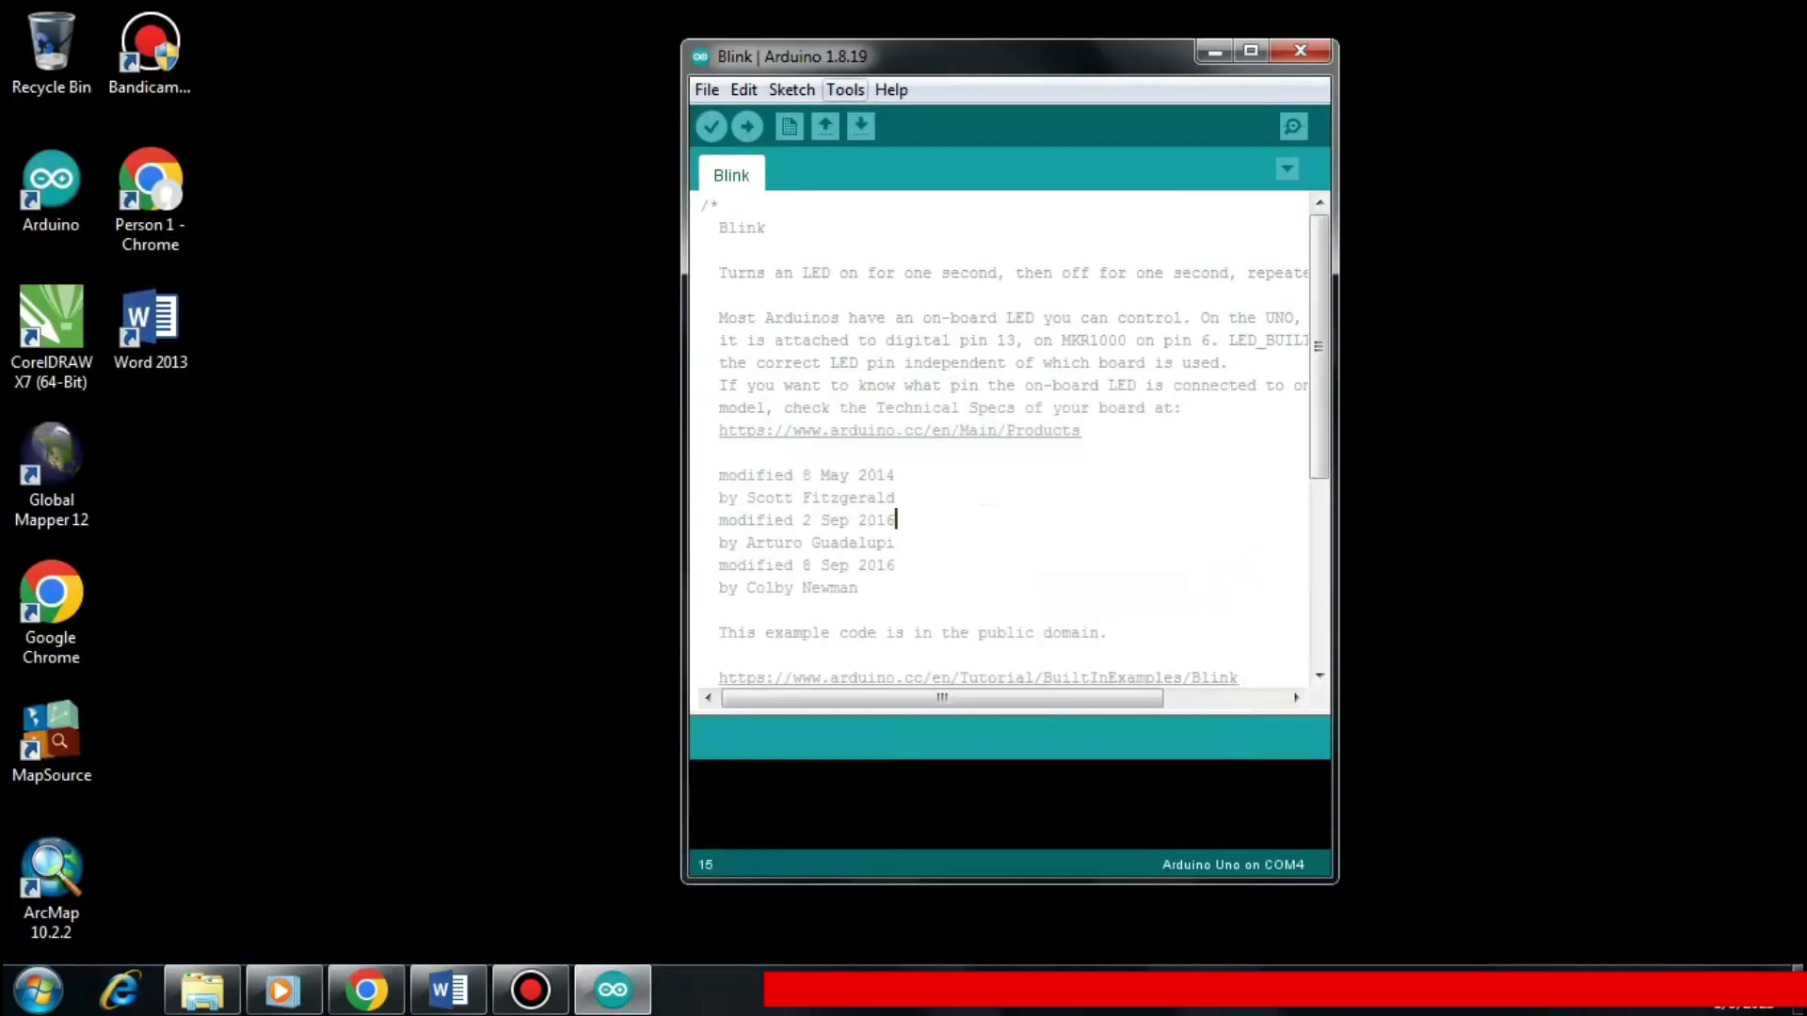
Open the Boards Manager in the Arduino IDE
key(alt+t)
key(Down)
key(Down)
key(Down)
key(Down)
key(Down)
key(Down)
key(Down)
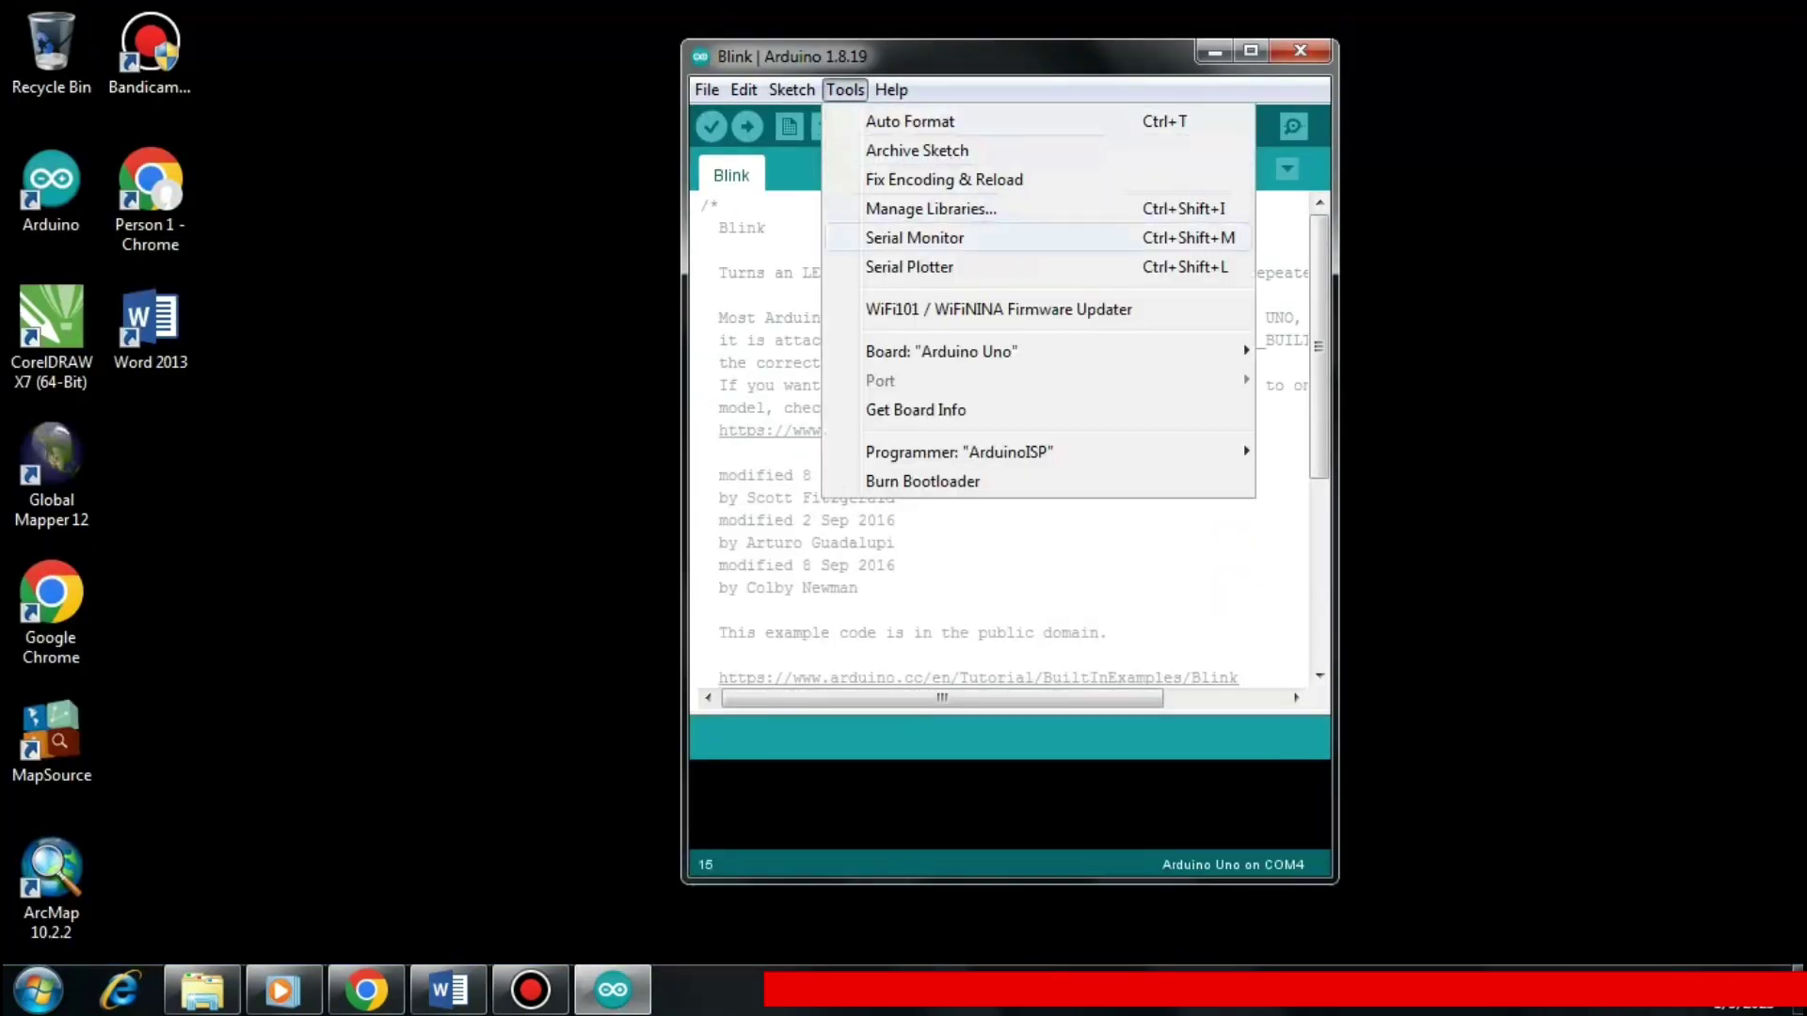
key(Right)
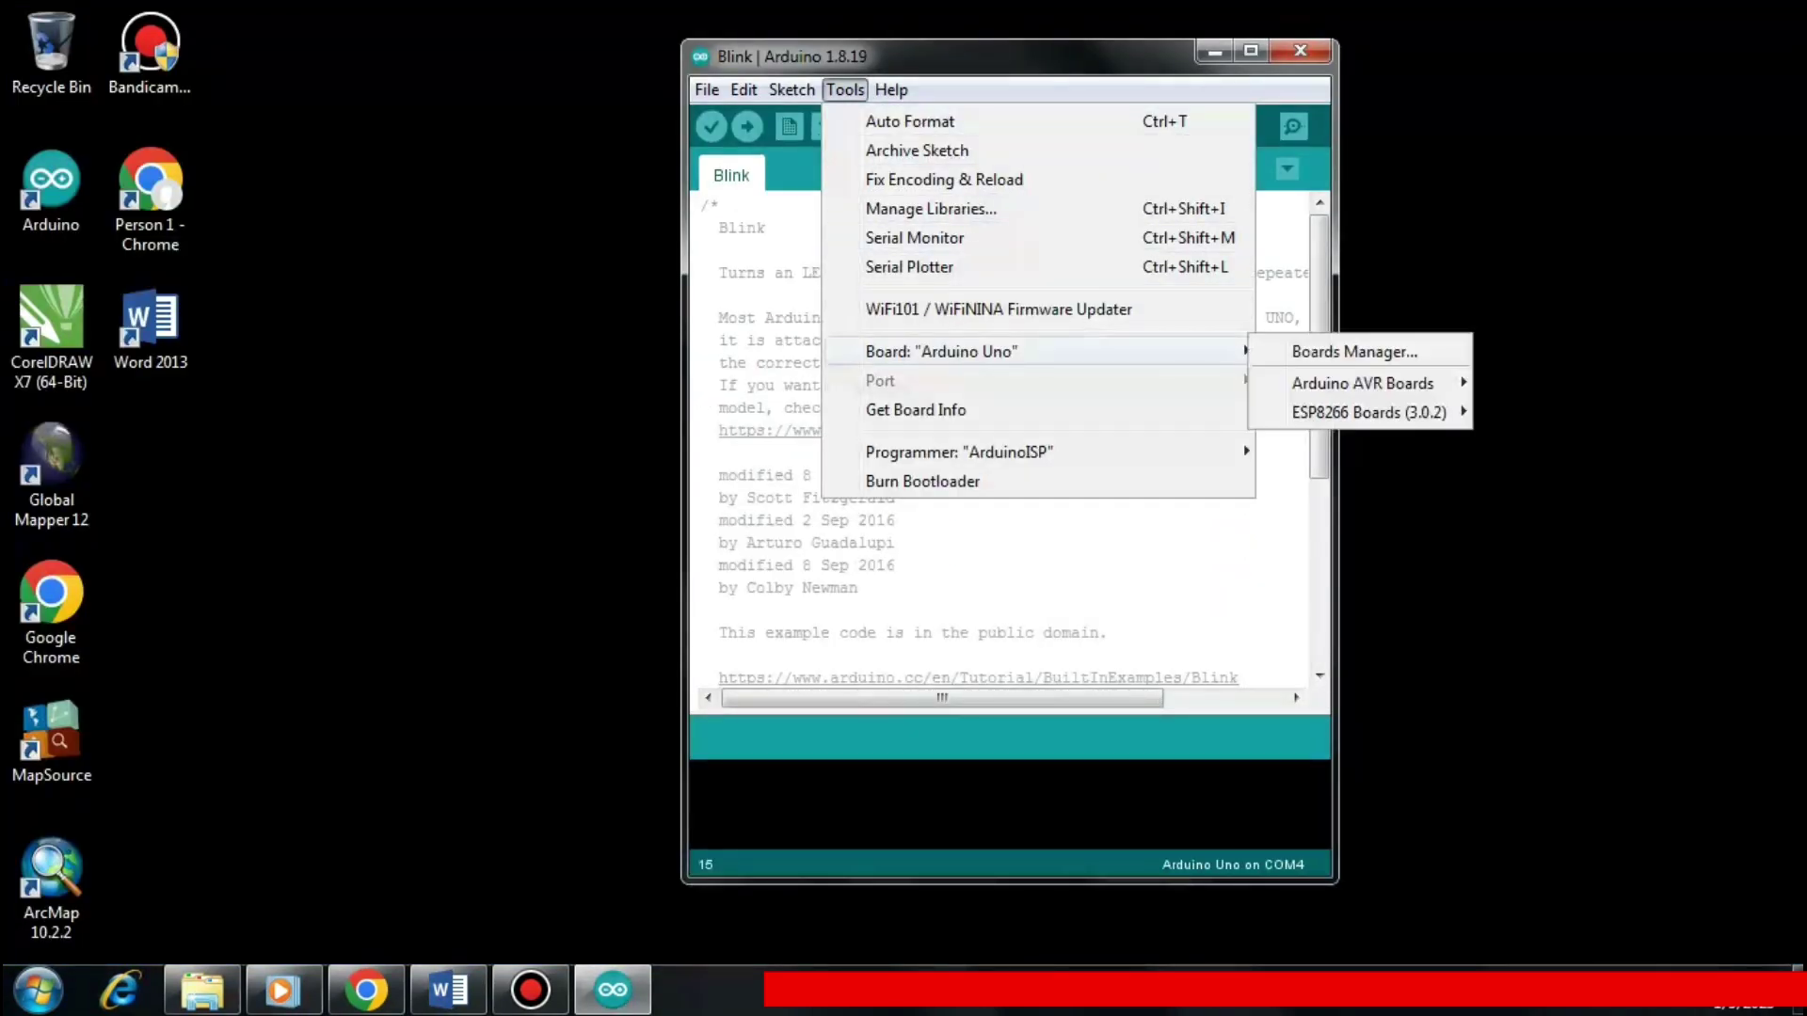
key(Return)
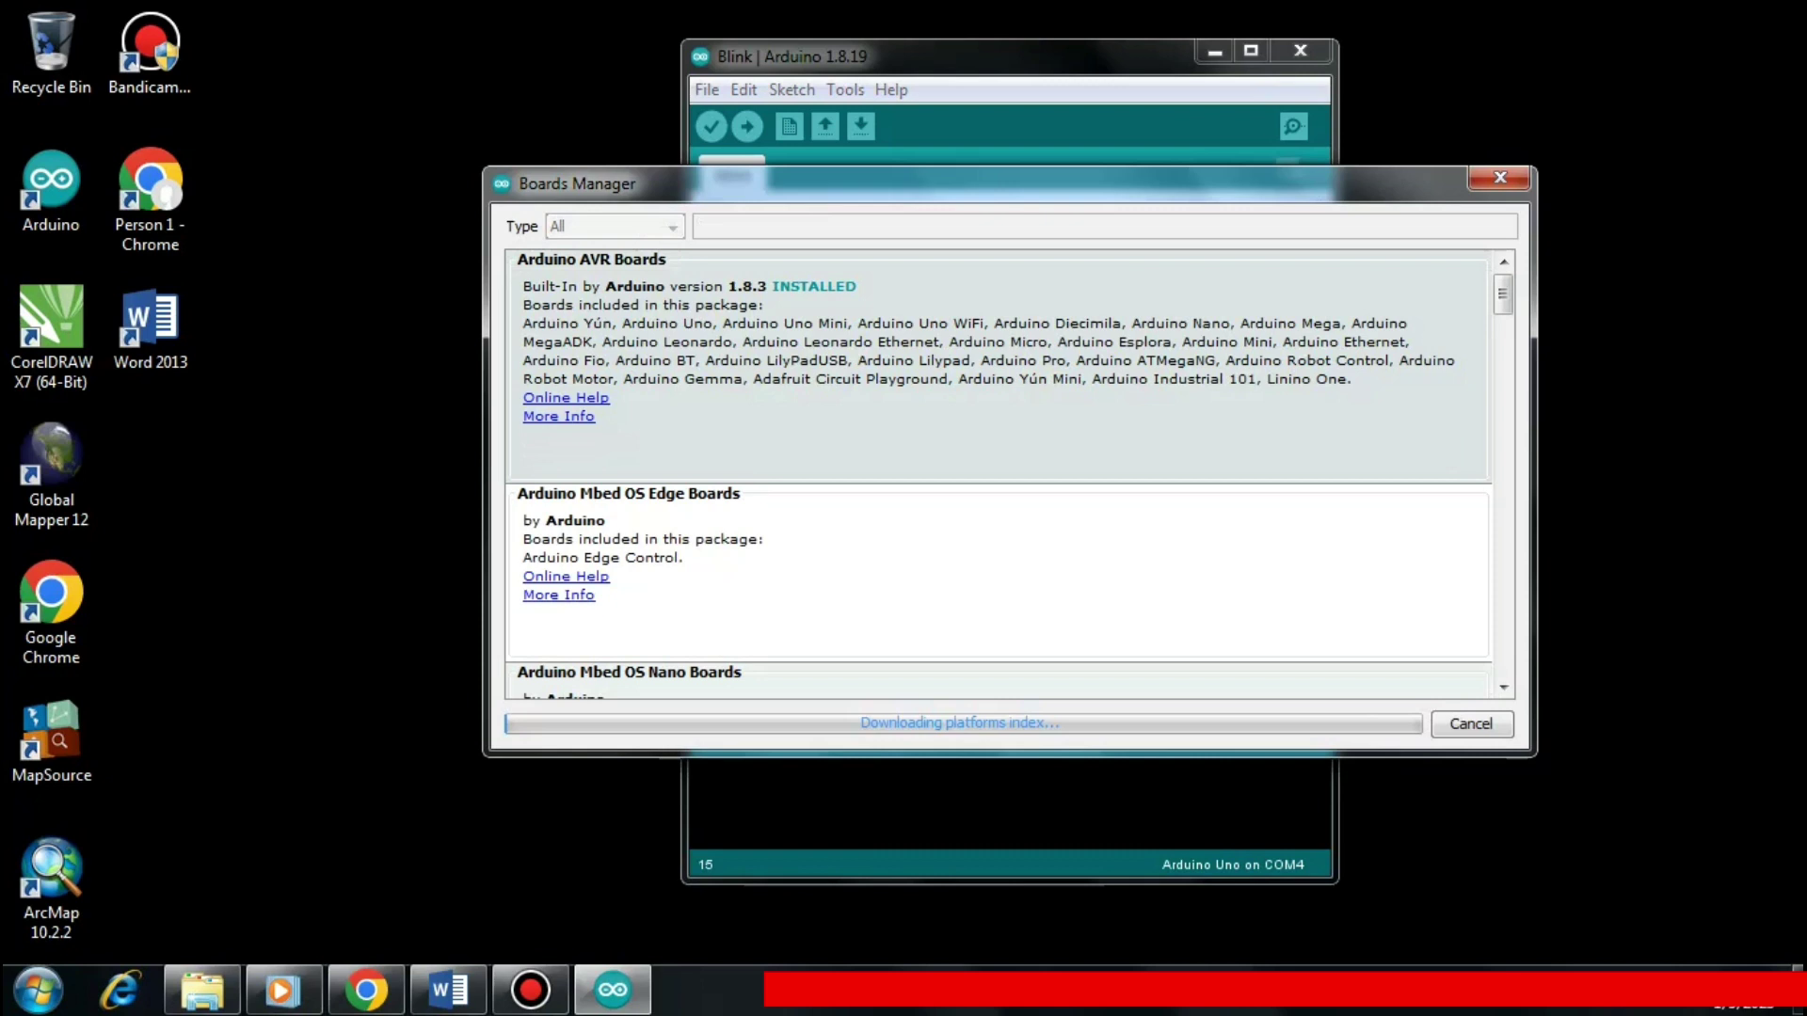
Search the Boards Manager for digistump, install the Digistump AVR Boards package, and close the Boards Manager
text(di)
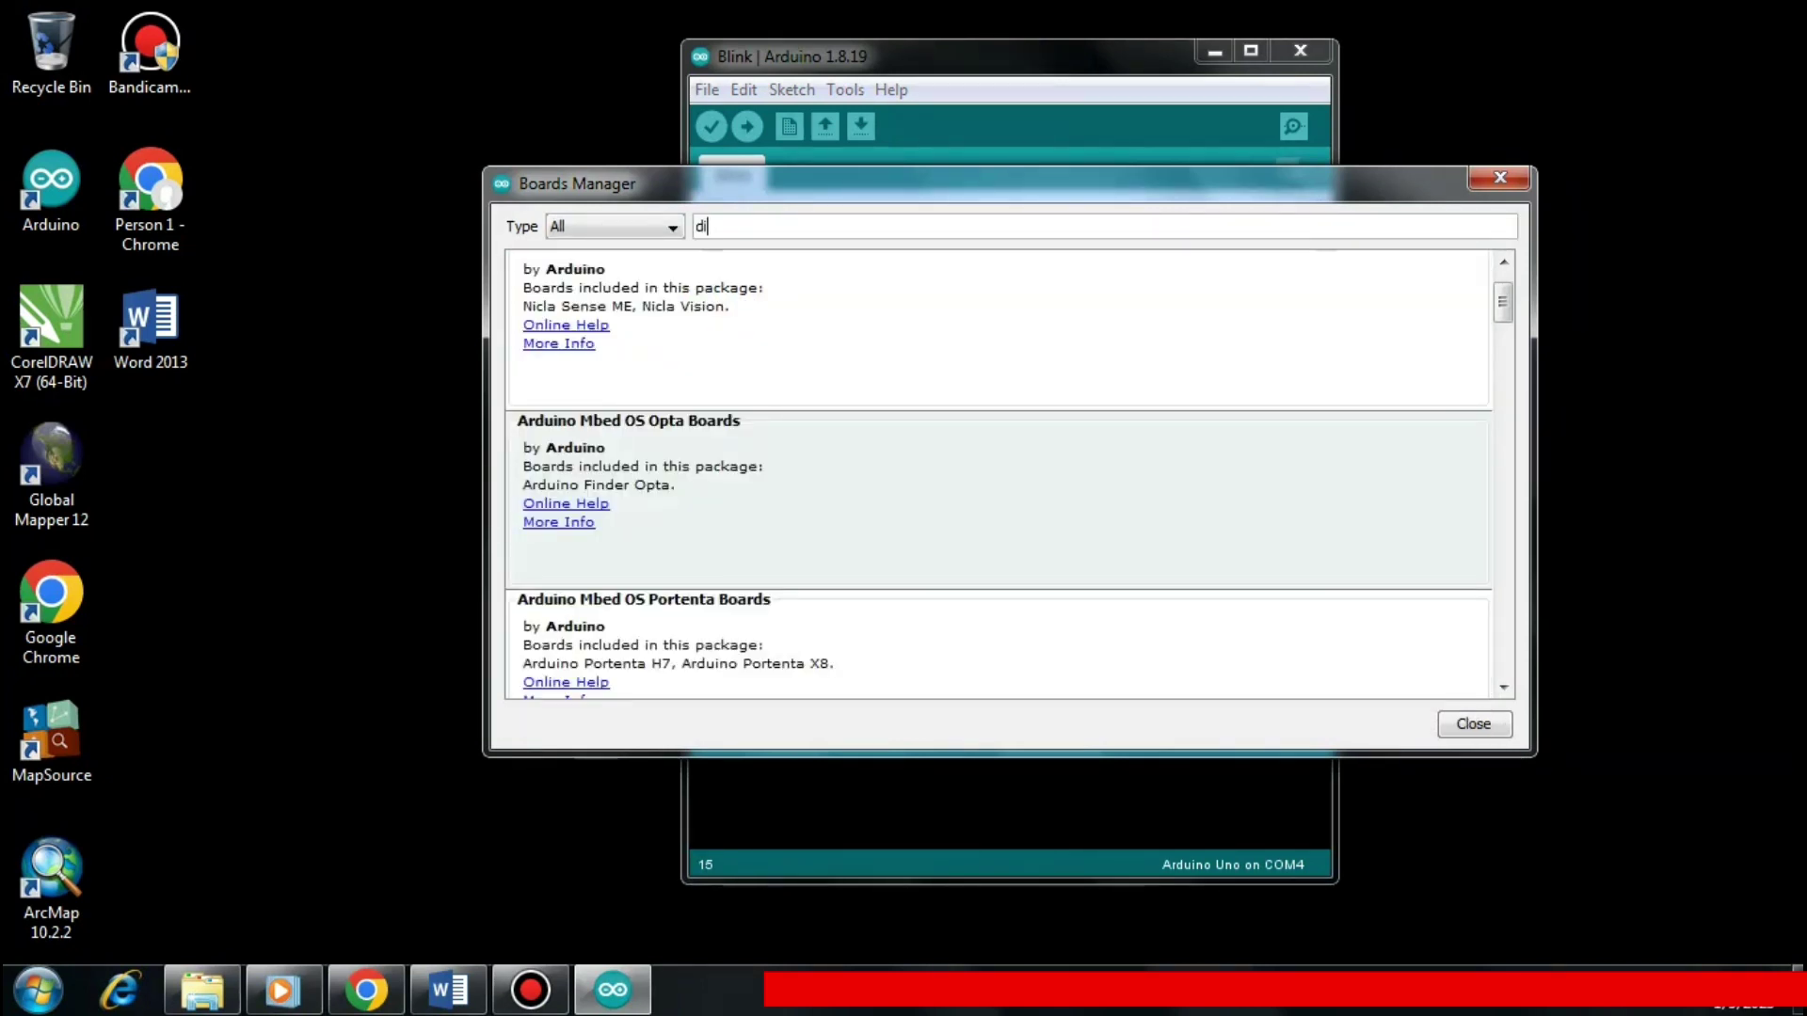
text(gist)
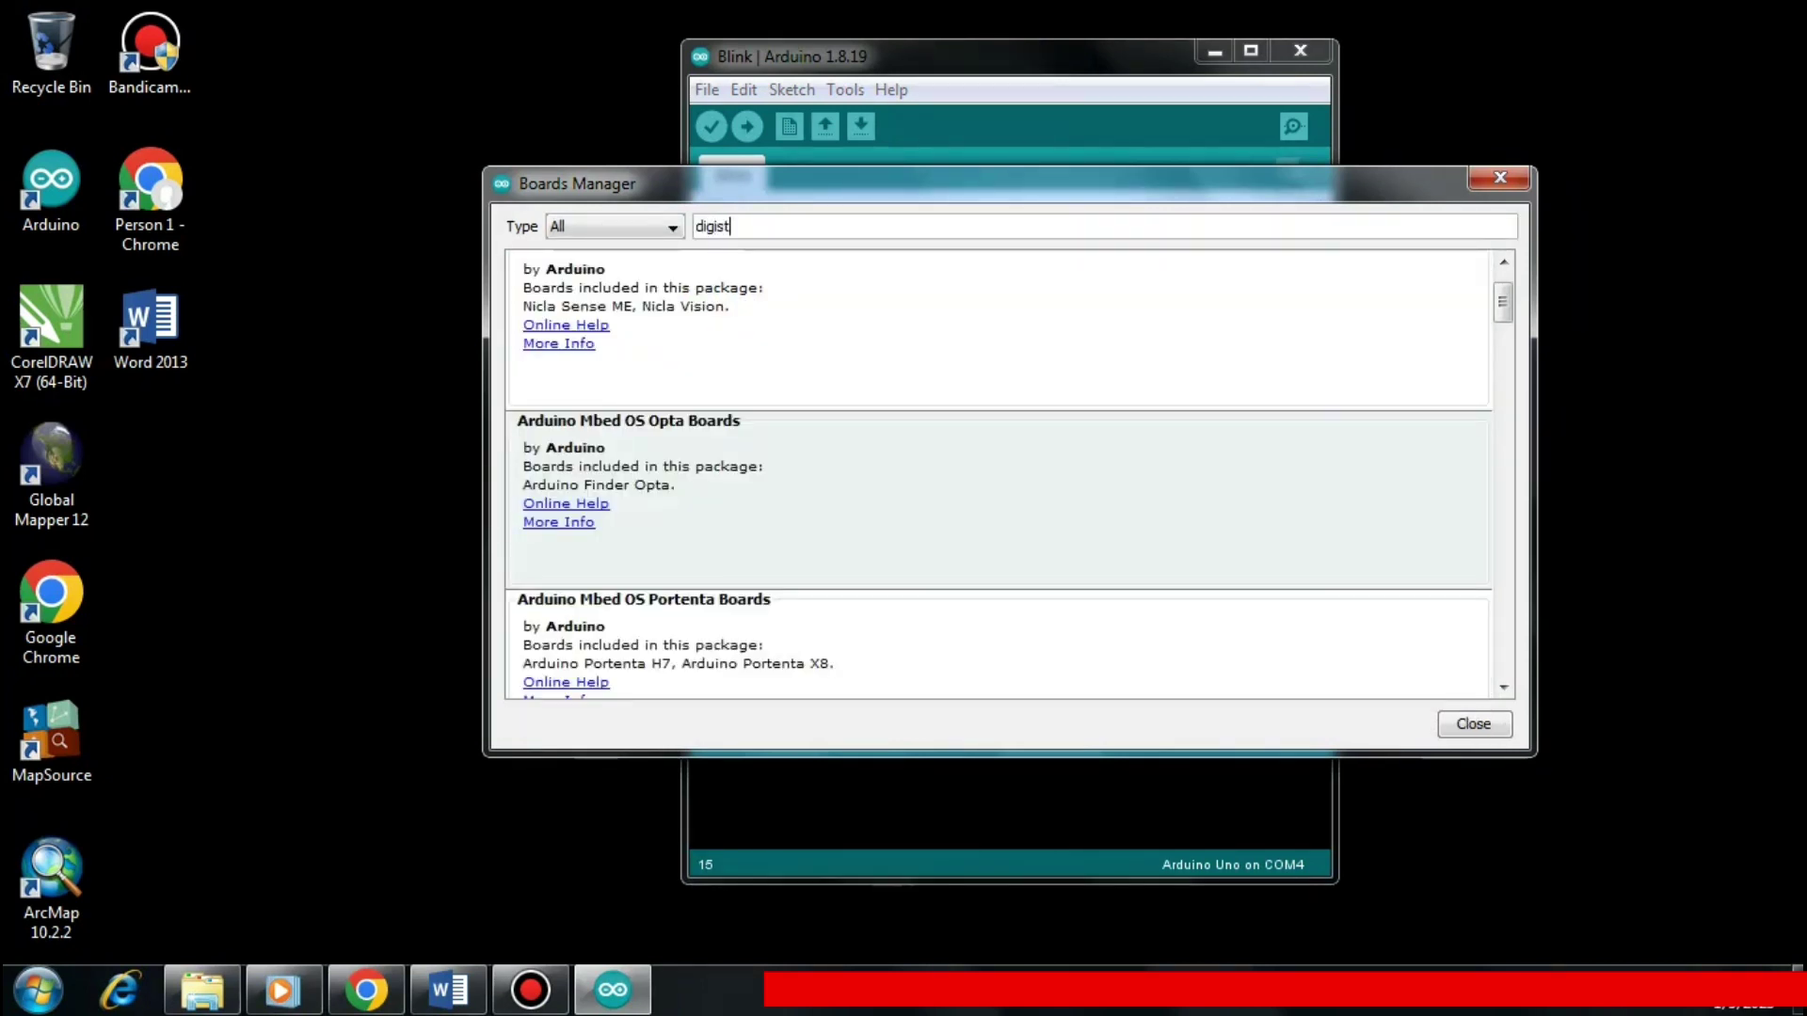
text(ump)
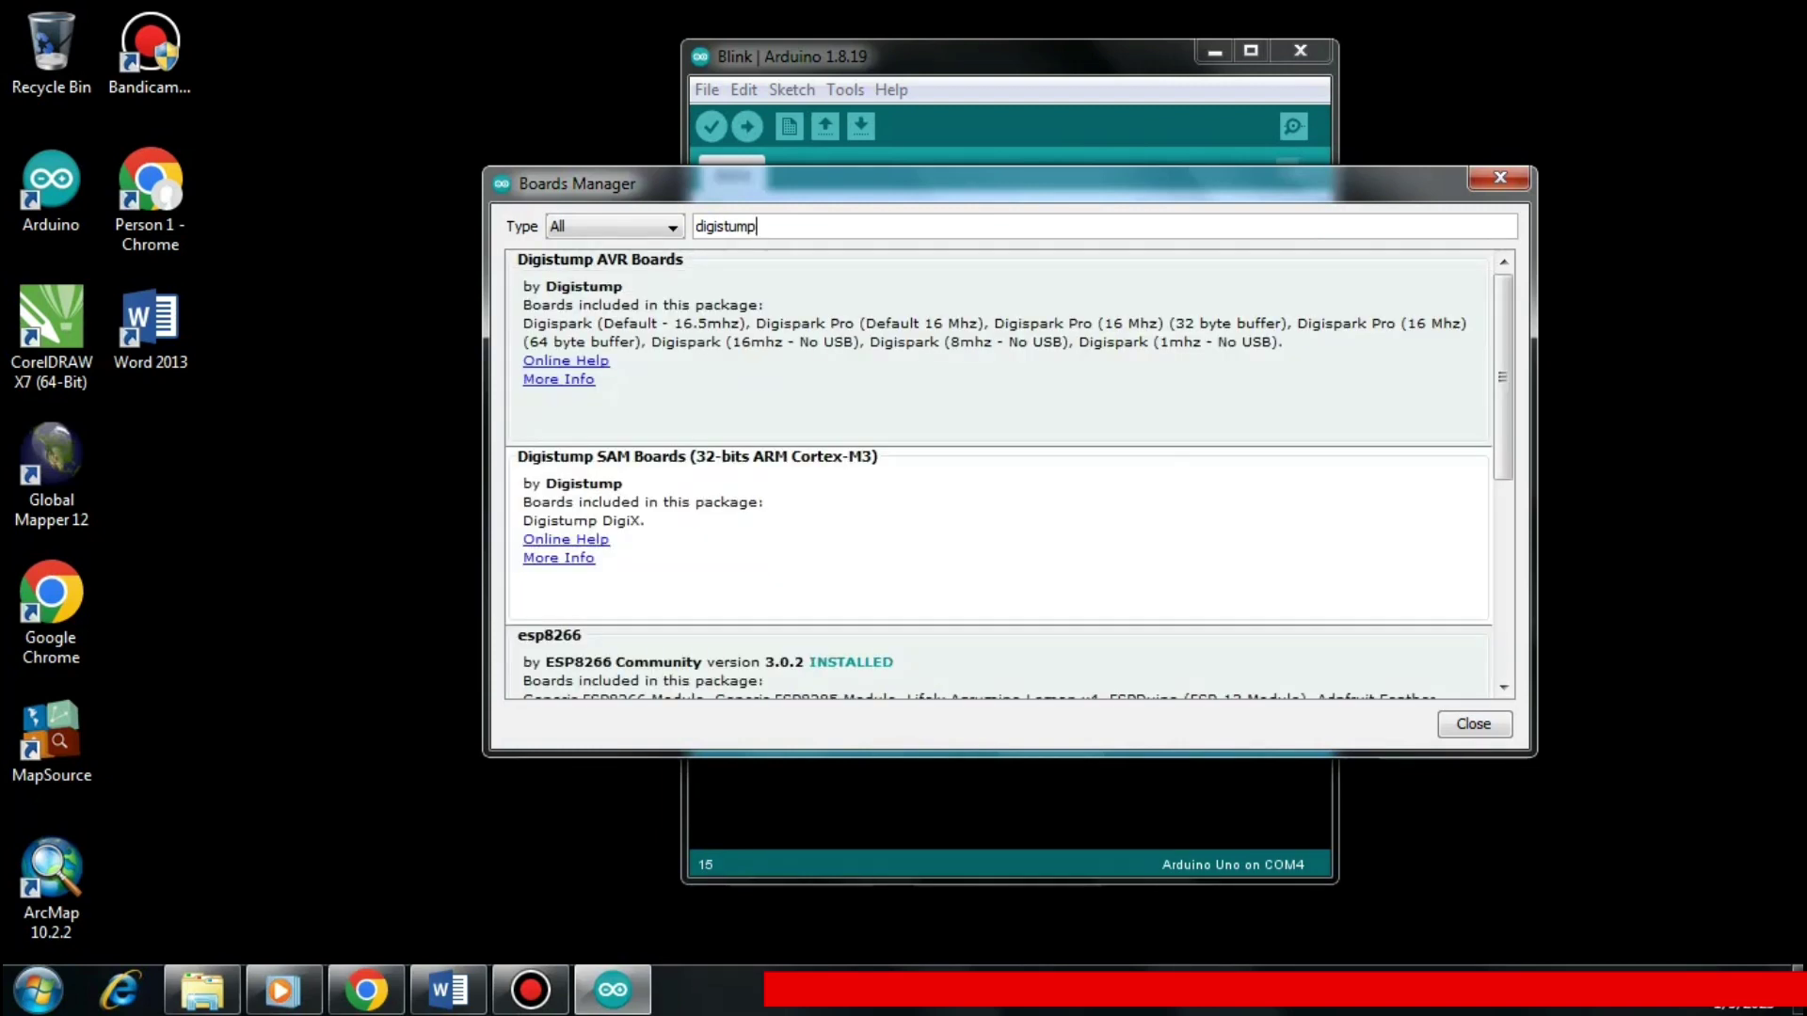
mouse_move(999, 377)
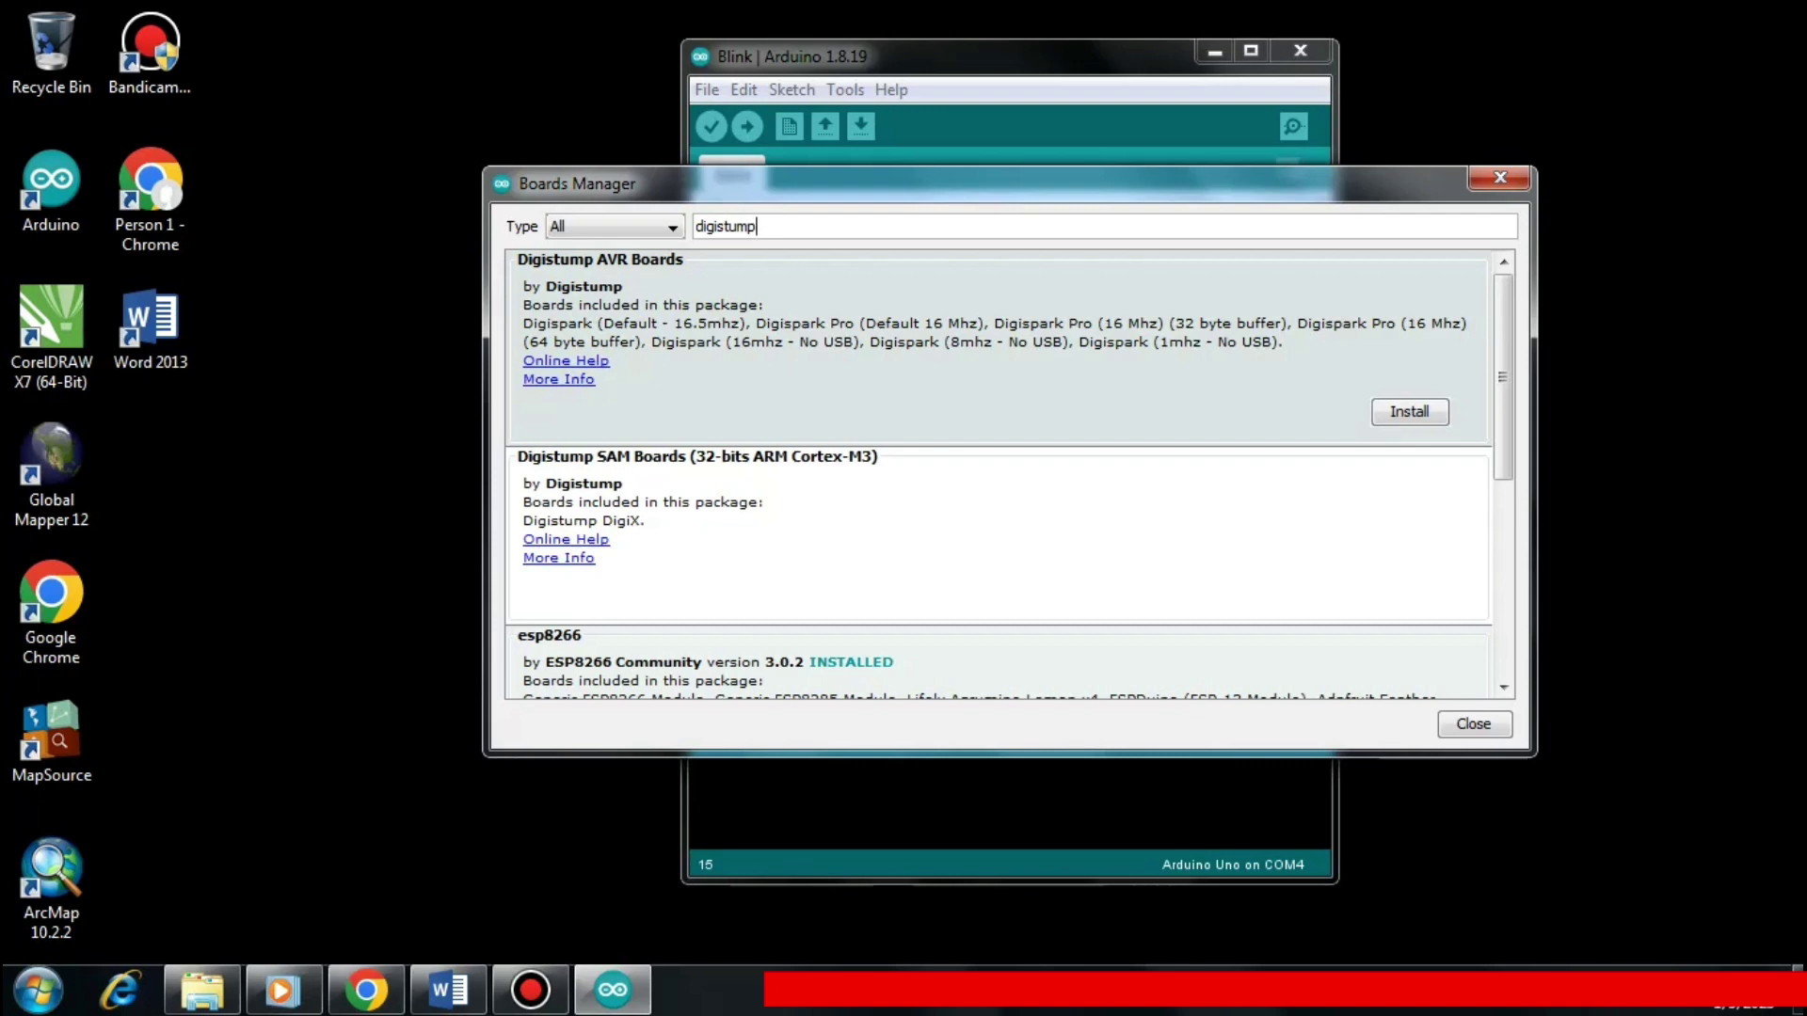
click(997, 546)
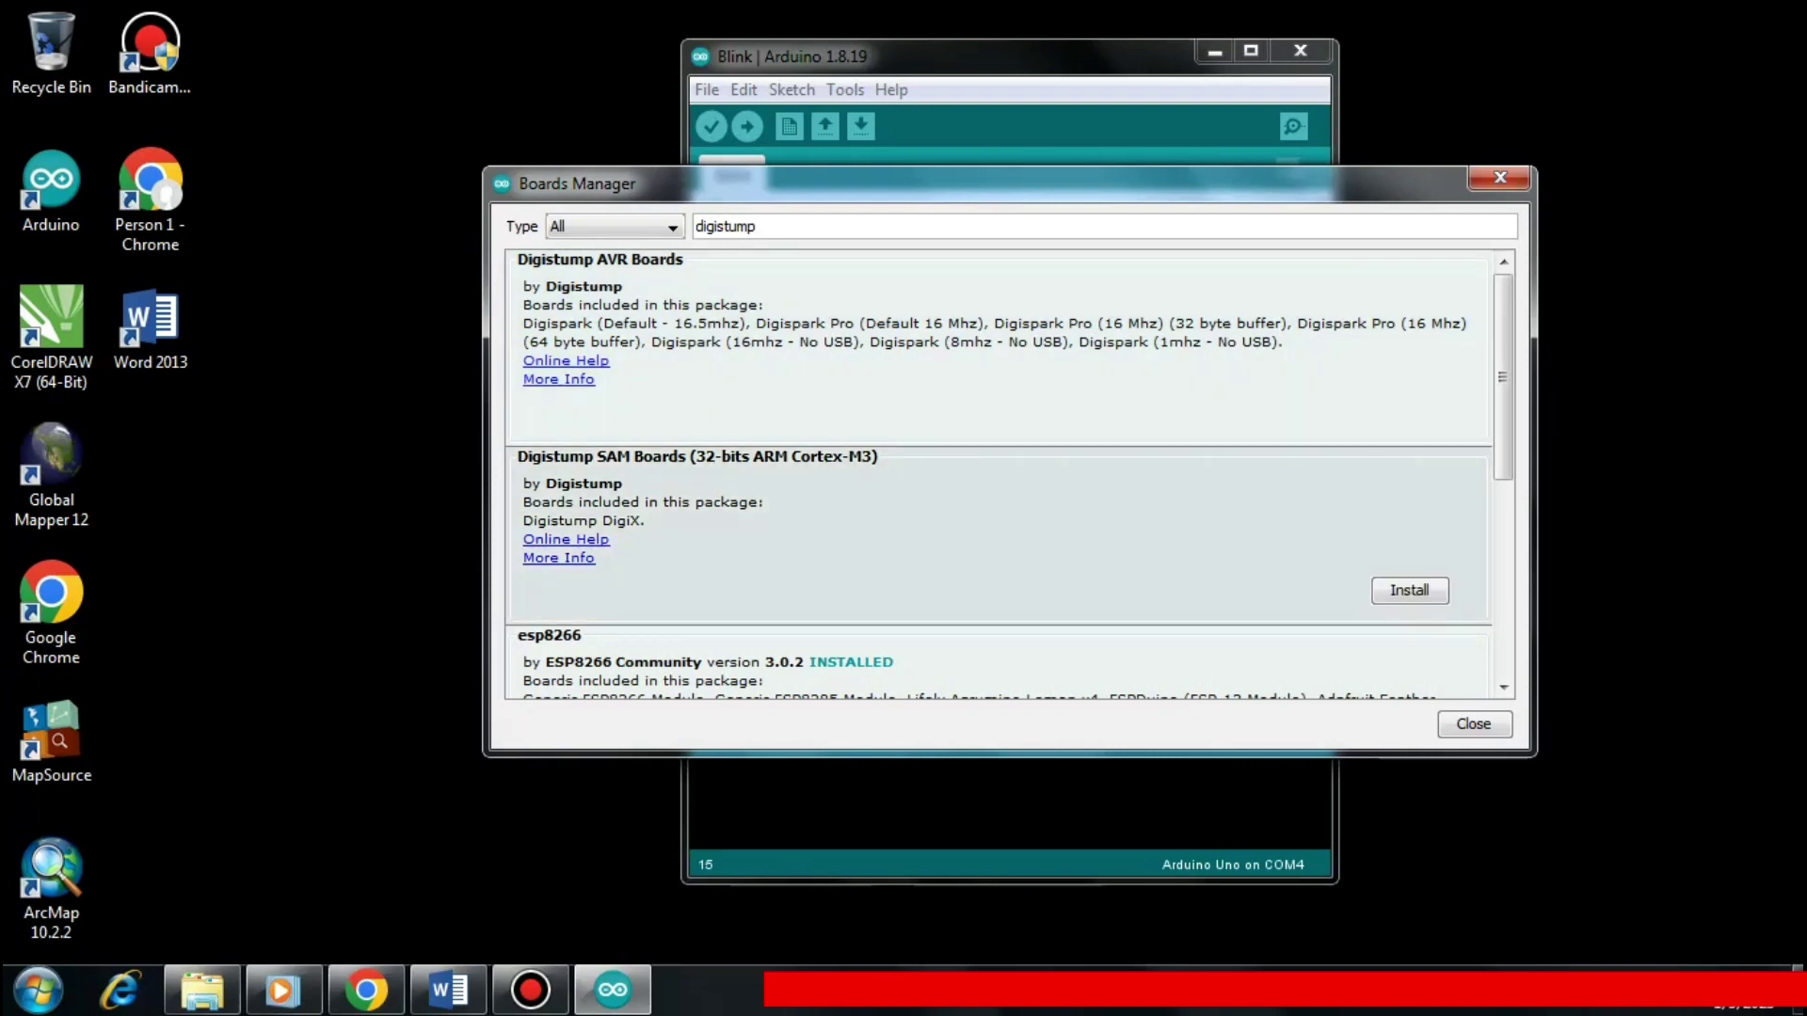
click(997, 395)
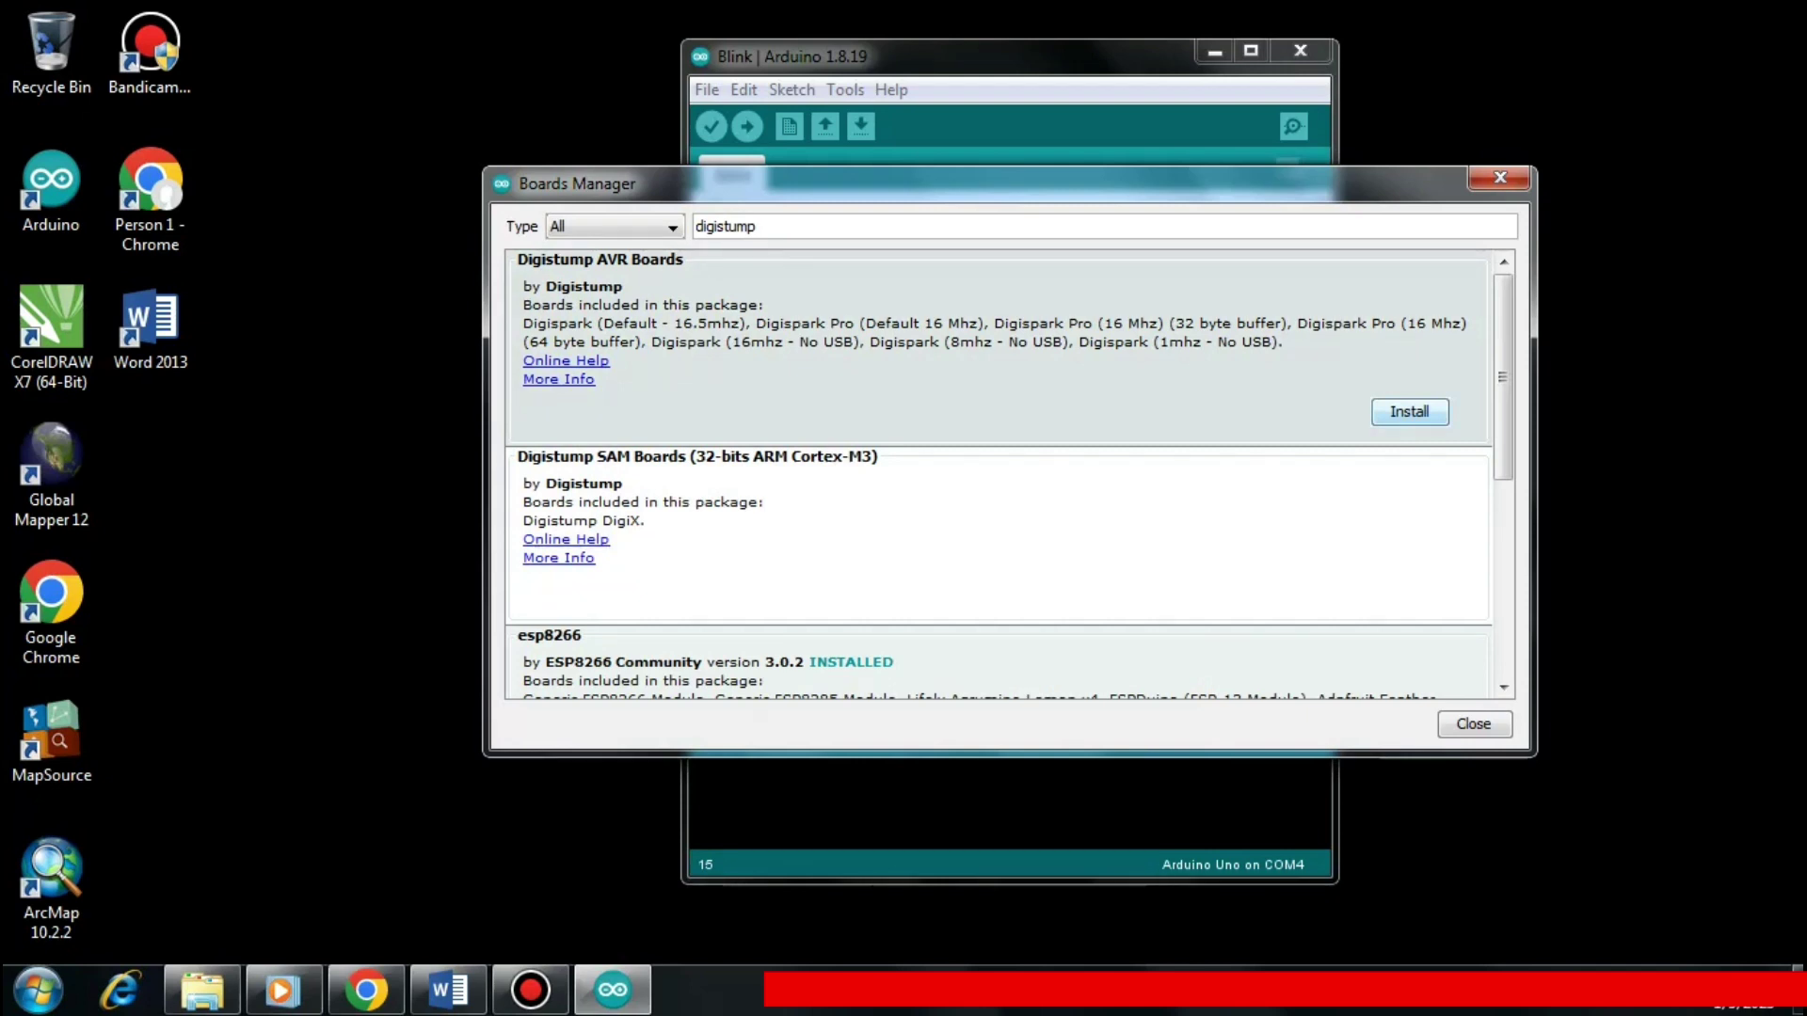
click(1410, 411)
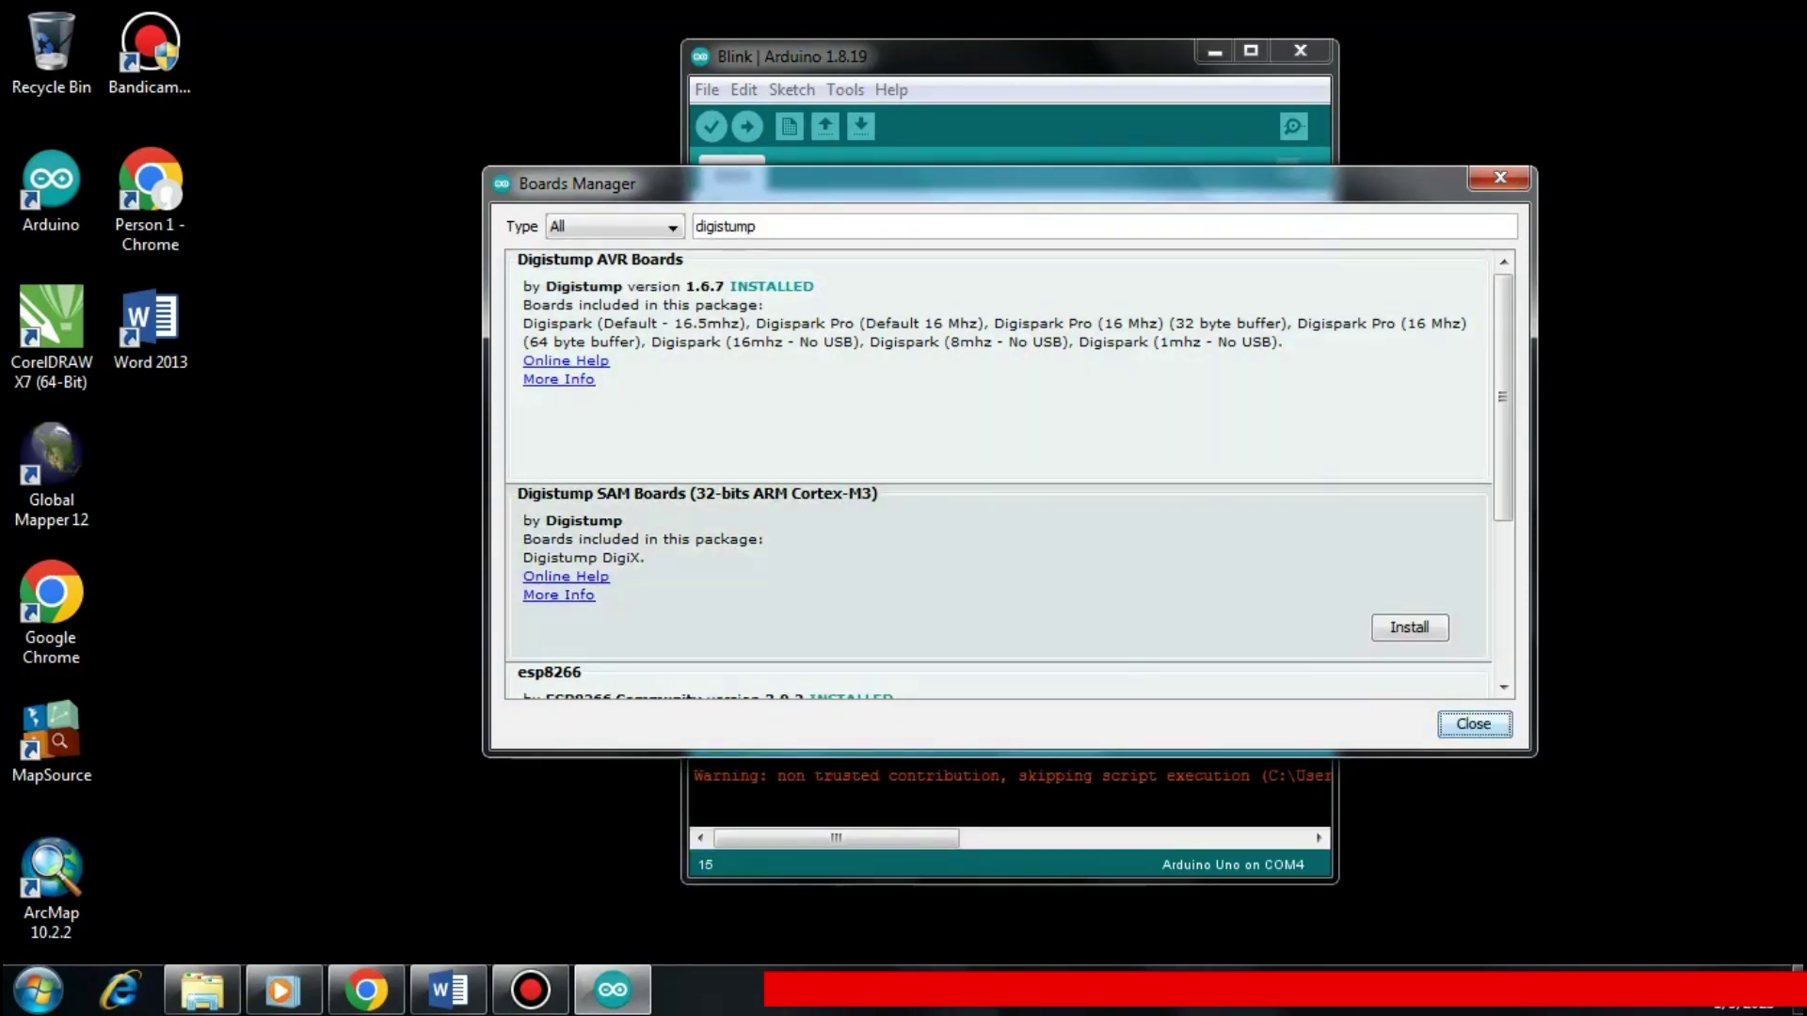
click(1473, 722)
Check the Arduino IDE's board list for the Digistump AVR Boards group
click(896, 497)
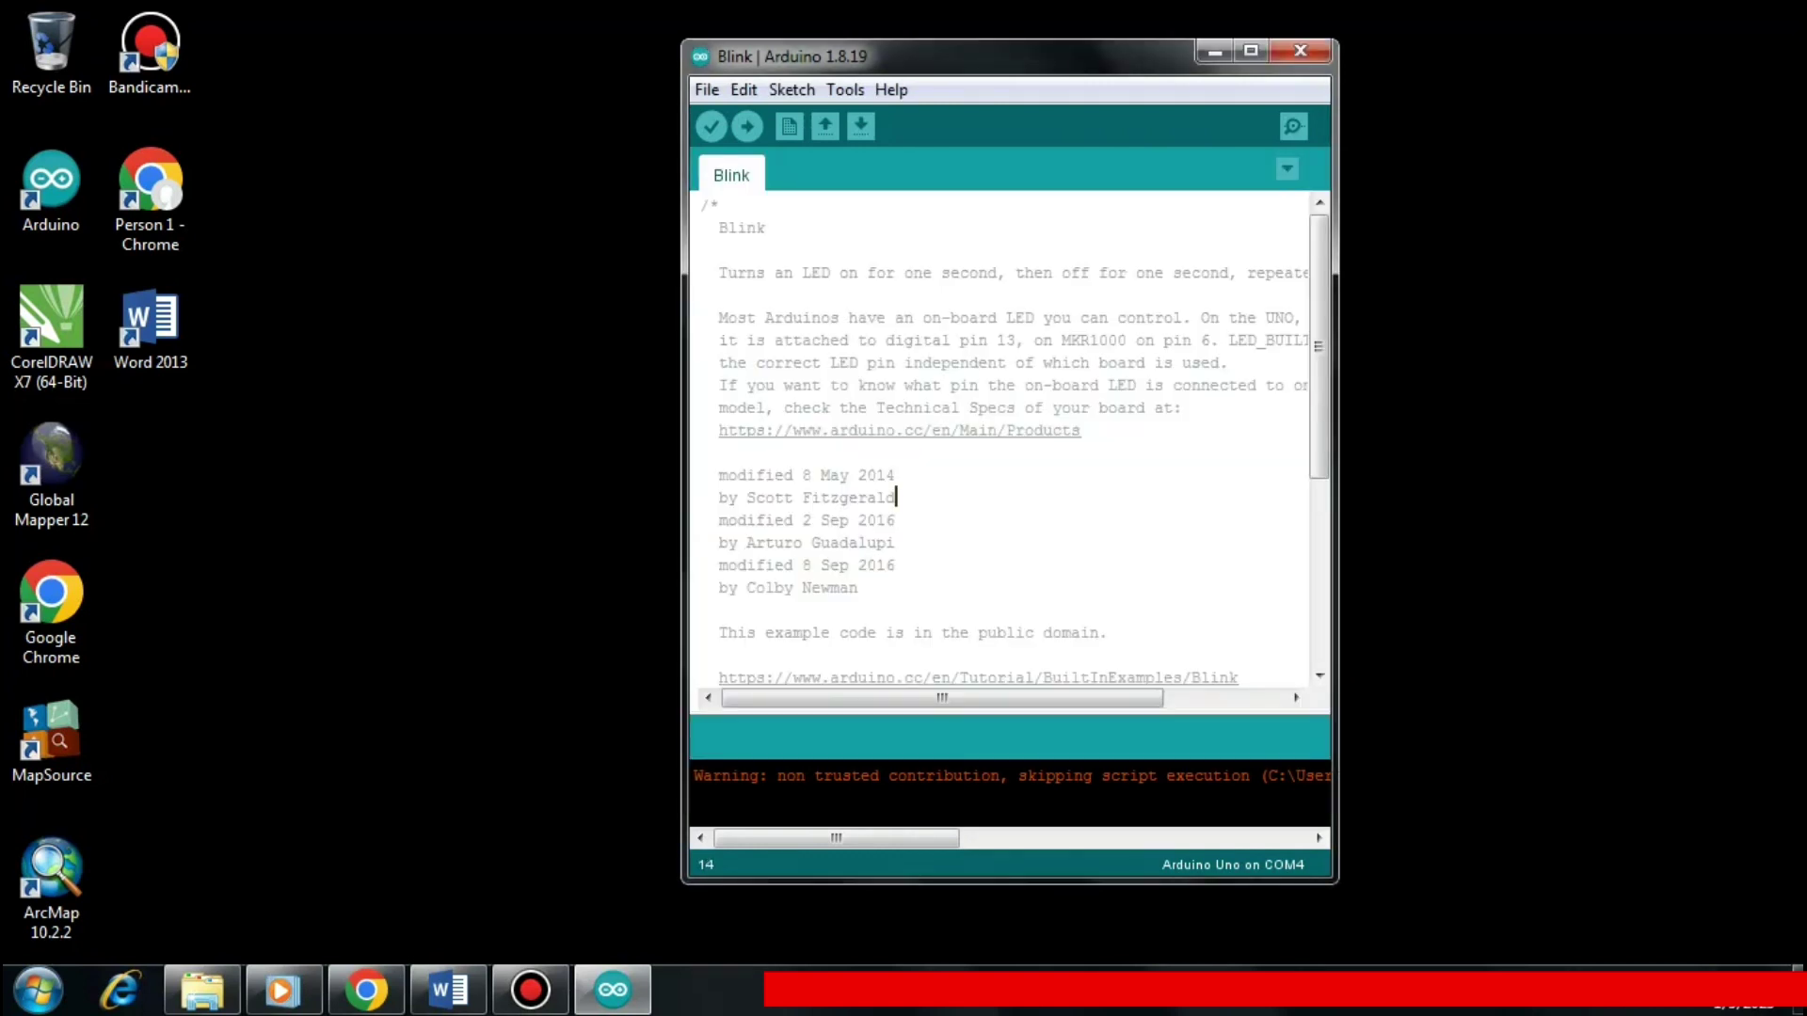
click(845, 89)
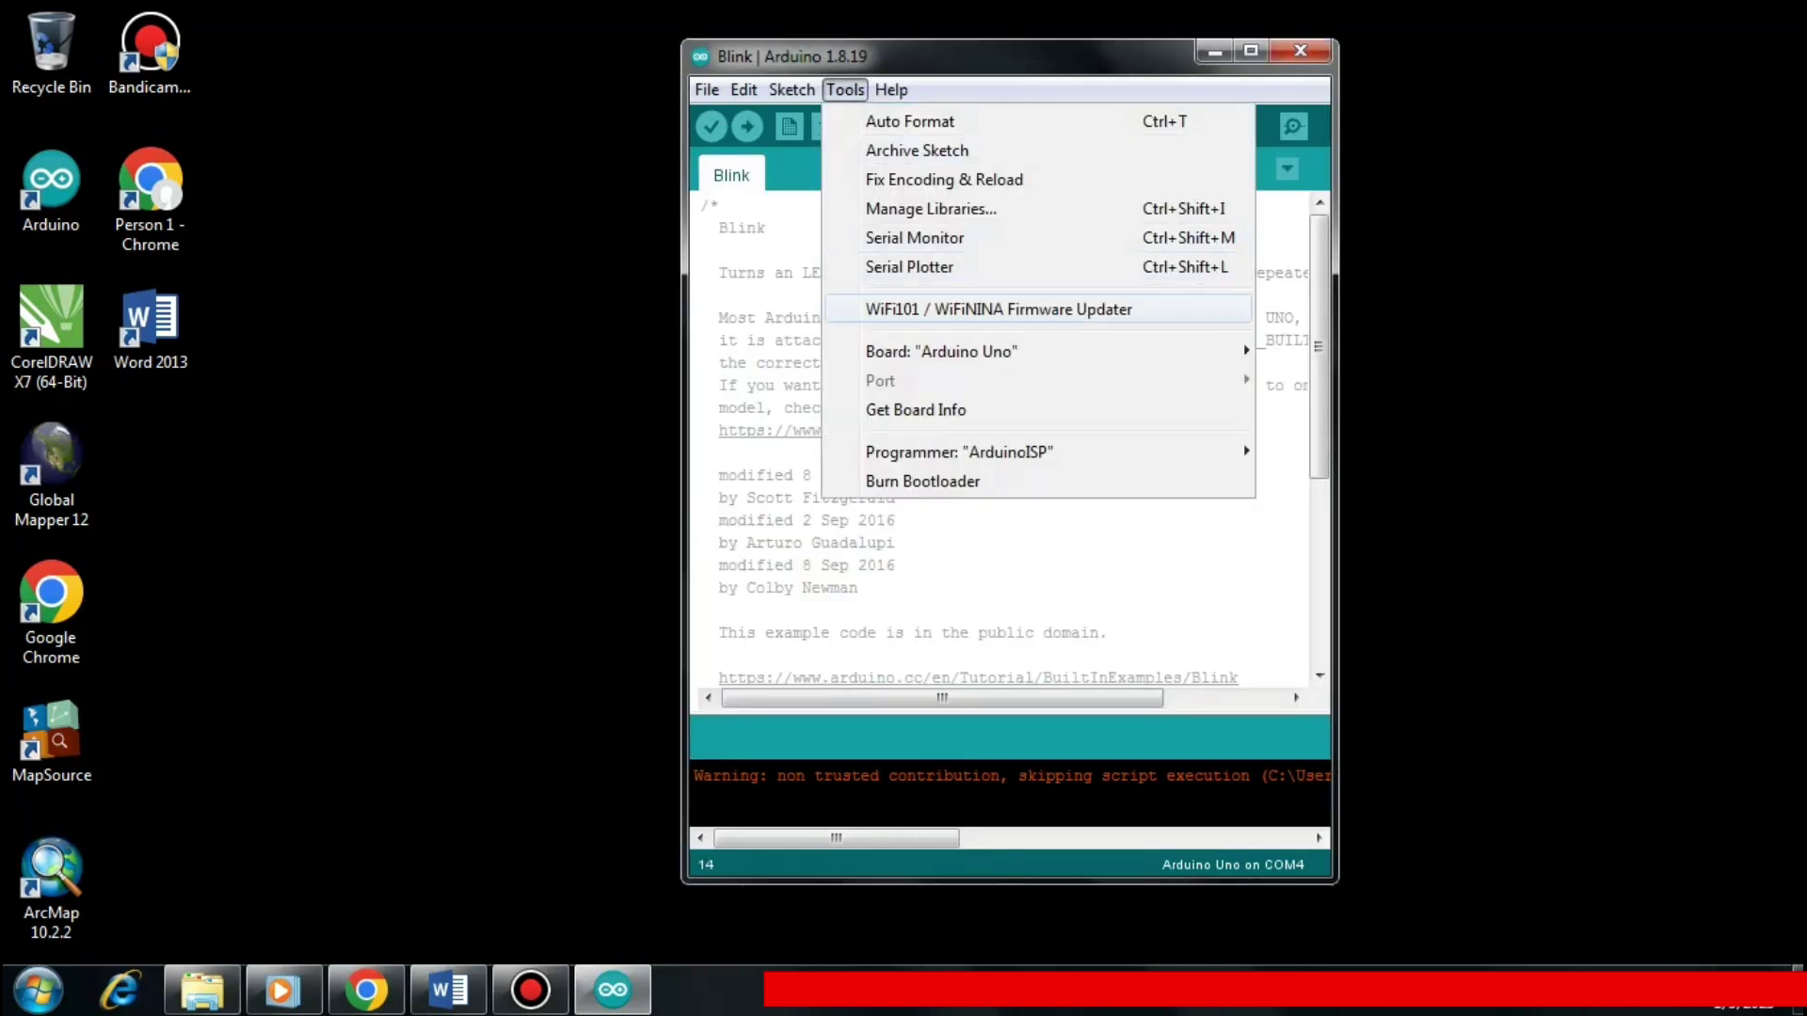
mouse_move(940, 351)
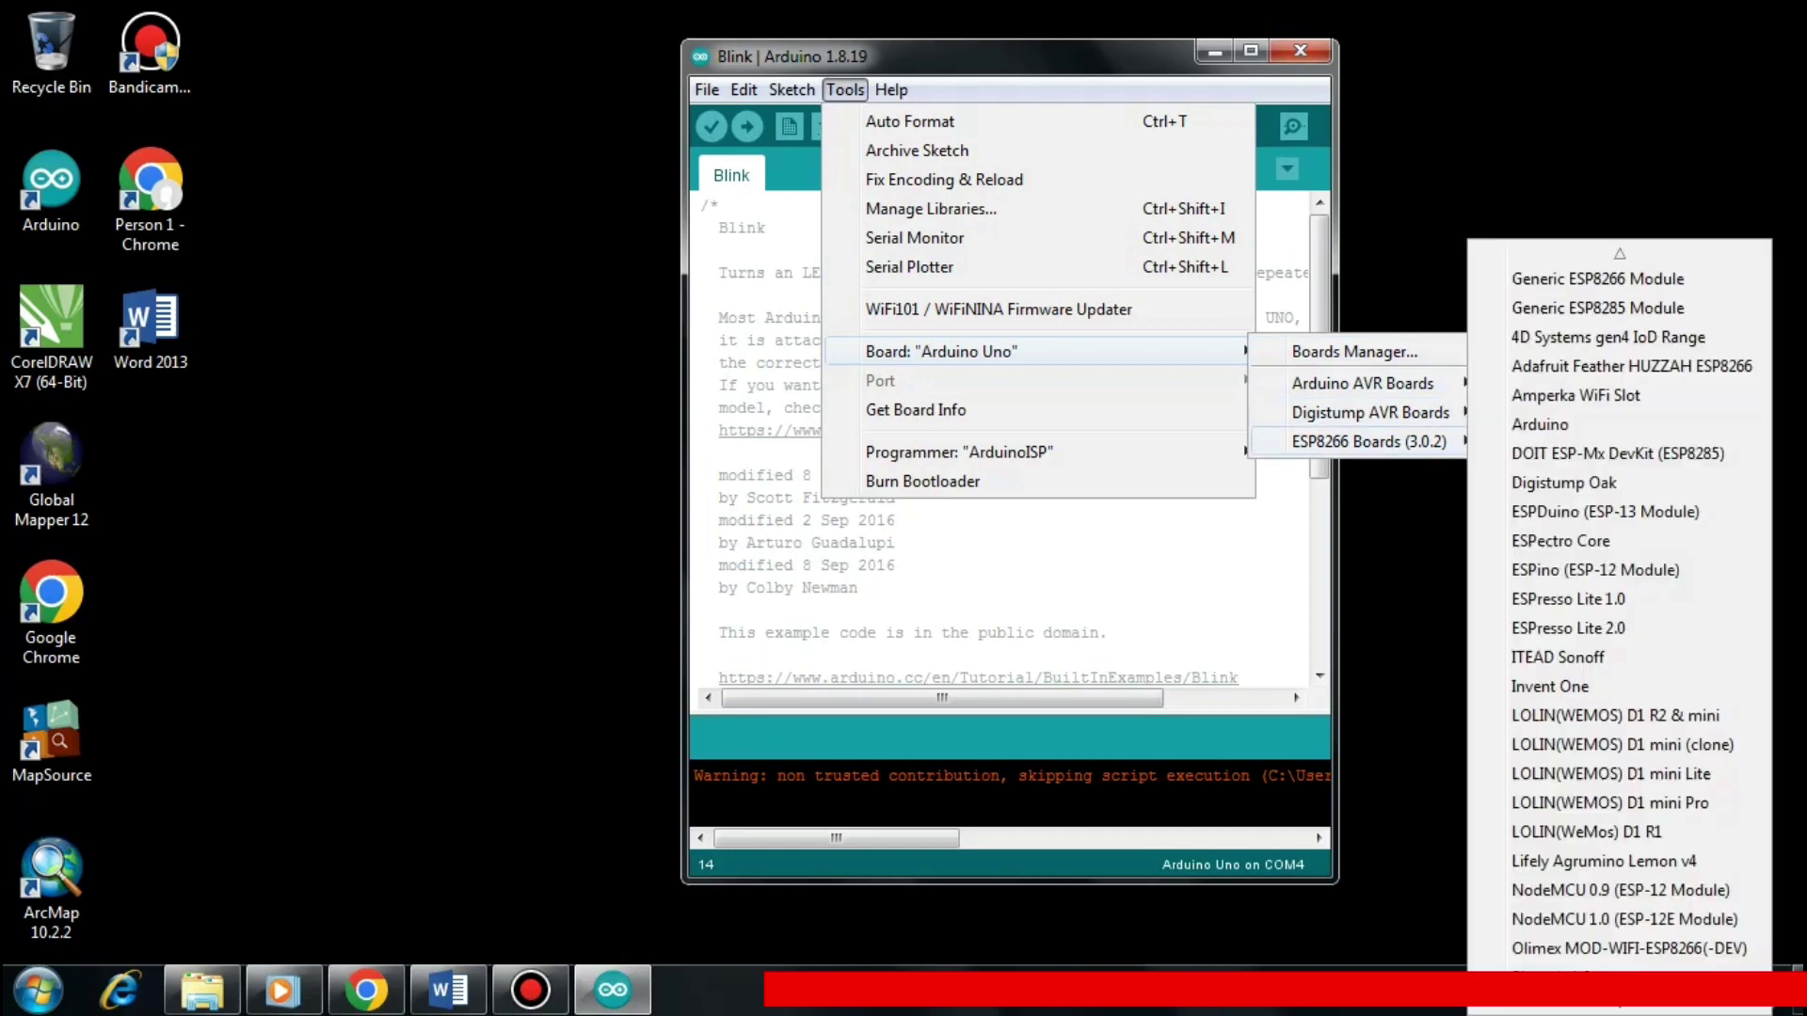
mouse_move(1370, 412)
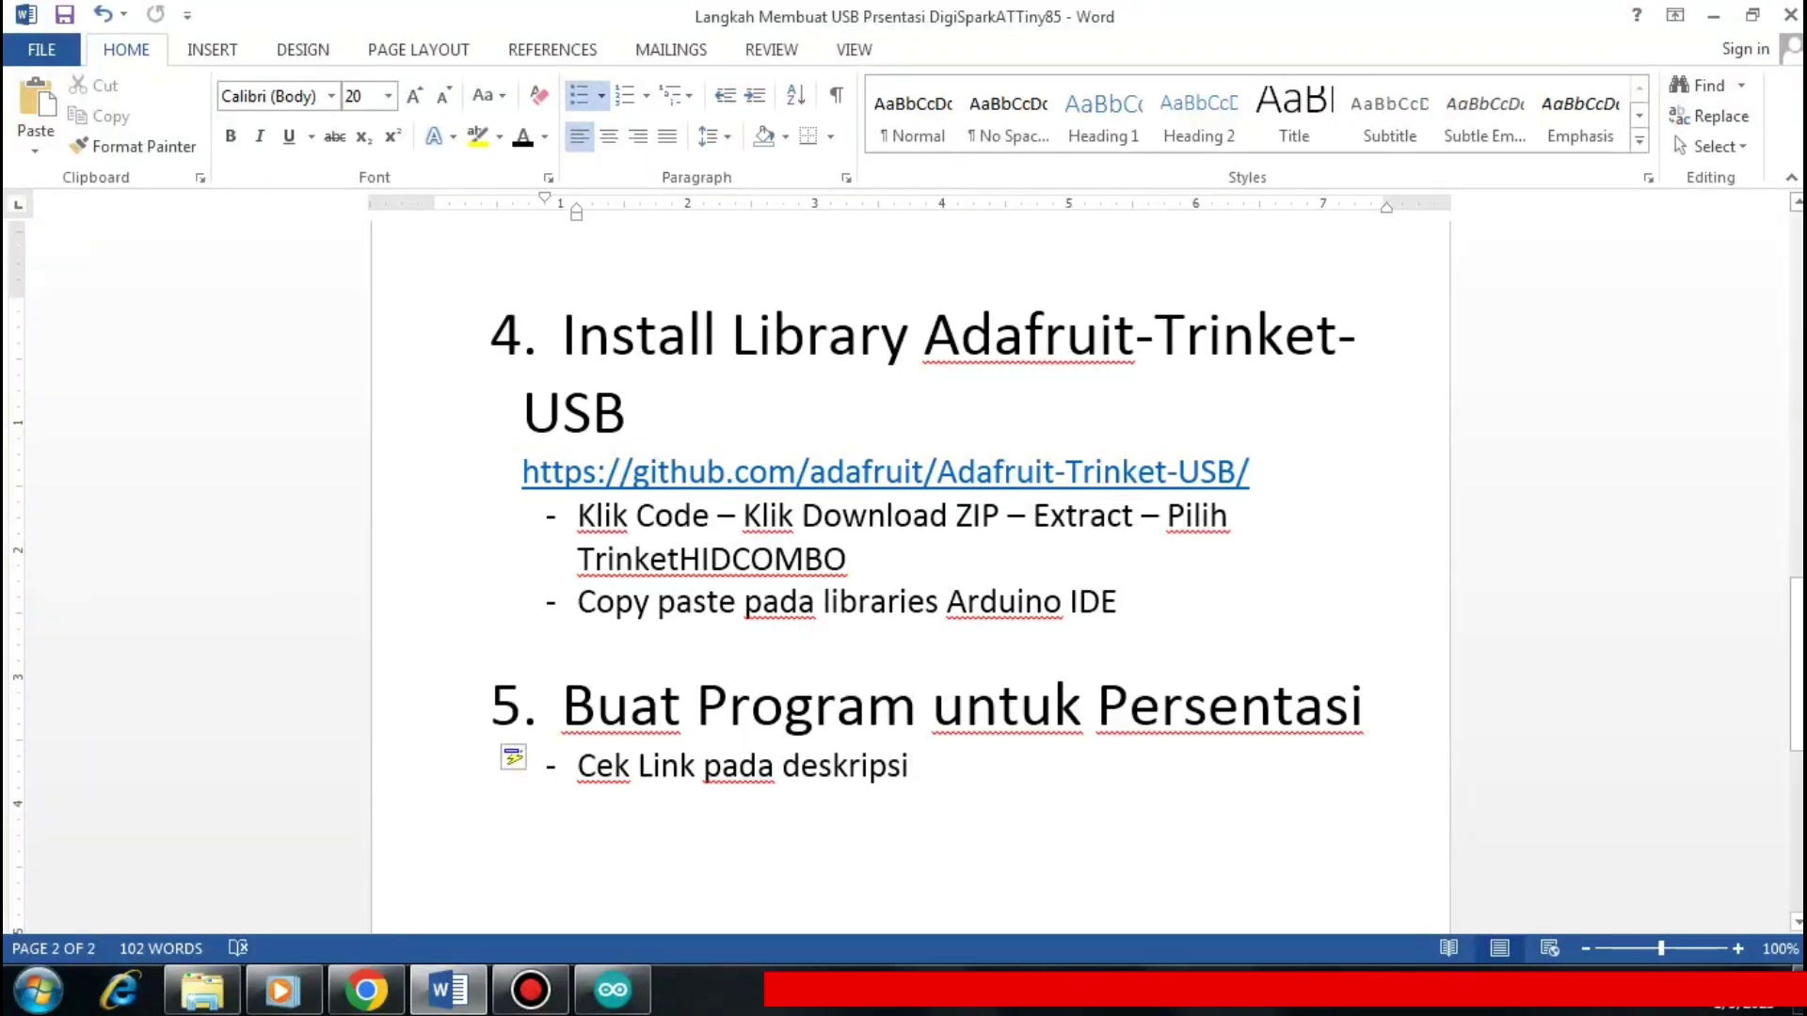
Switch to Chrome and download the adafruit/Adafruit-Trinket-USB repository from GitHub as a ZIP file
key(alt+Tab)
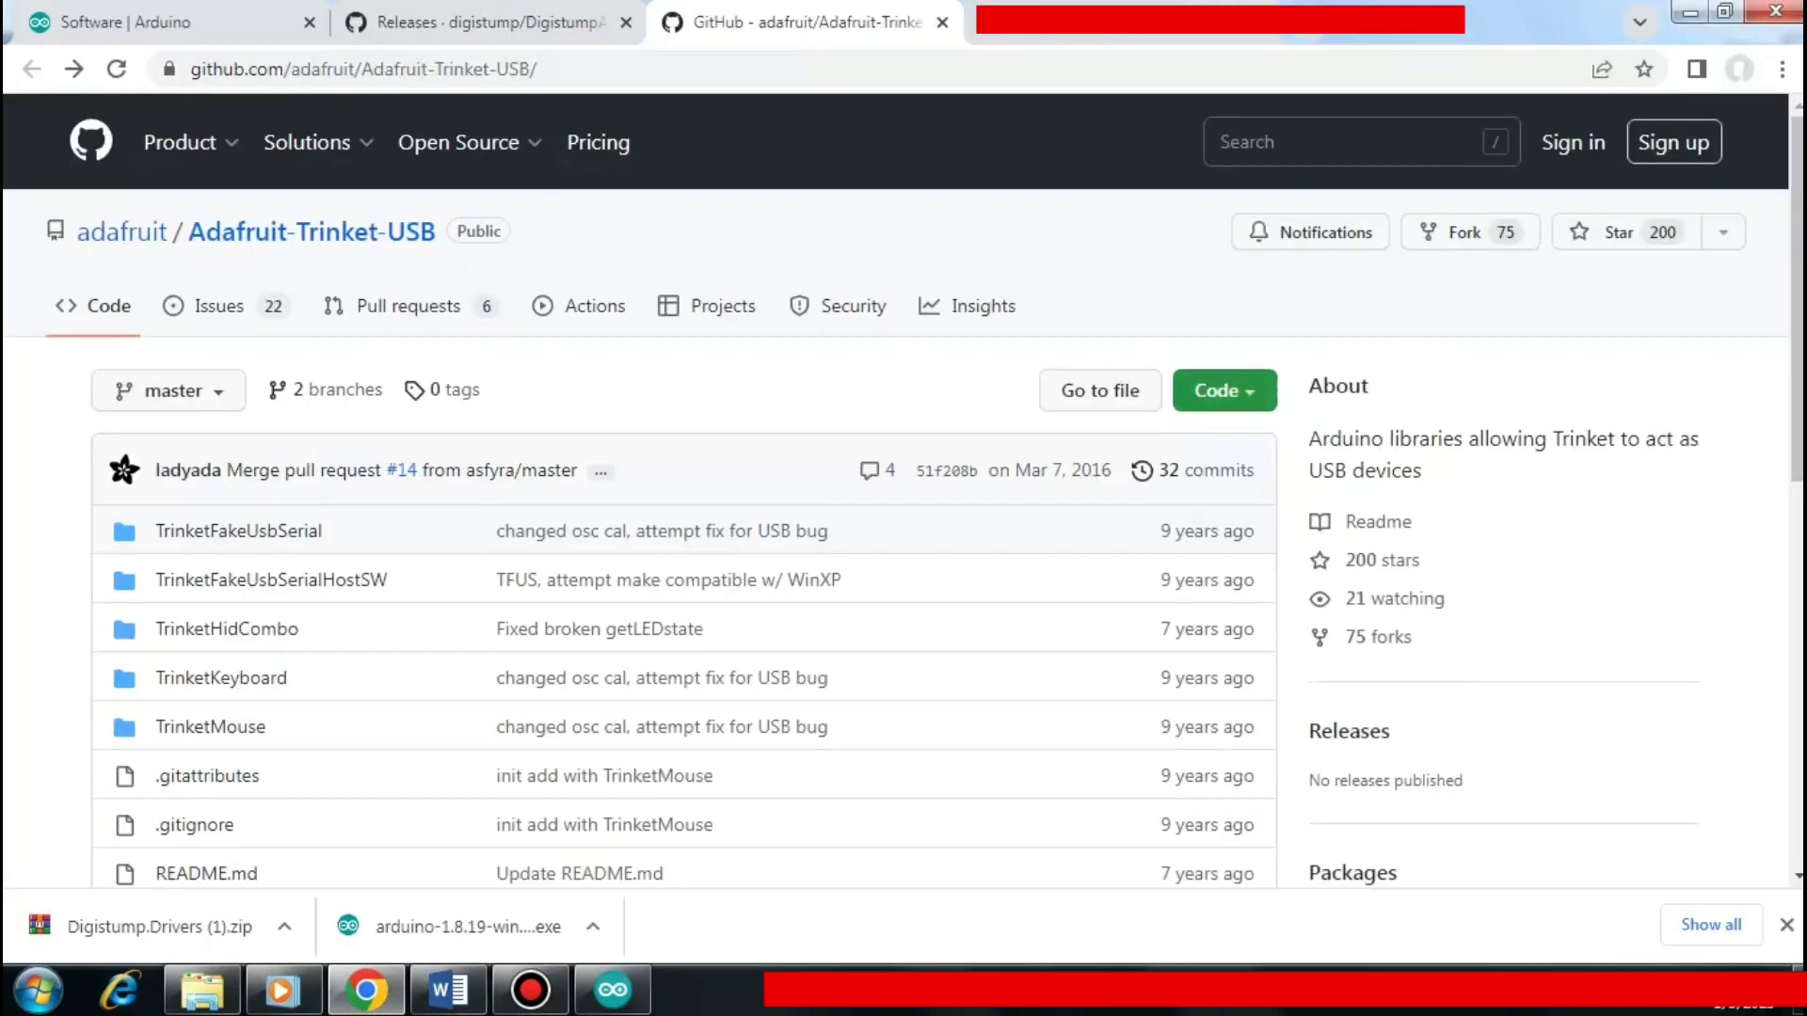
click(1224, 391)
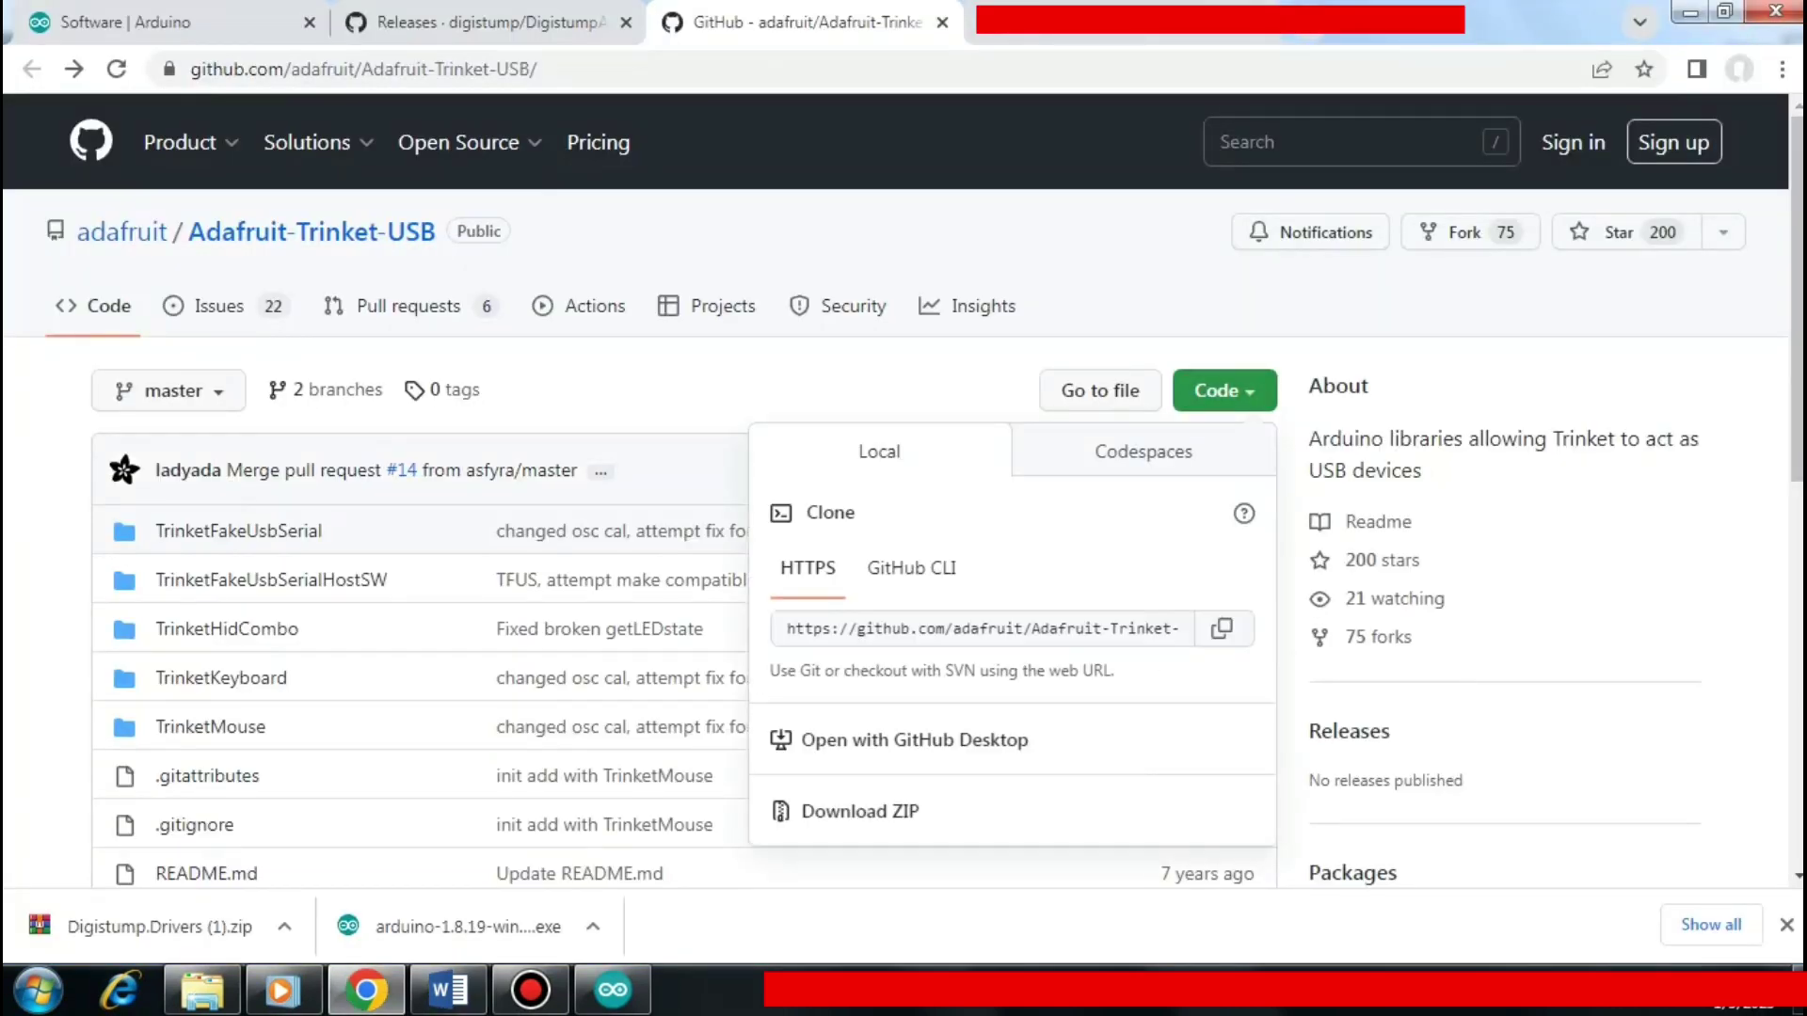
click(860, 811)
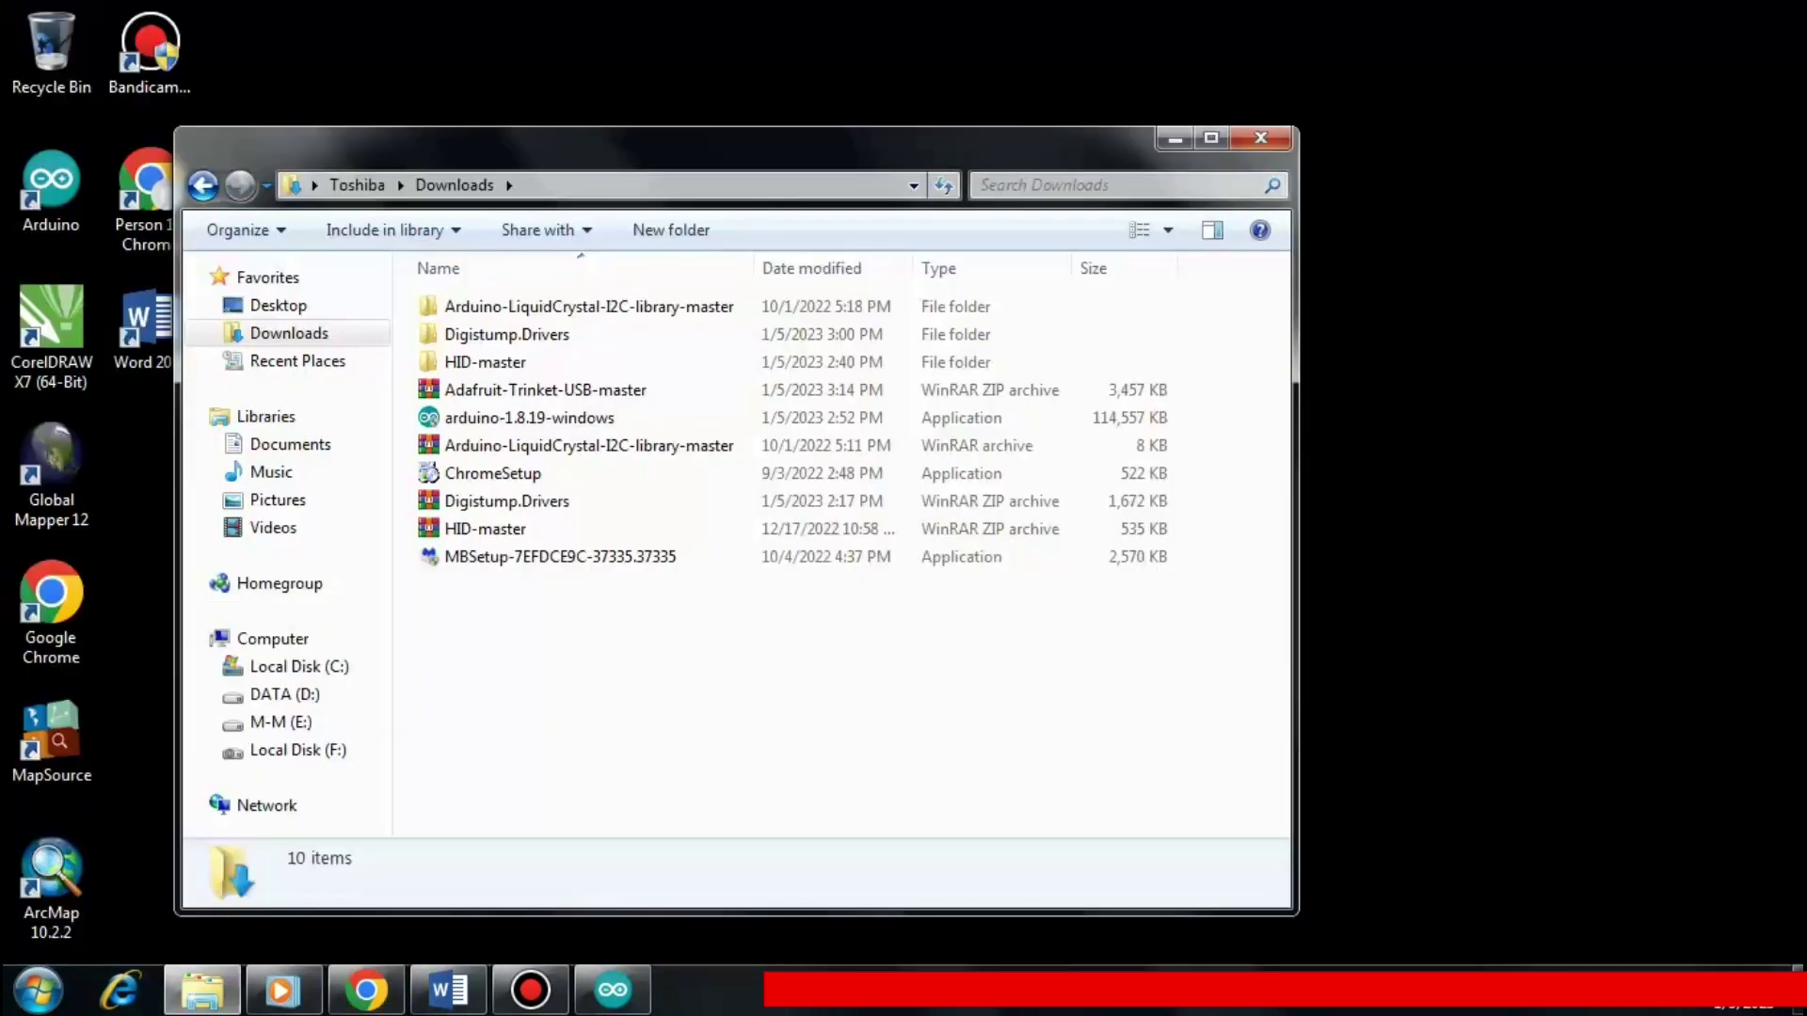
Extract the Adafruit-Trinket-USB-master archive in Downloads into a folder of the same name
click(546, 390)
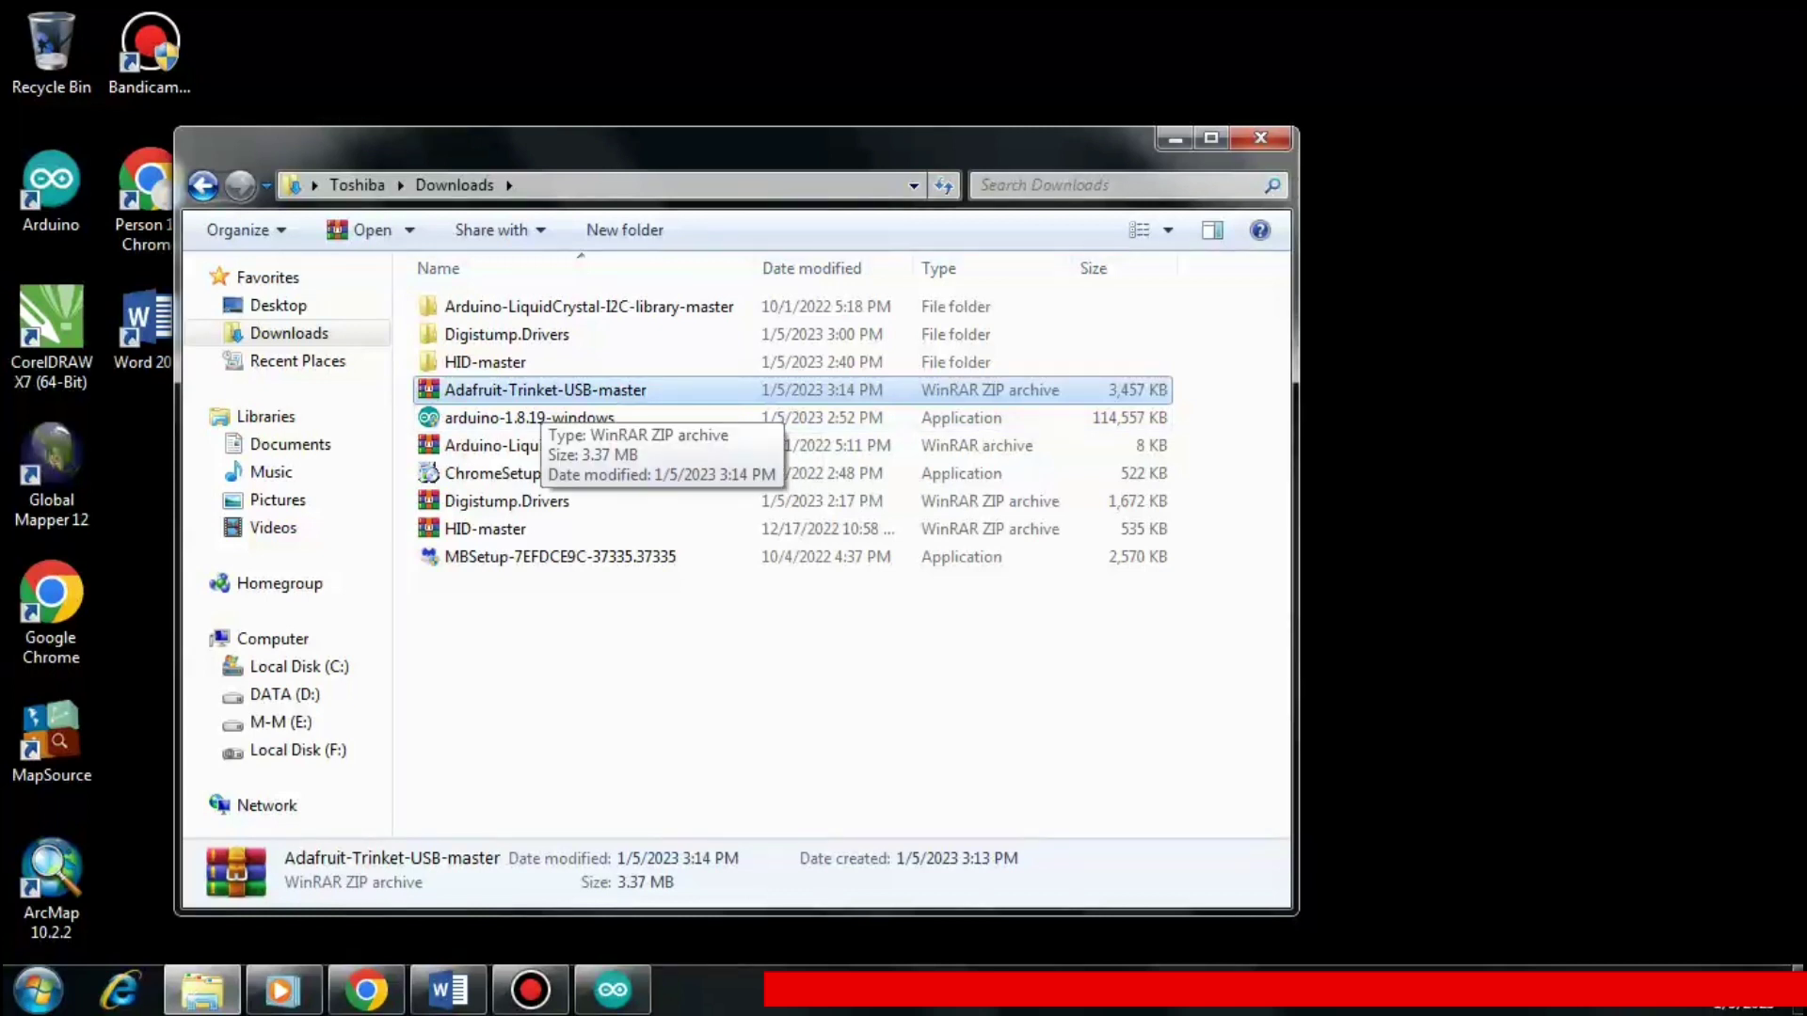
right_click(548, 387)
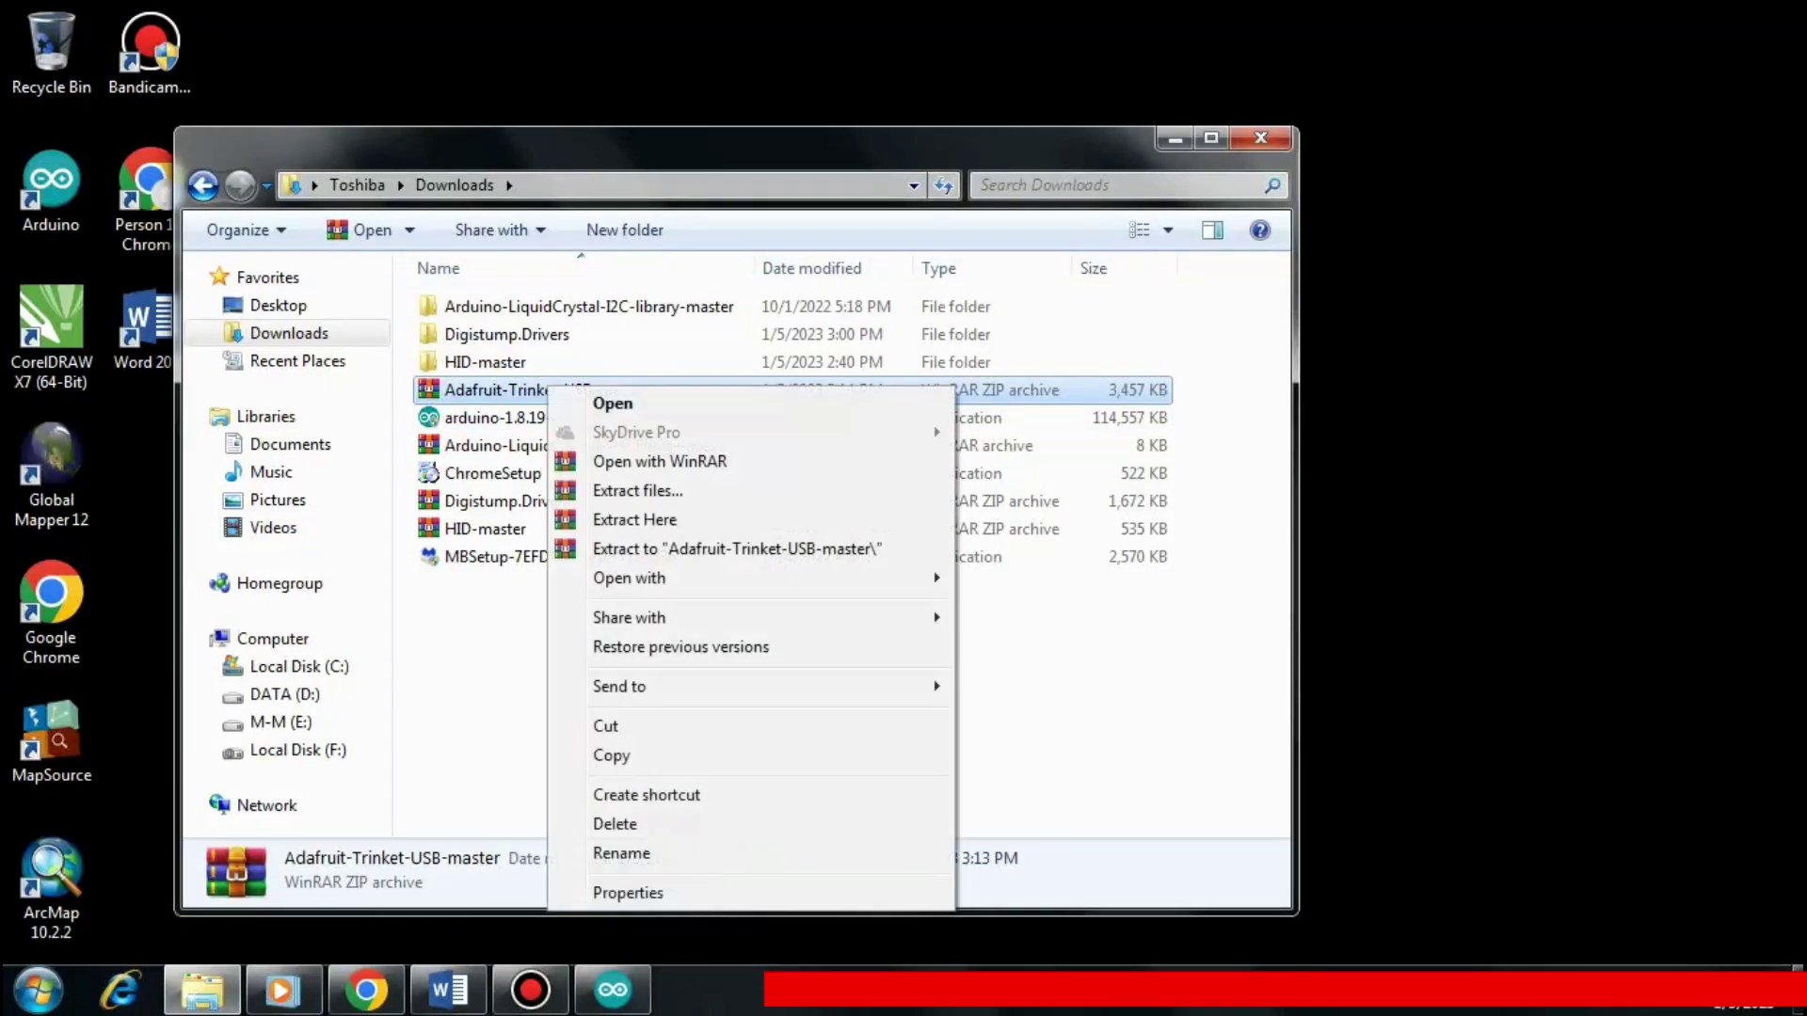
click(737, 548)
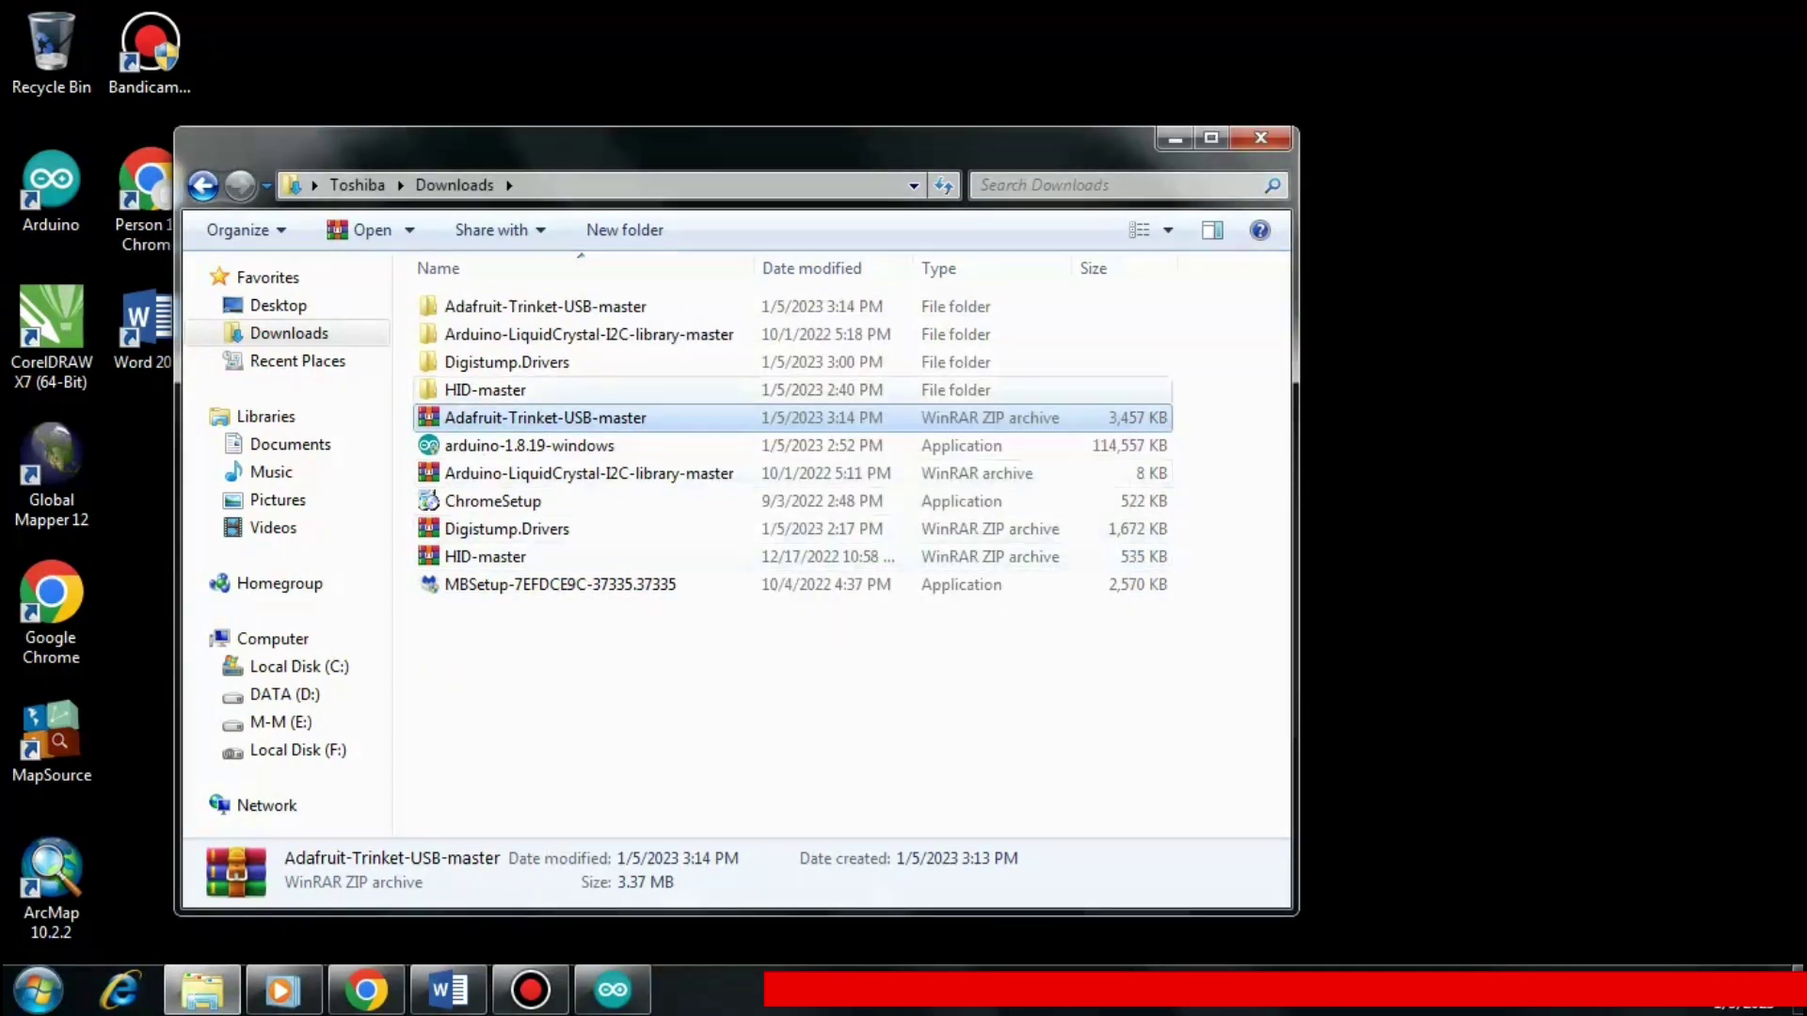
Copy the TrinketHidCombo folder from inside the extracted Adafruit-Trinket-USB-master folder
double_click(546, 307)
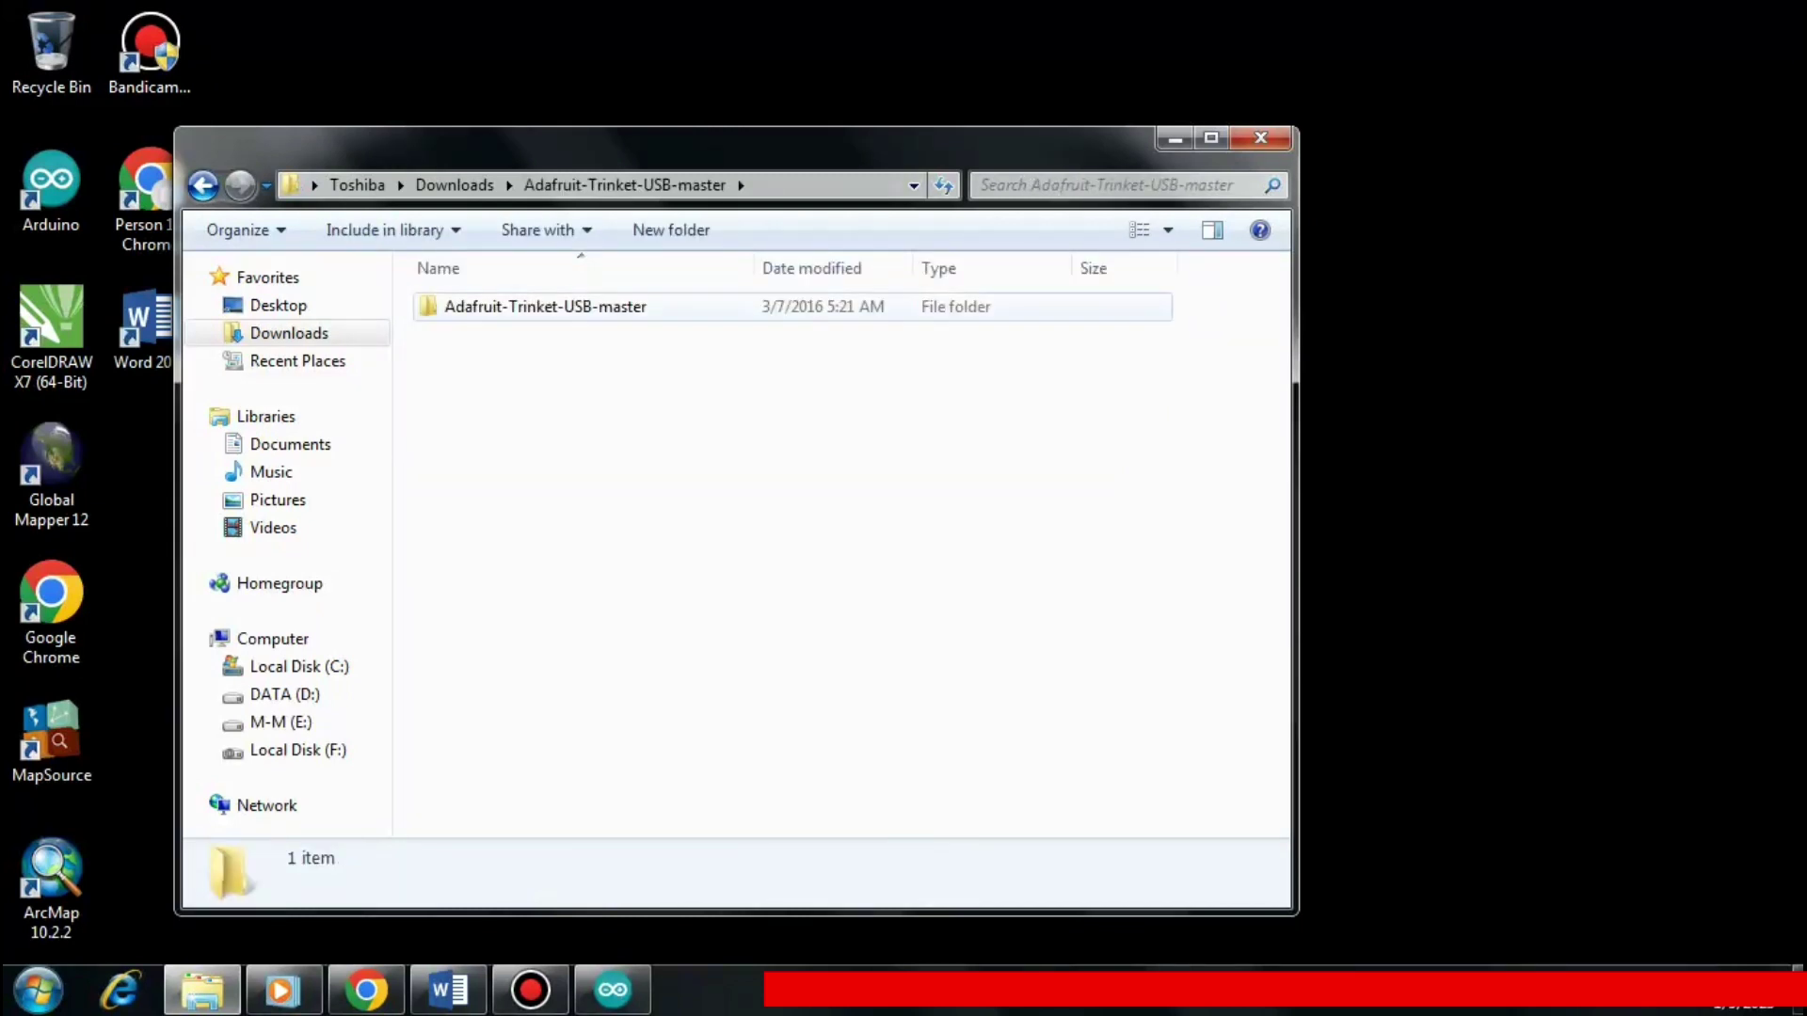
click(545, 306)
double_click(546, 307)
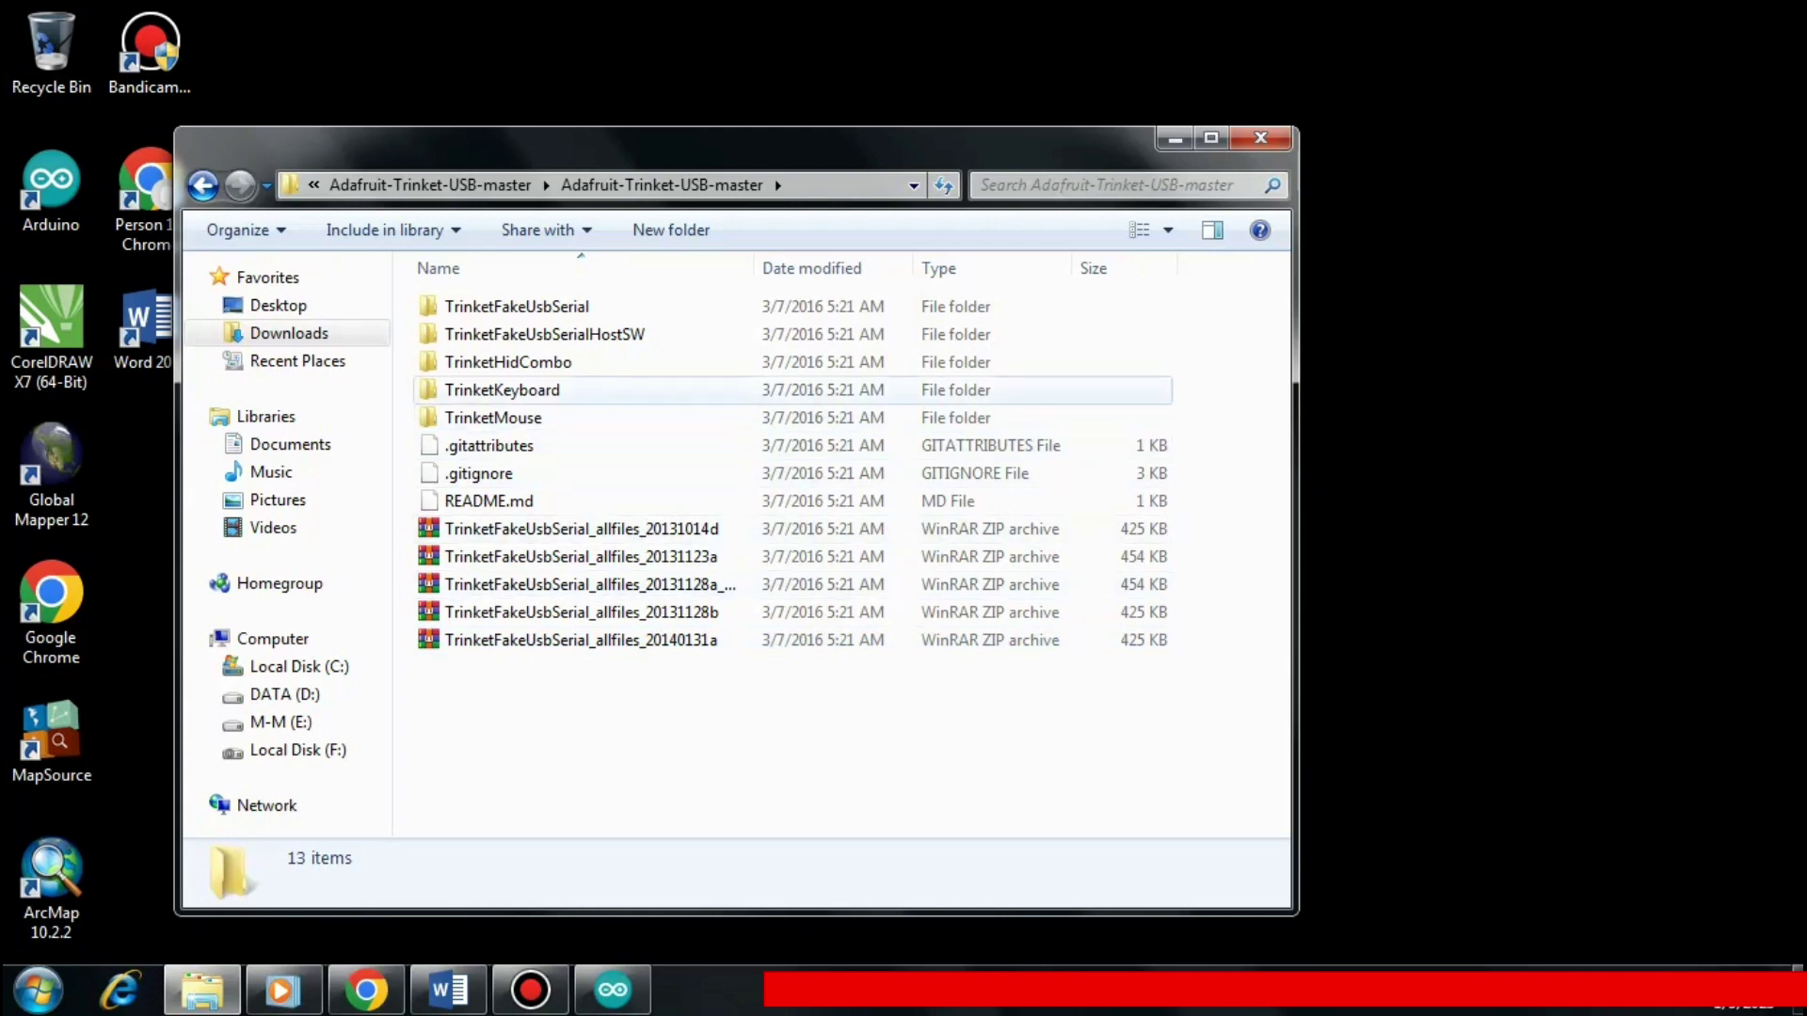
click(524, 363)
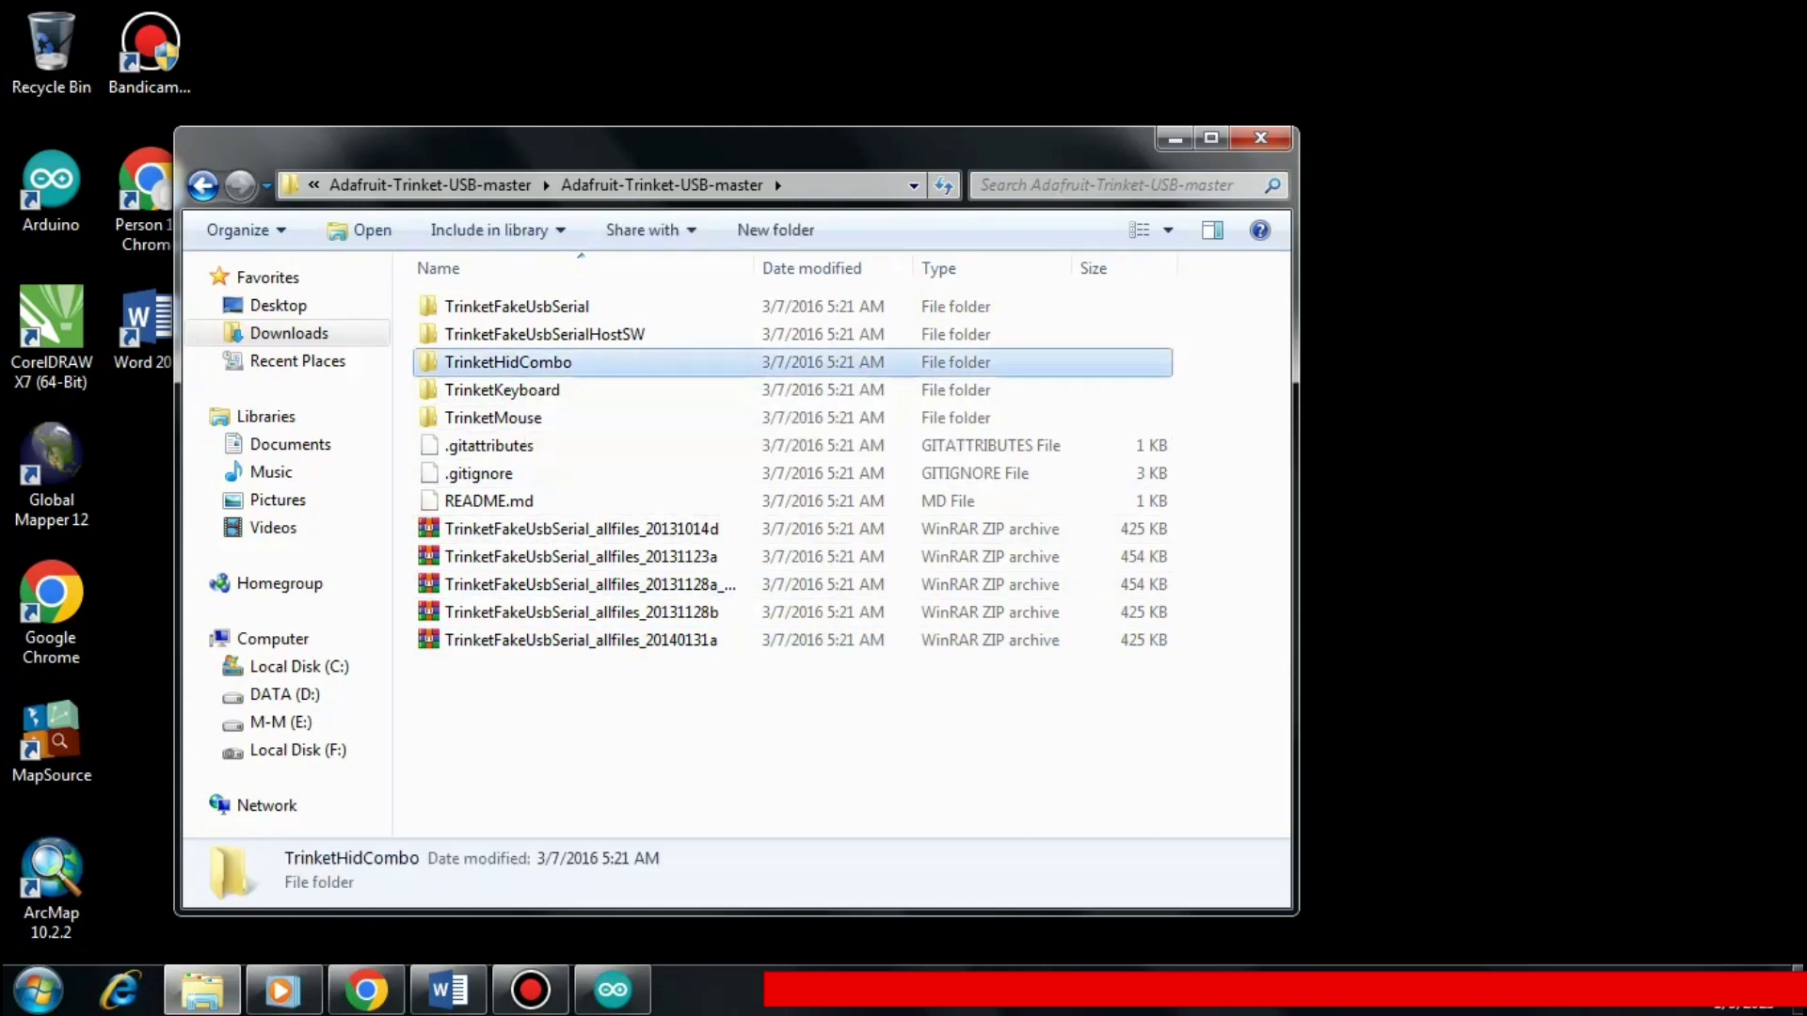
right_click(525, 367)
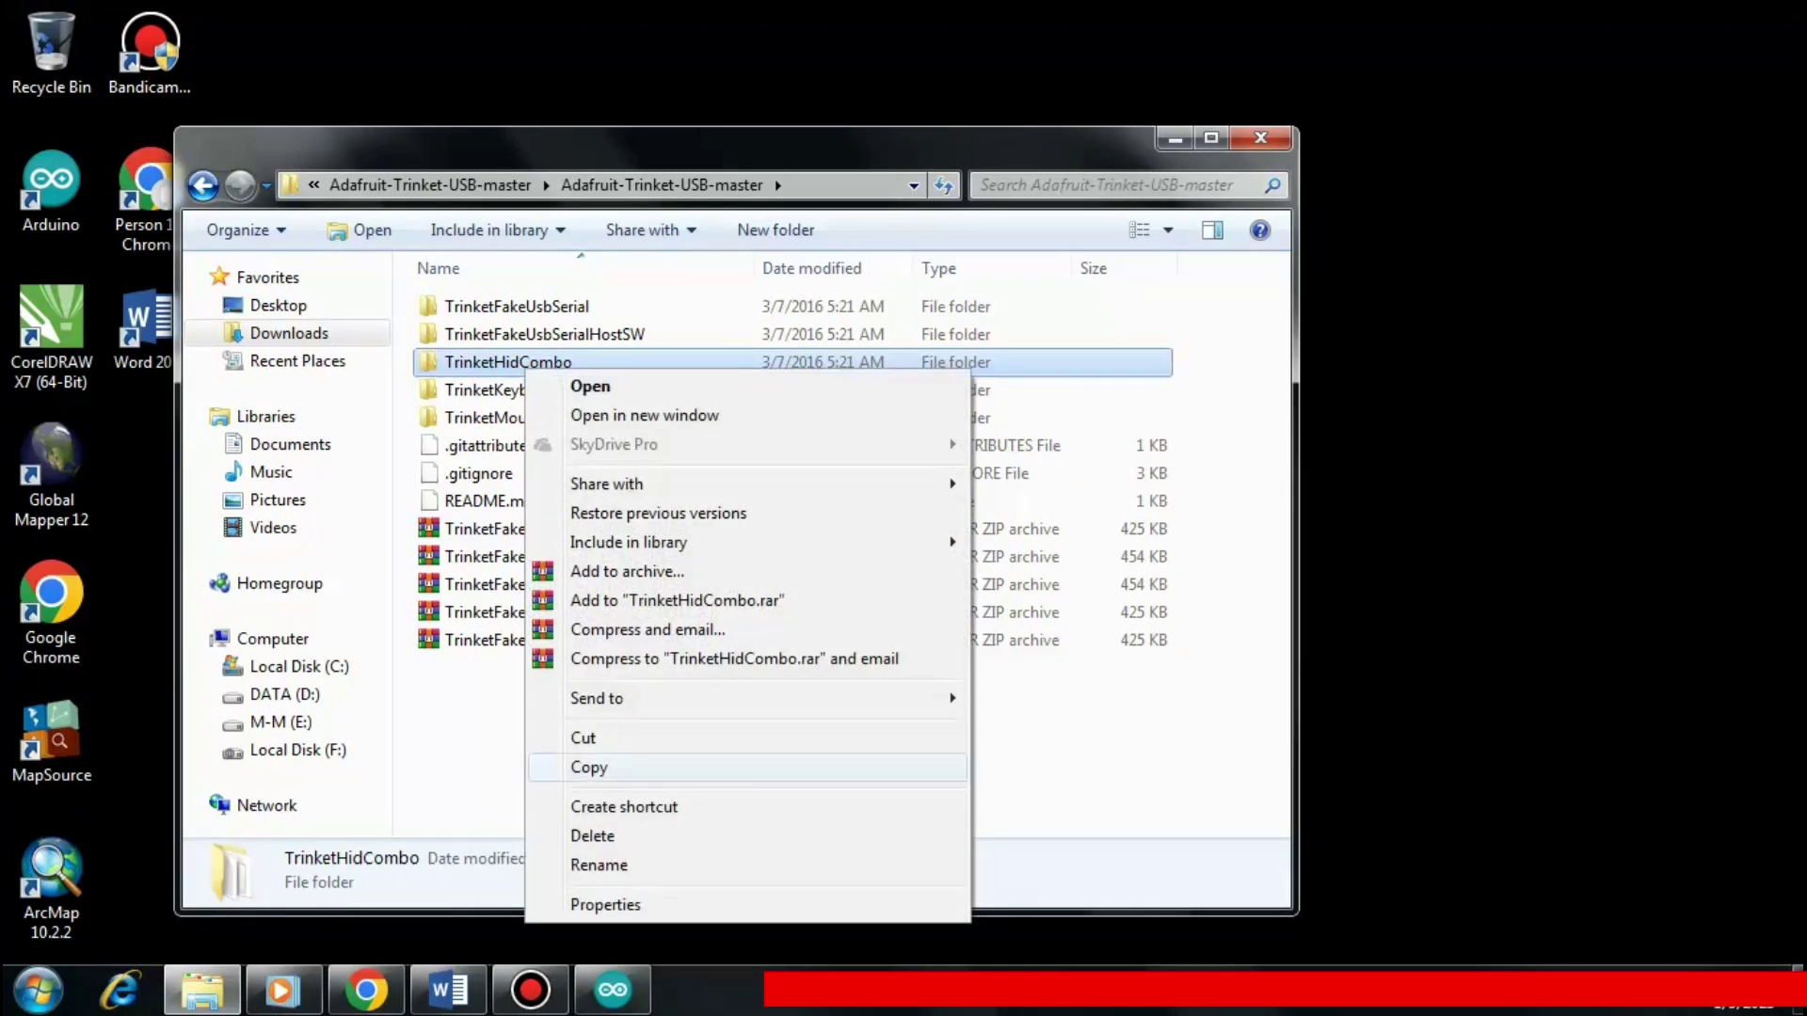
click(589, 767)
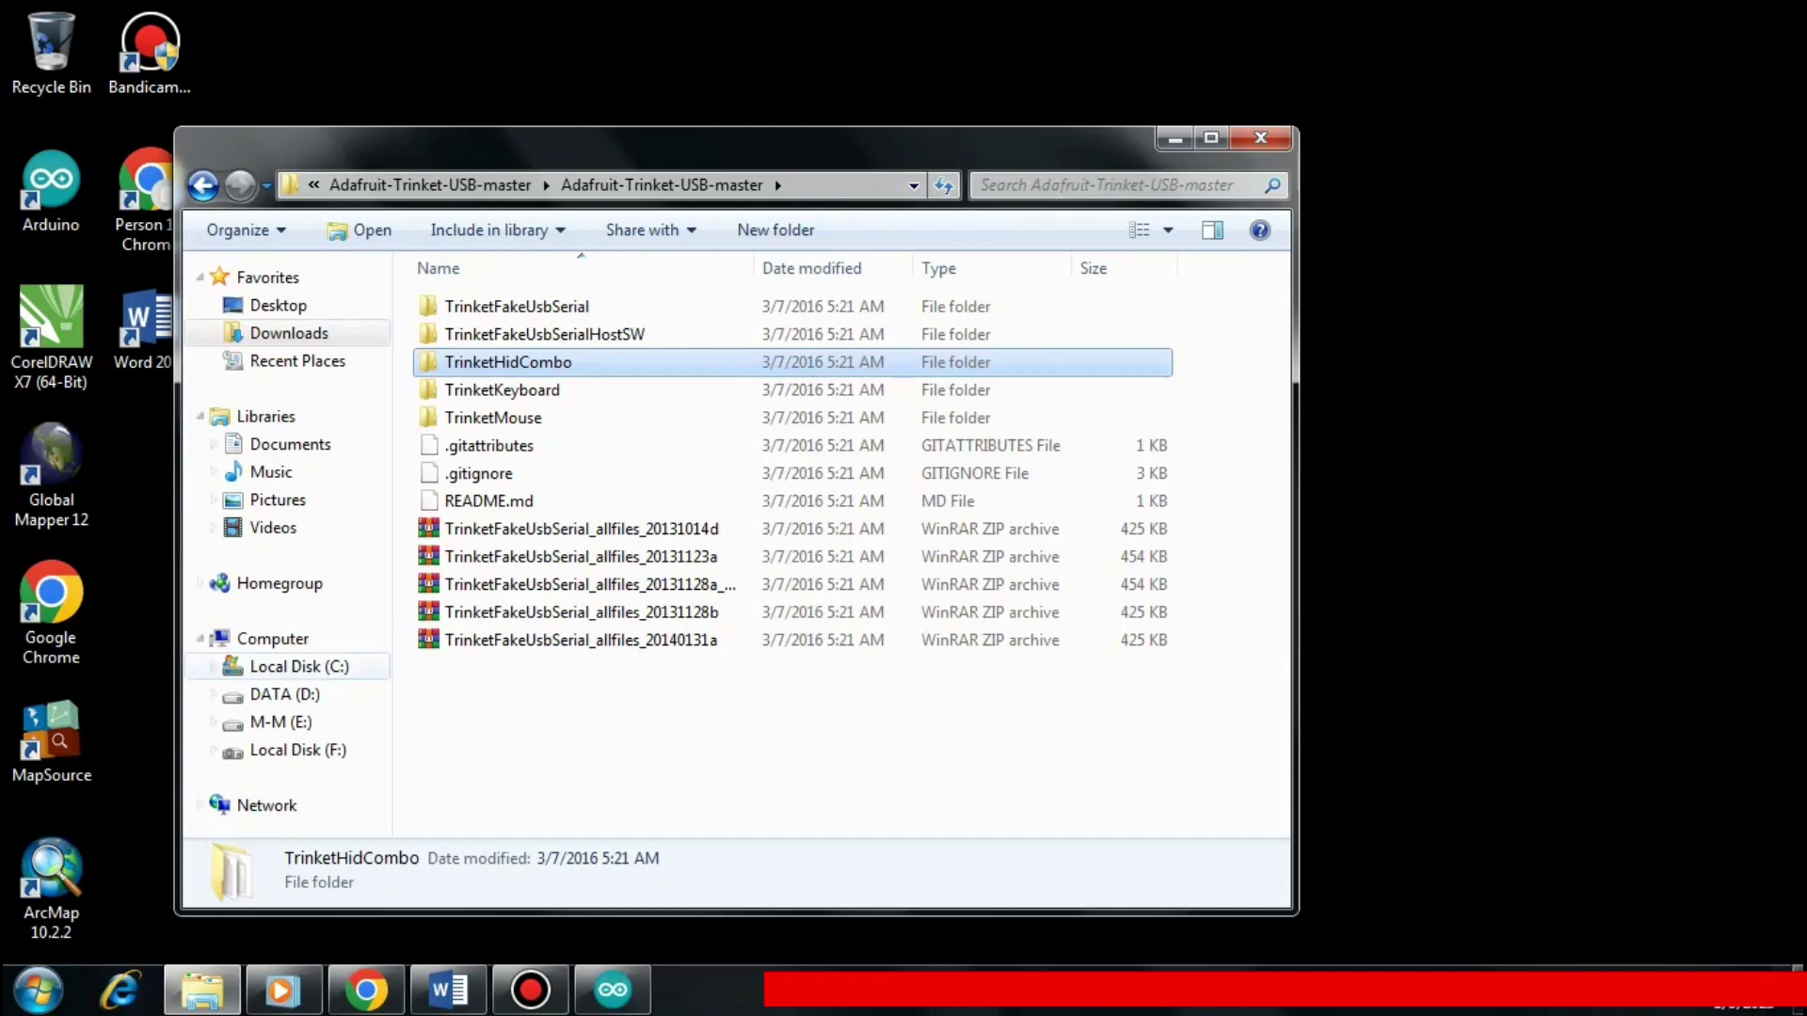
Open the Arduino libraries folder under Program Files (x86) on Local Disk (C:) in a maximized window
click(299, 666)
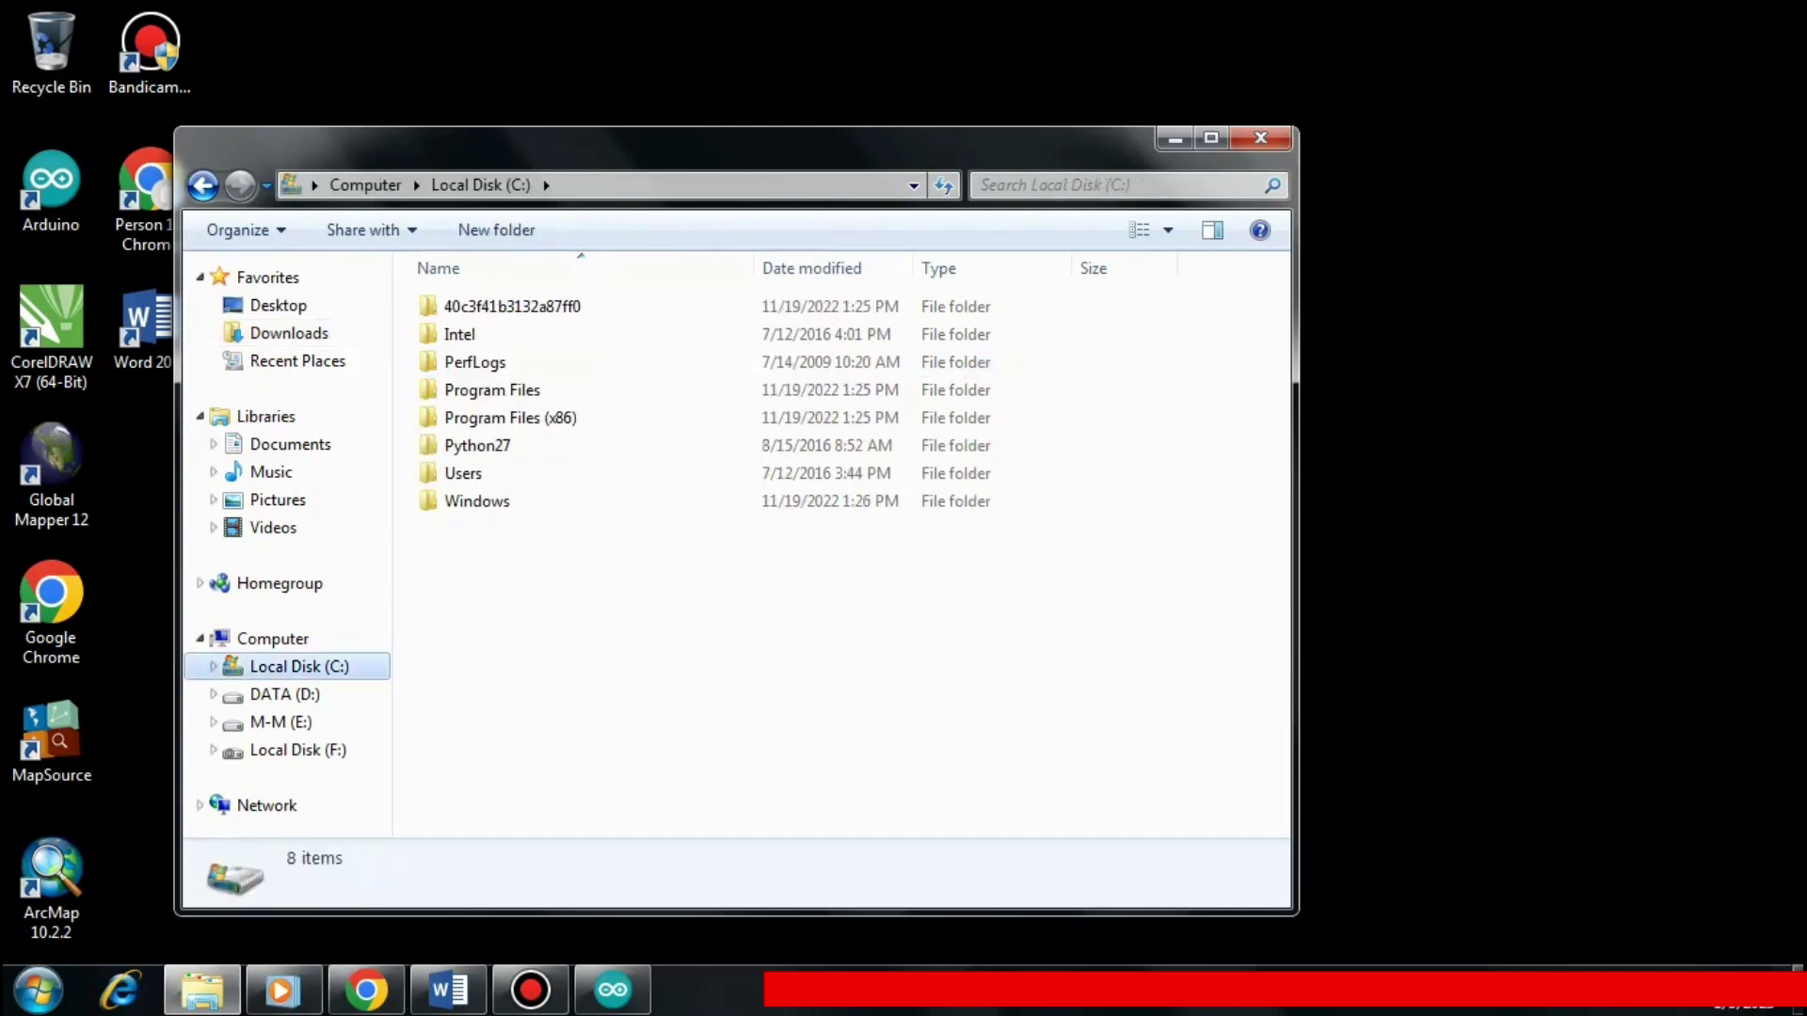
click(510, 418)
double_click(510, 417)
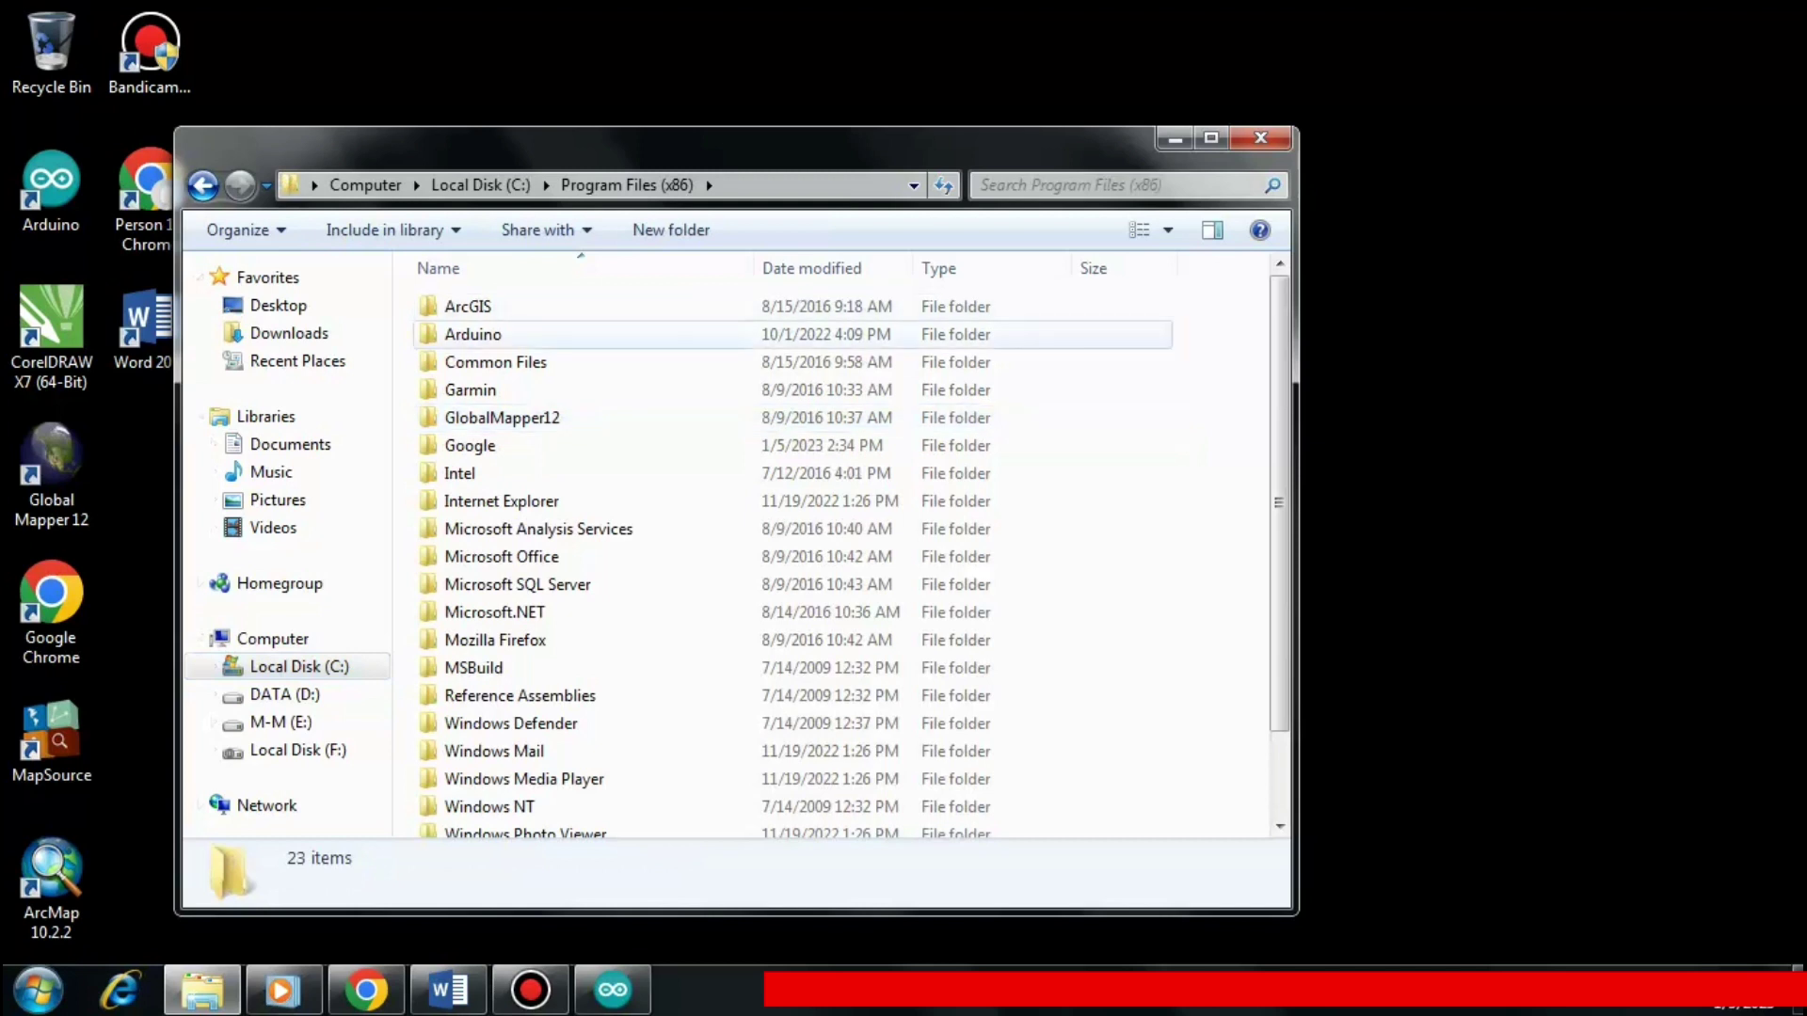
double_click(470, 334)
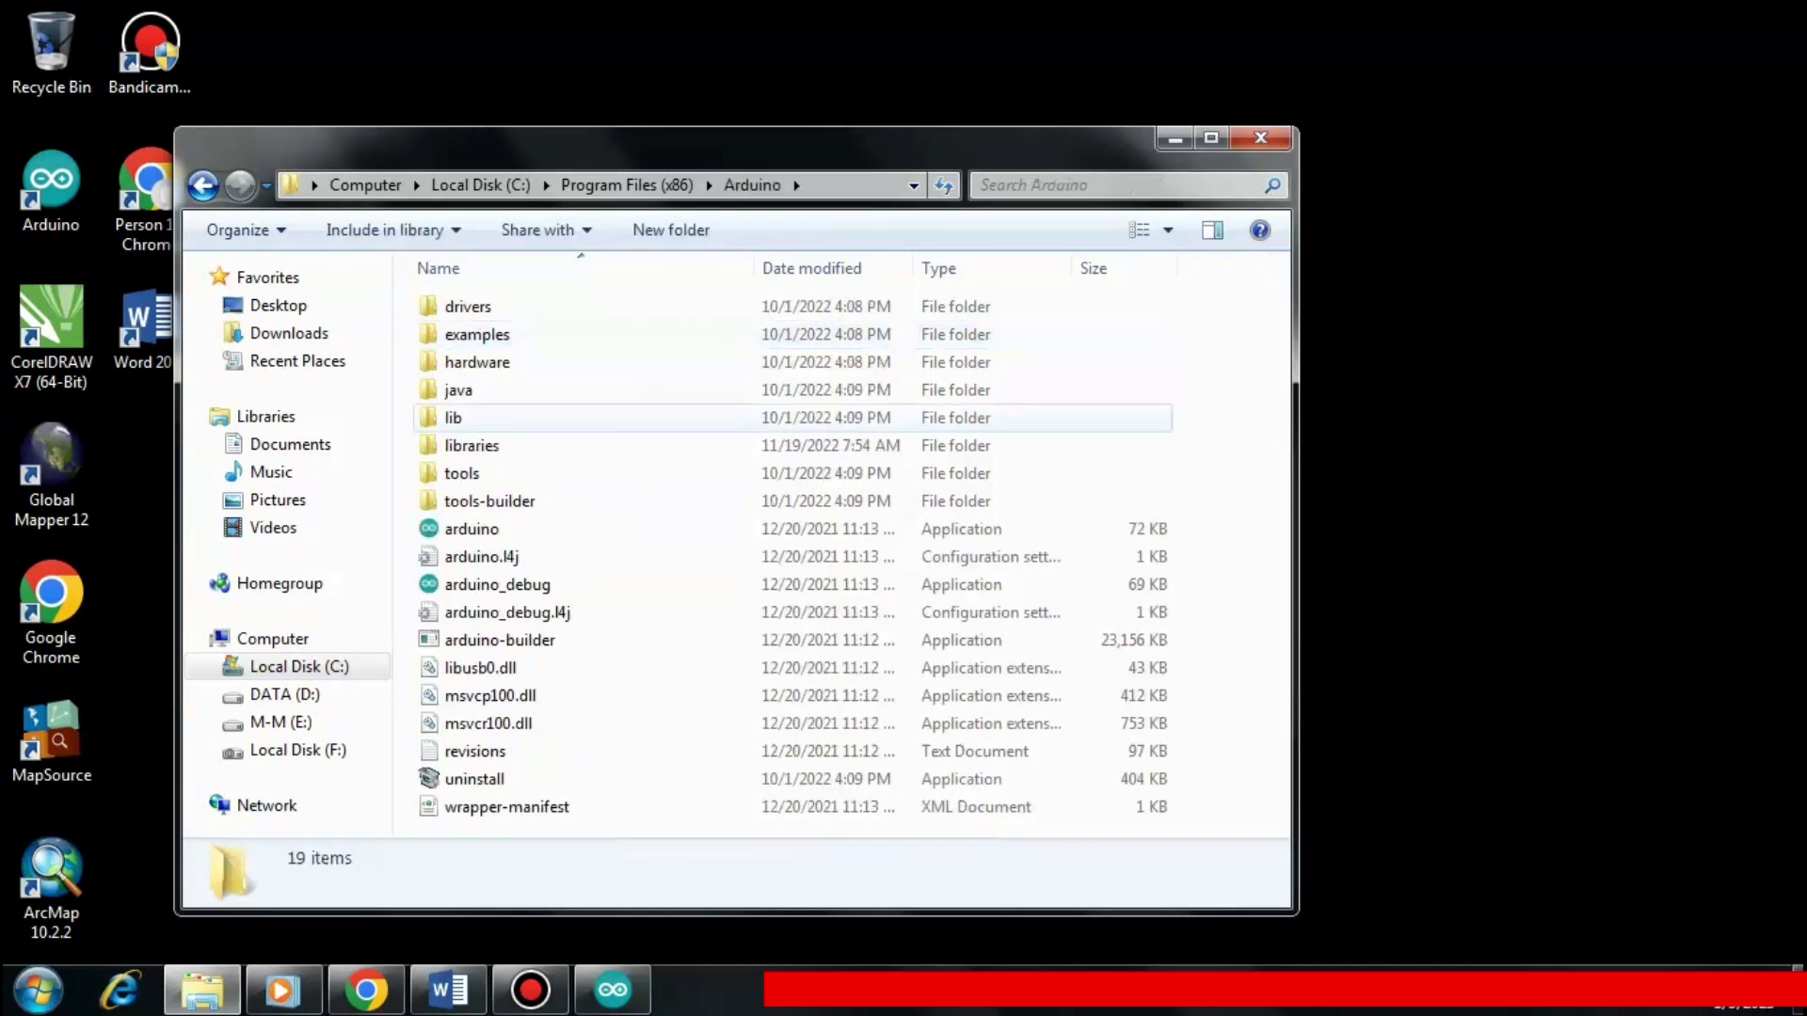
double_click(480, 446)
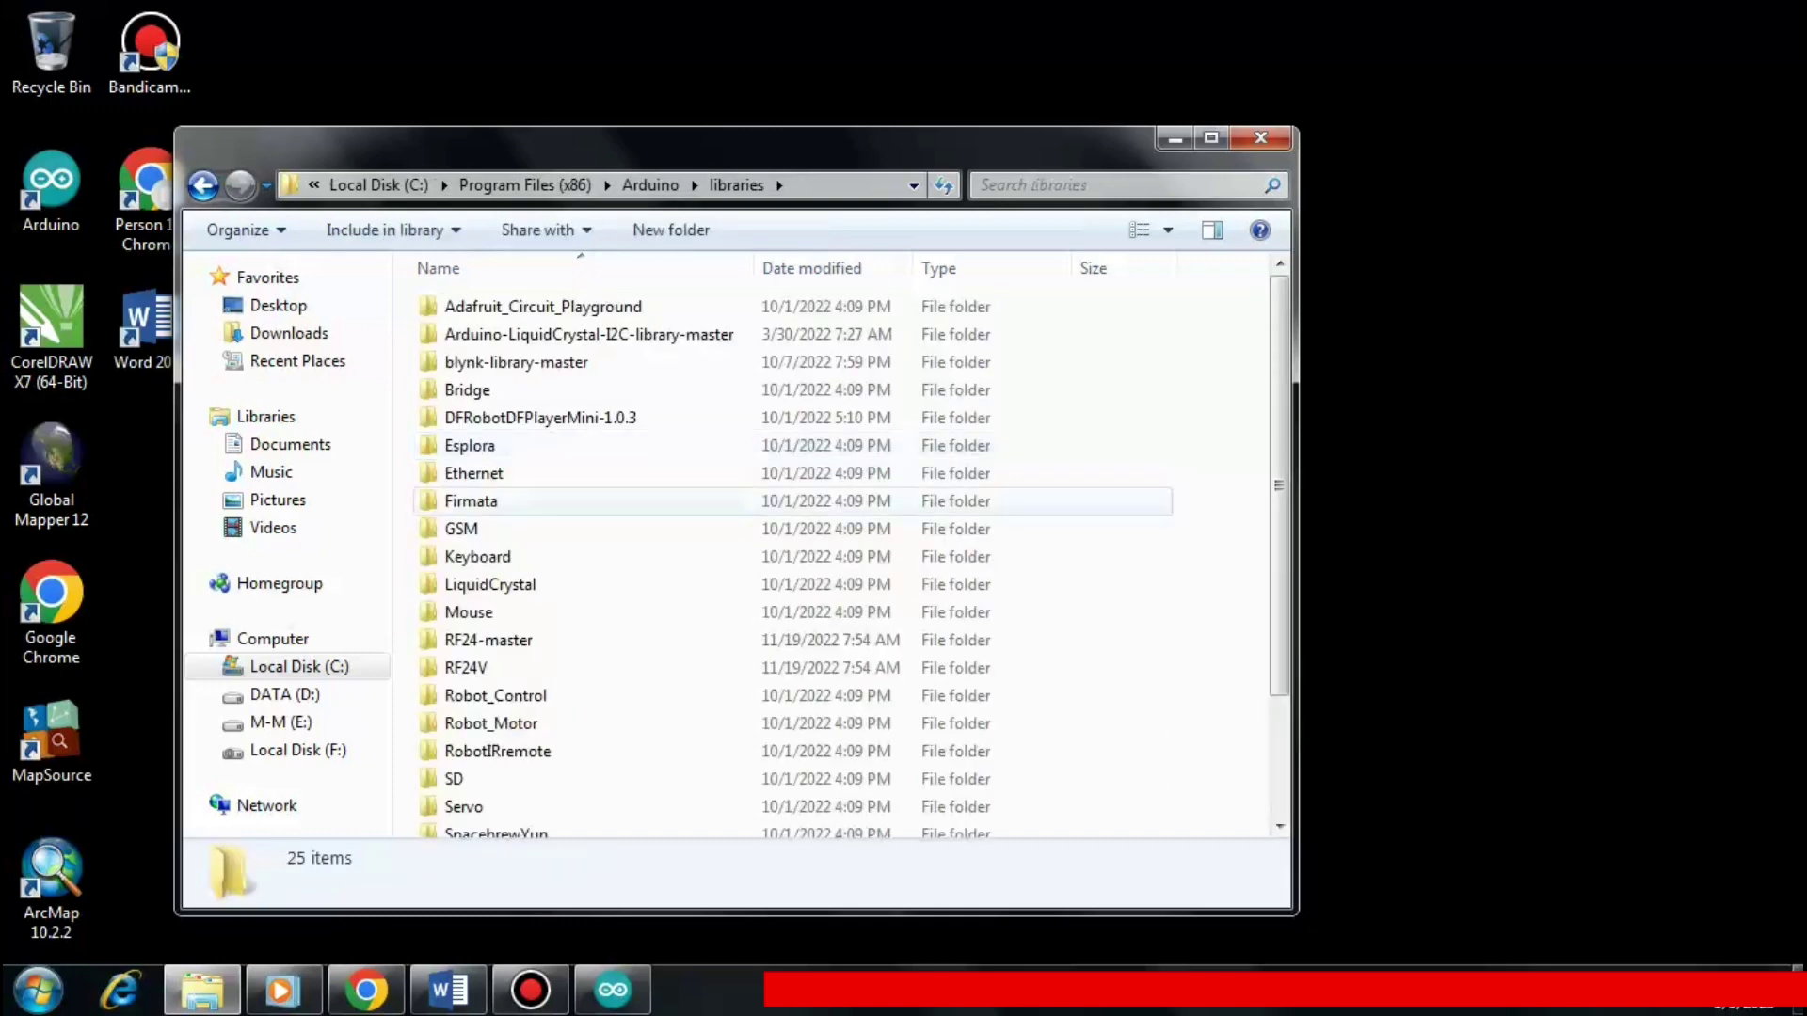
click(1211, 137)
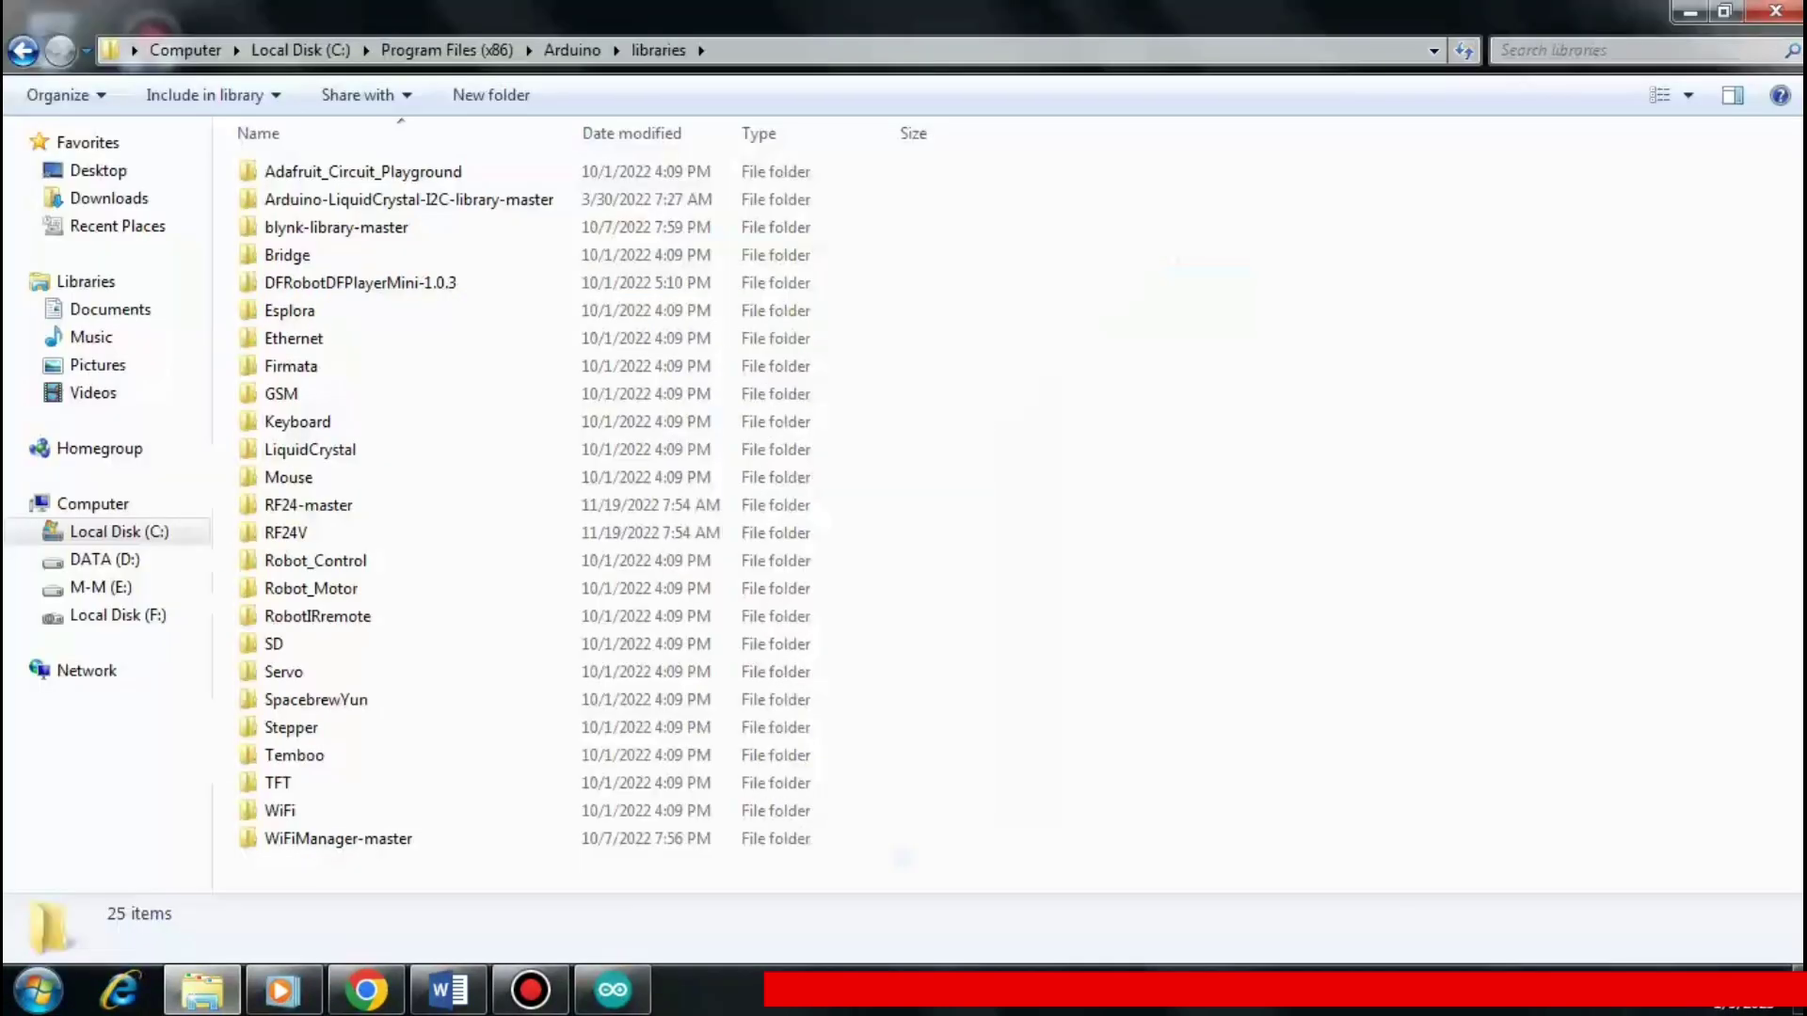
Paste the TrinketHidCombo folder into the Arduino libraries folder, granting administrator permission for the copy
right_click(1441, 258)
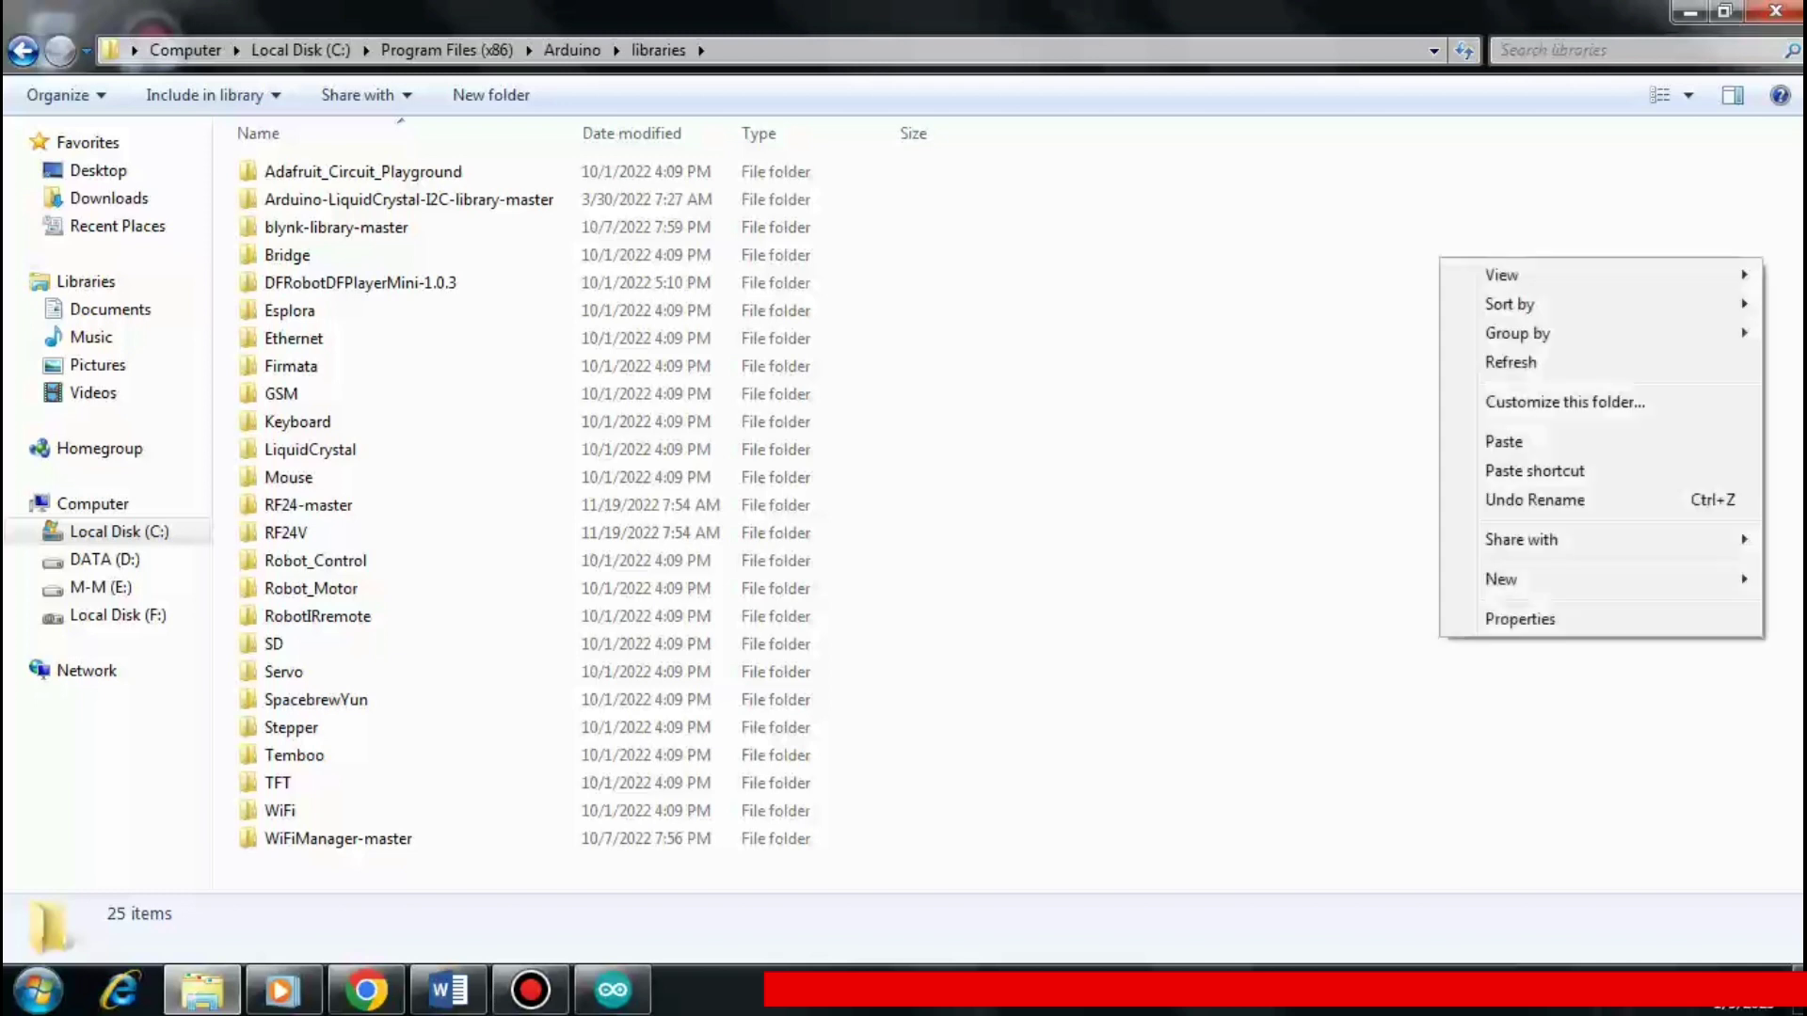
click(1504, 442)
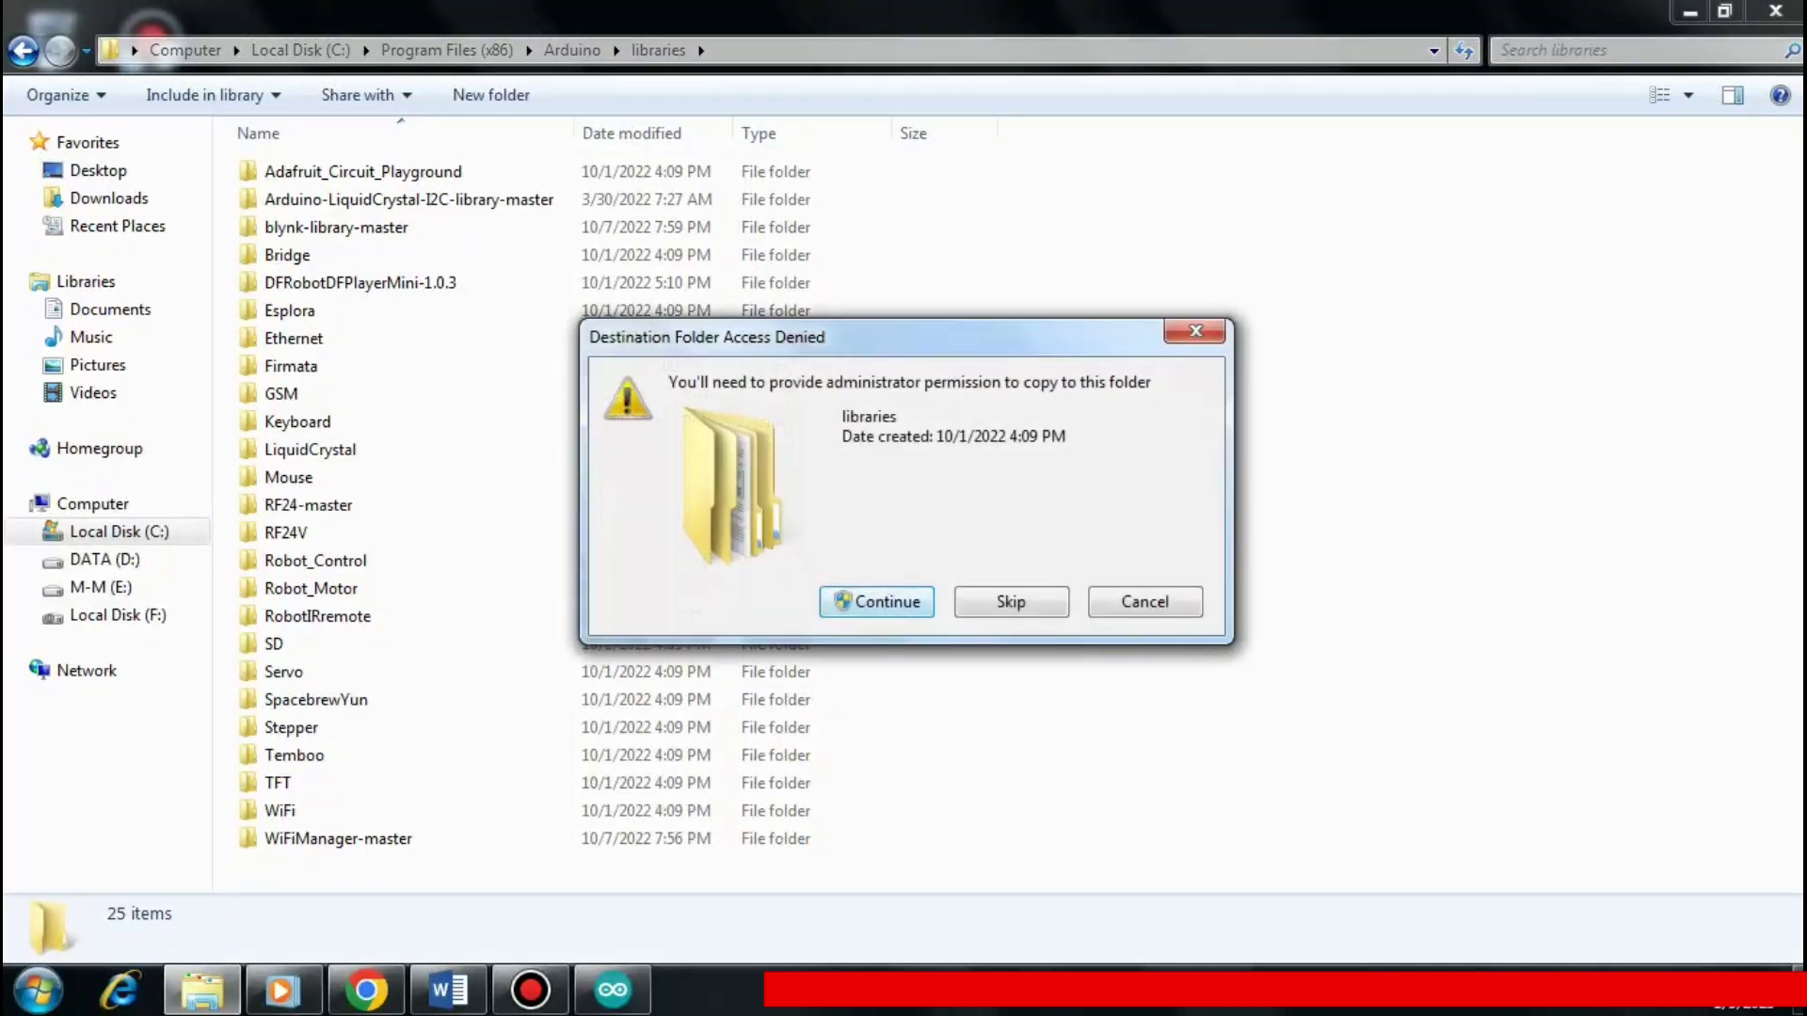
key(Return)
key(ctrl+v)
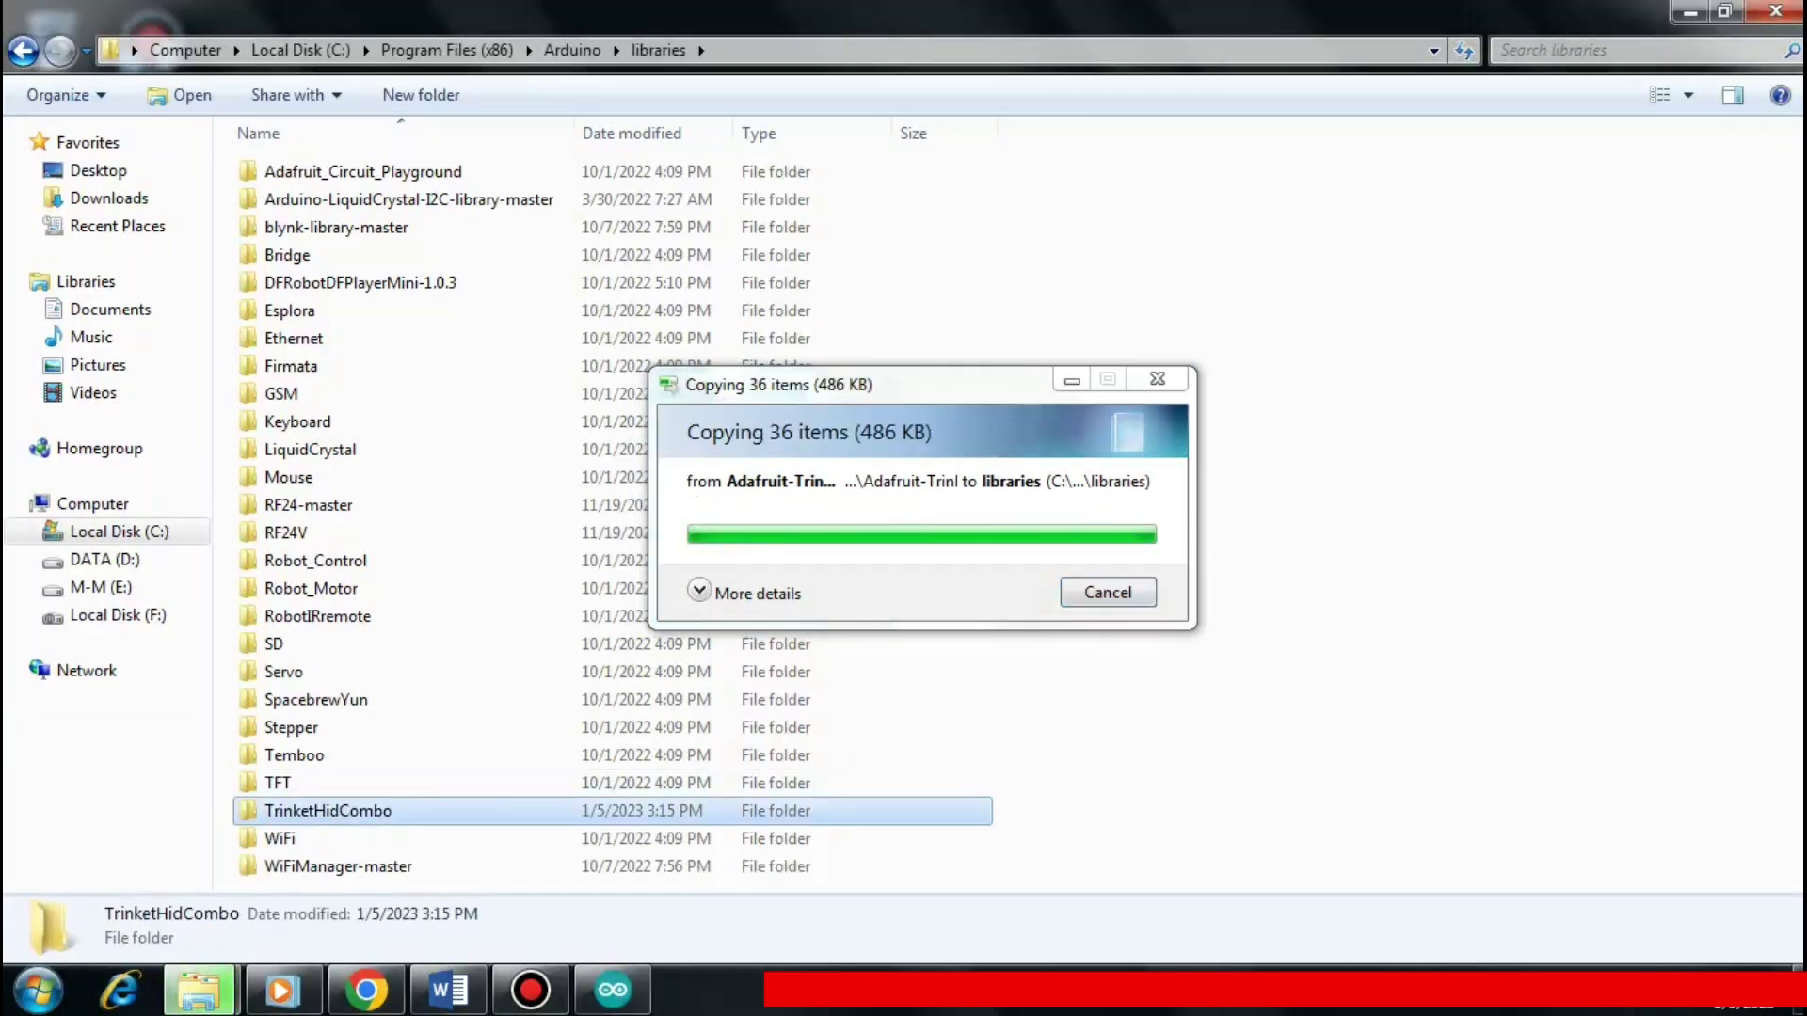
Review step 5 of the Word guide about creating the presentation program
click(448, 990)
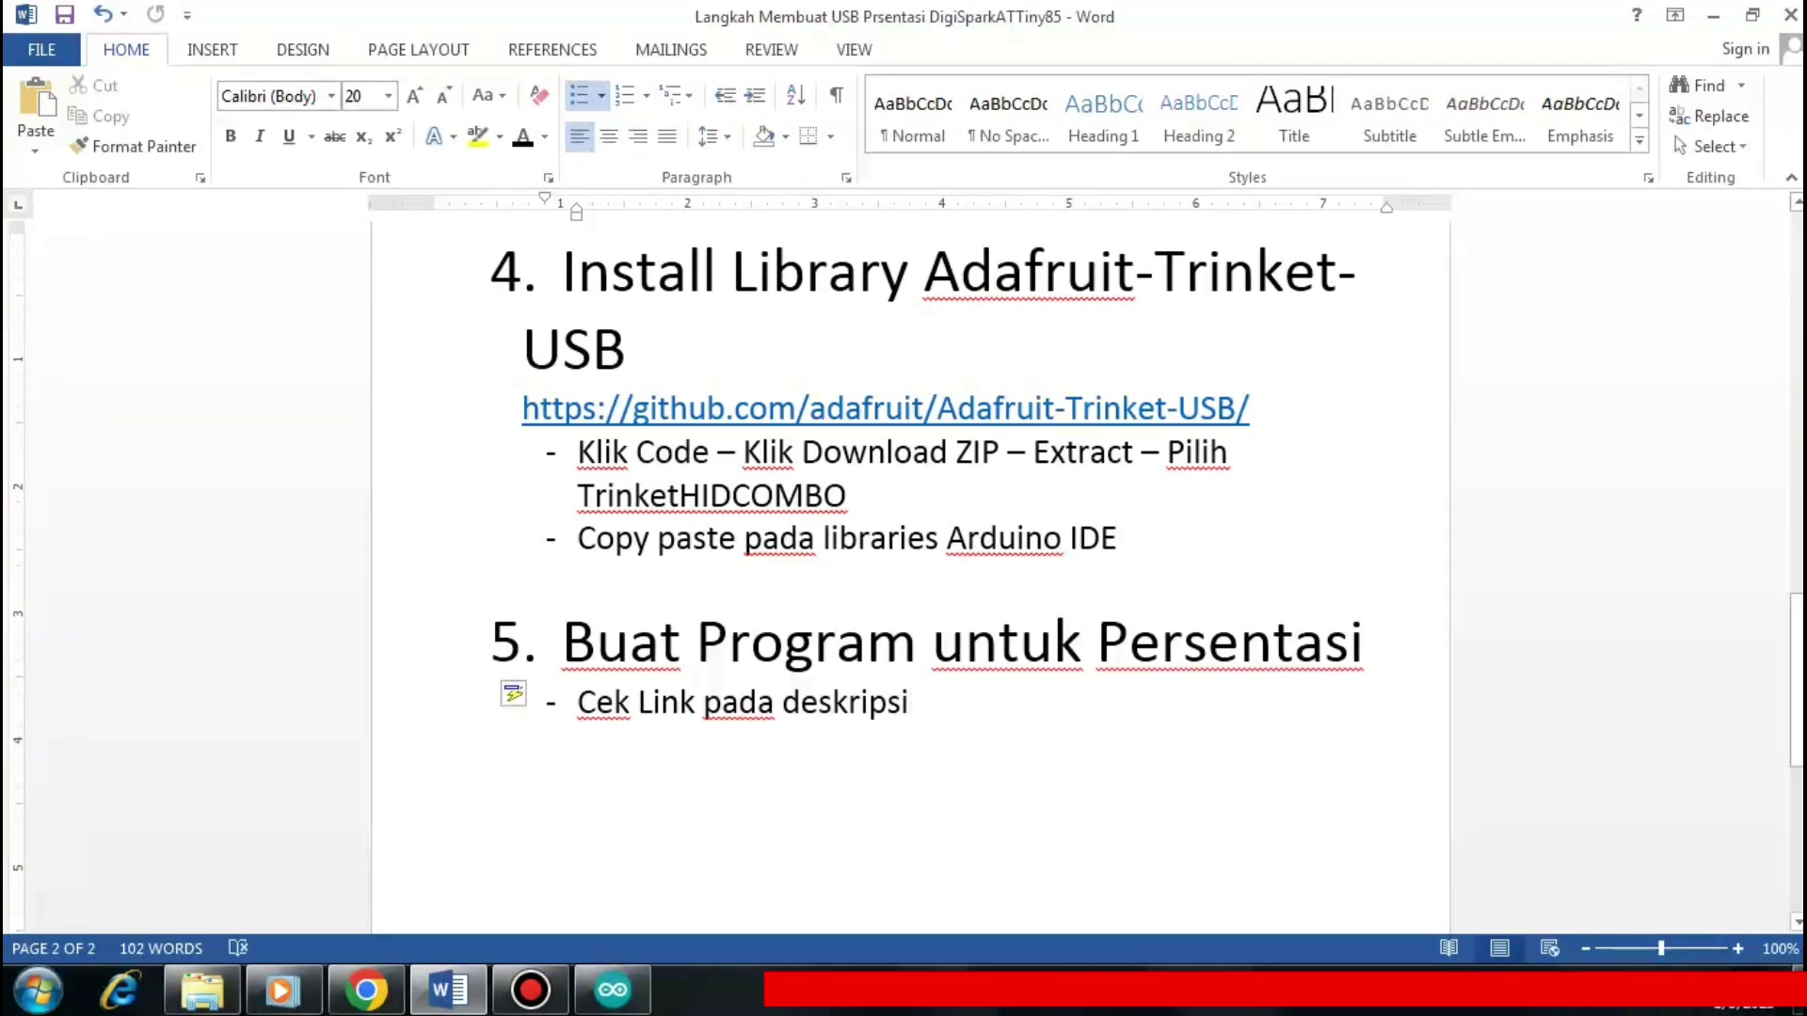
drag(910, 703, 576, 703)
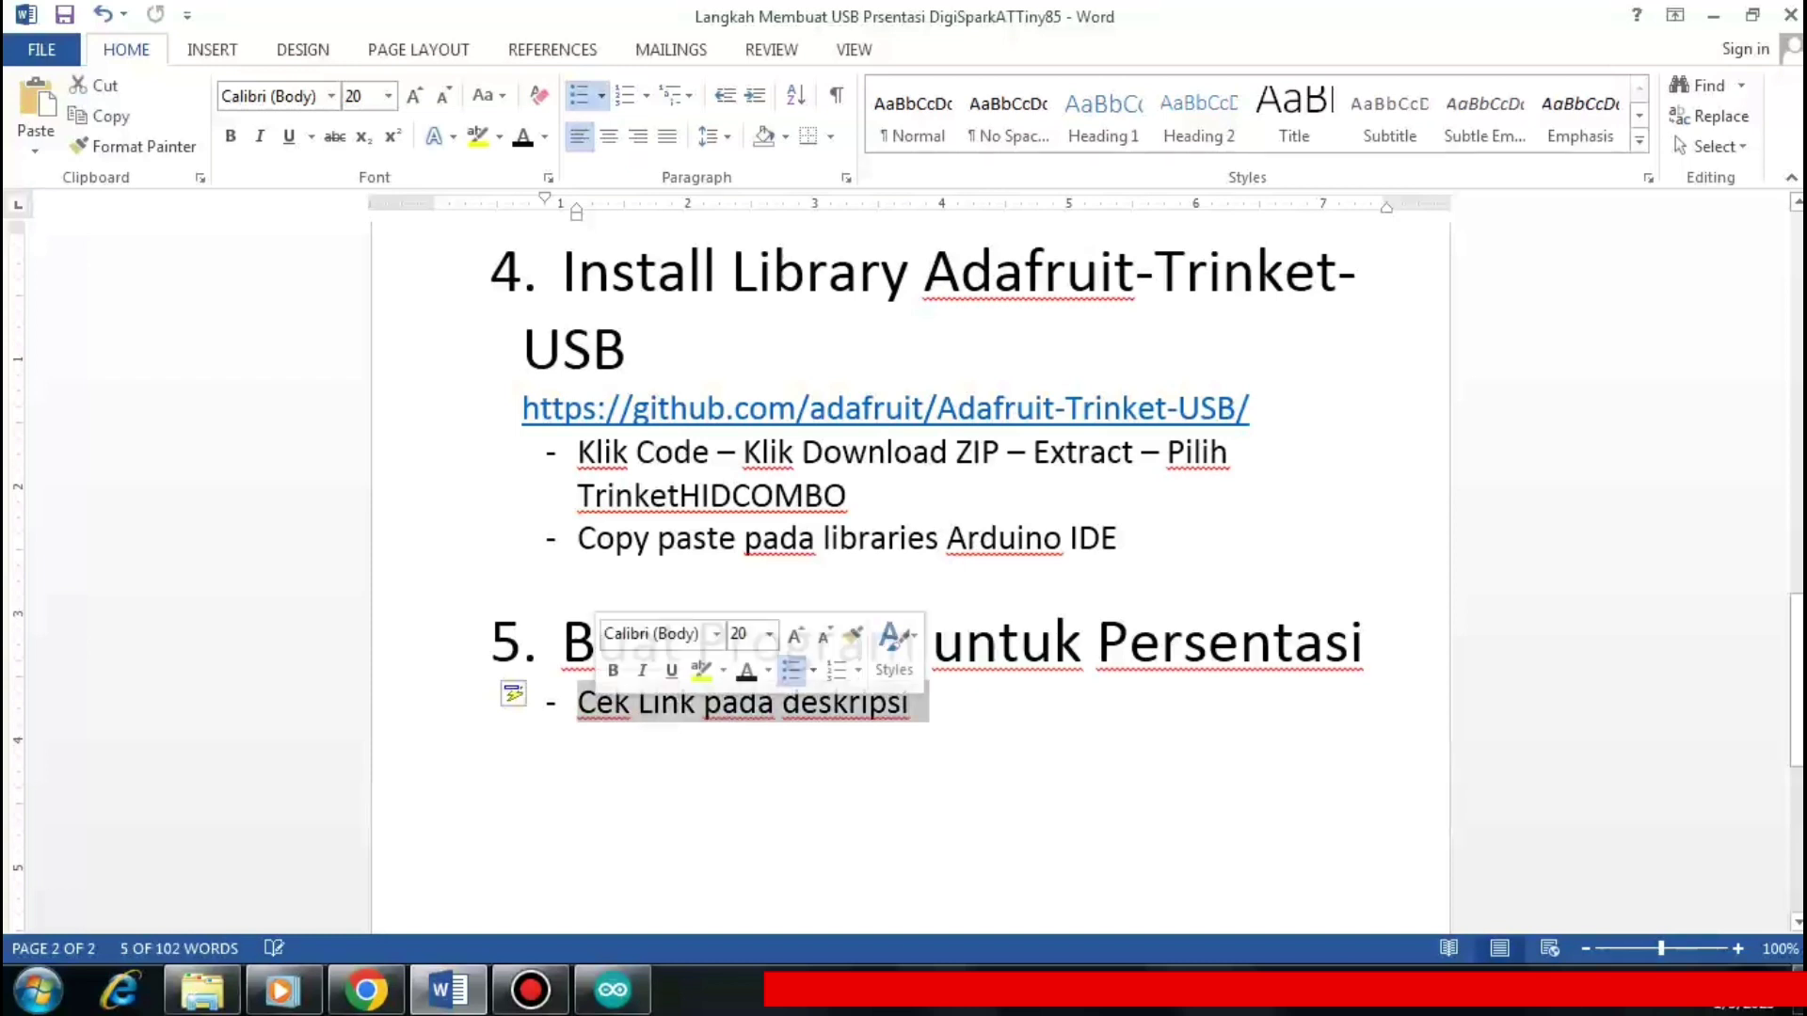
click(913, 704)
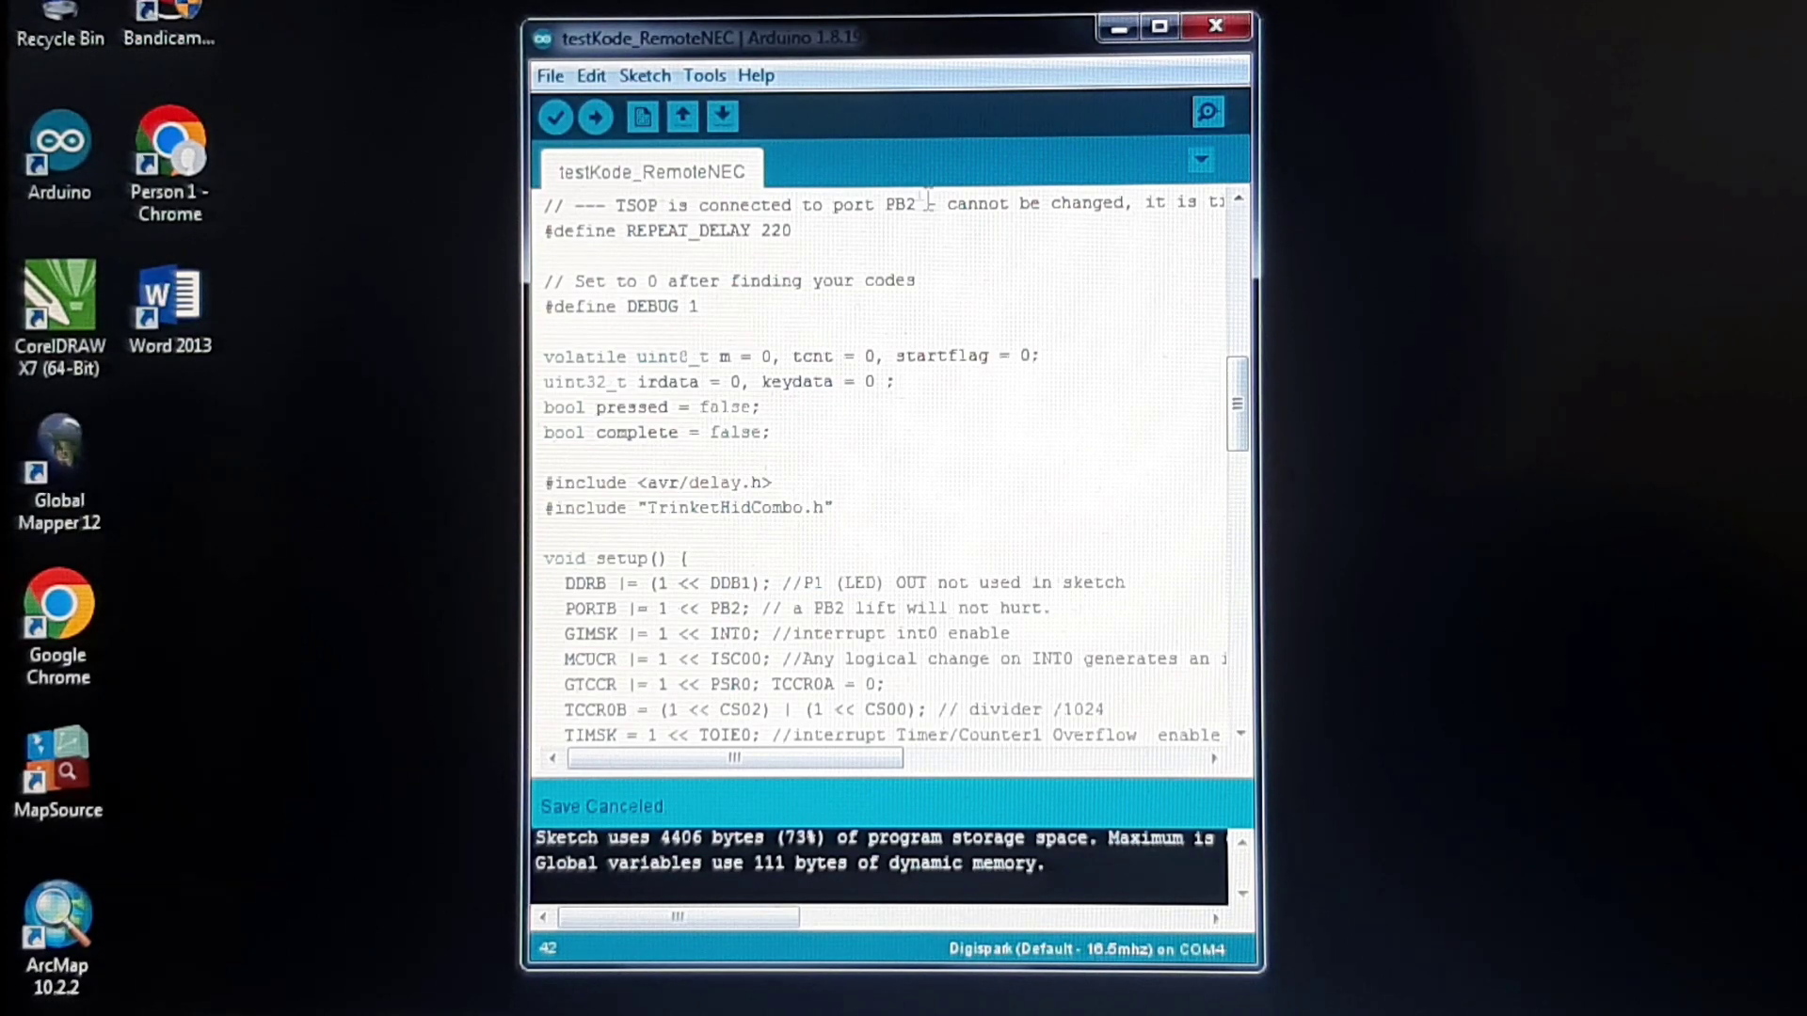
Select Digispark (Default - 16.5mhz) from the Digistump AVR Boards as the board for the testKode_RemoteNEC sketch
click(705, 76)
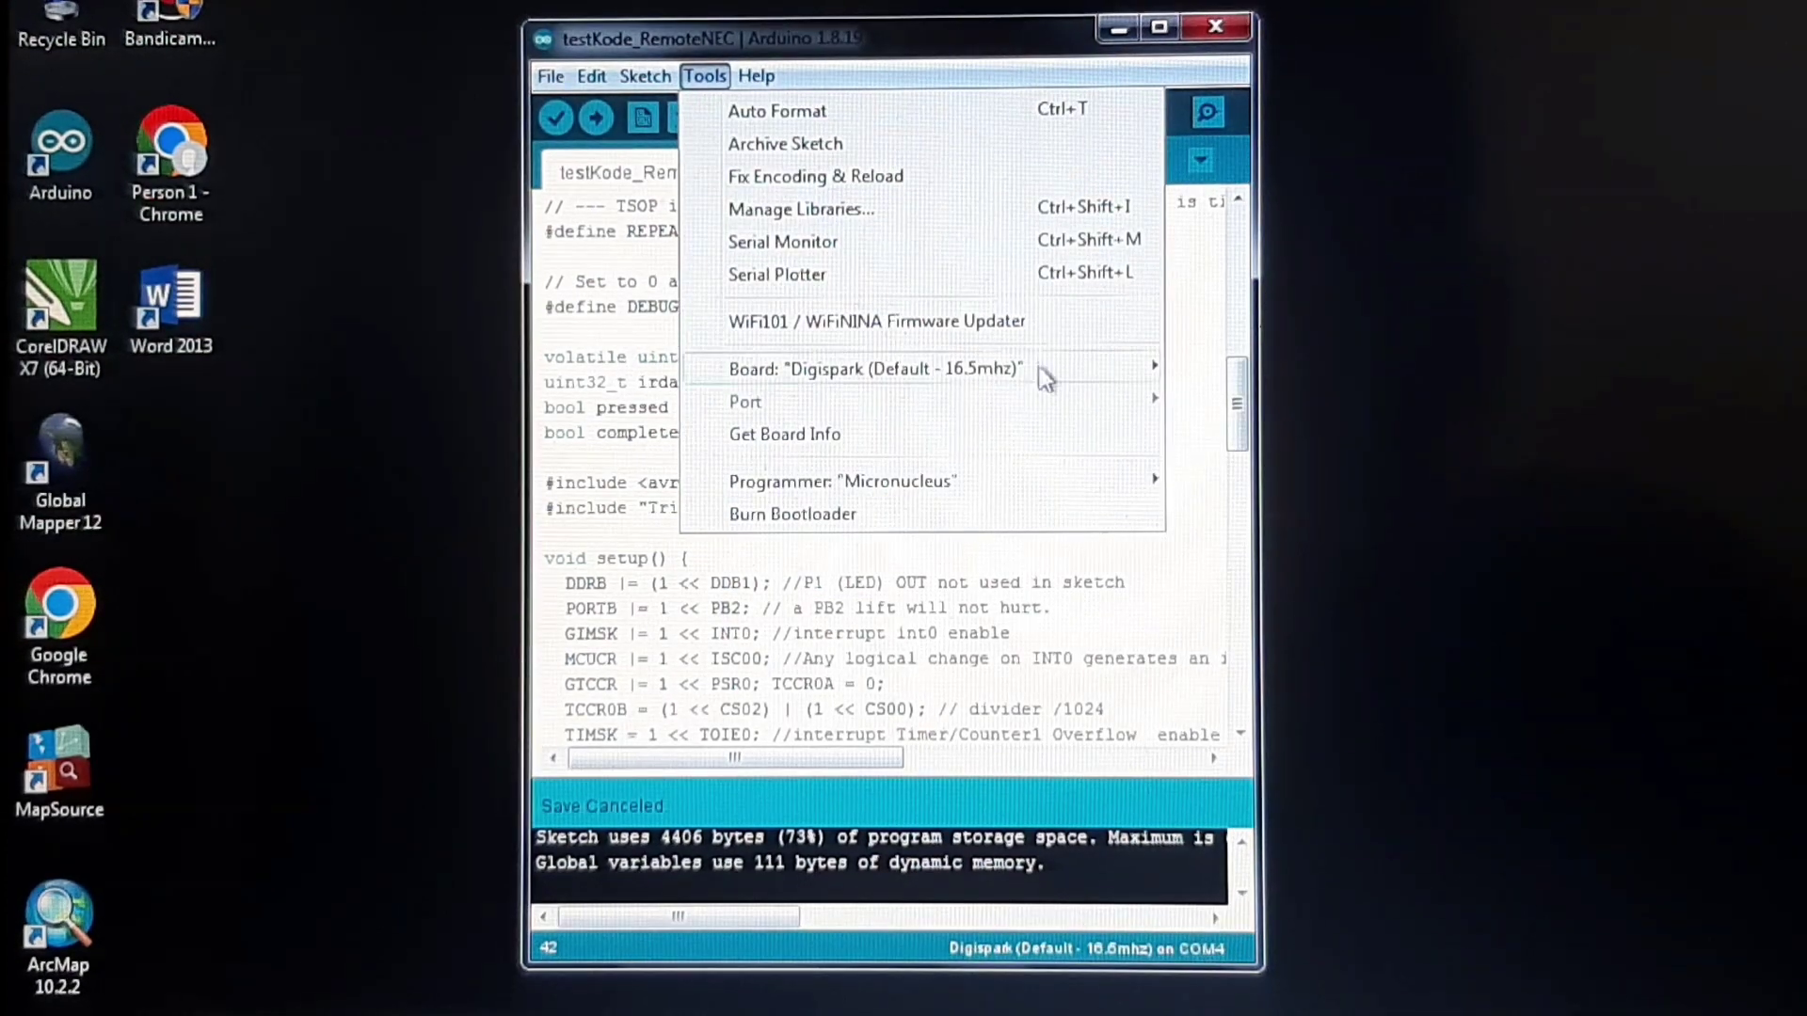
mouse_move(1072, 372)
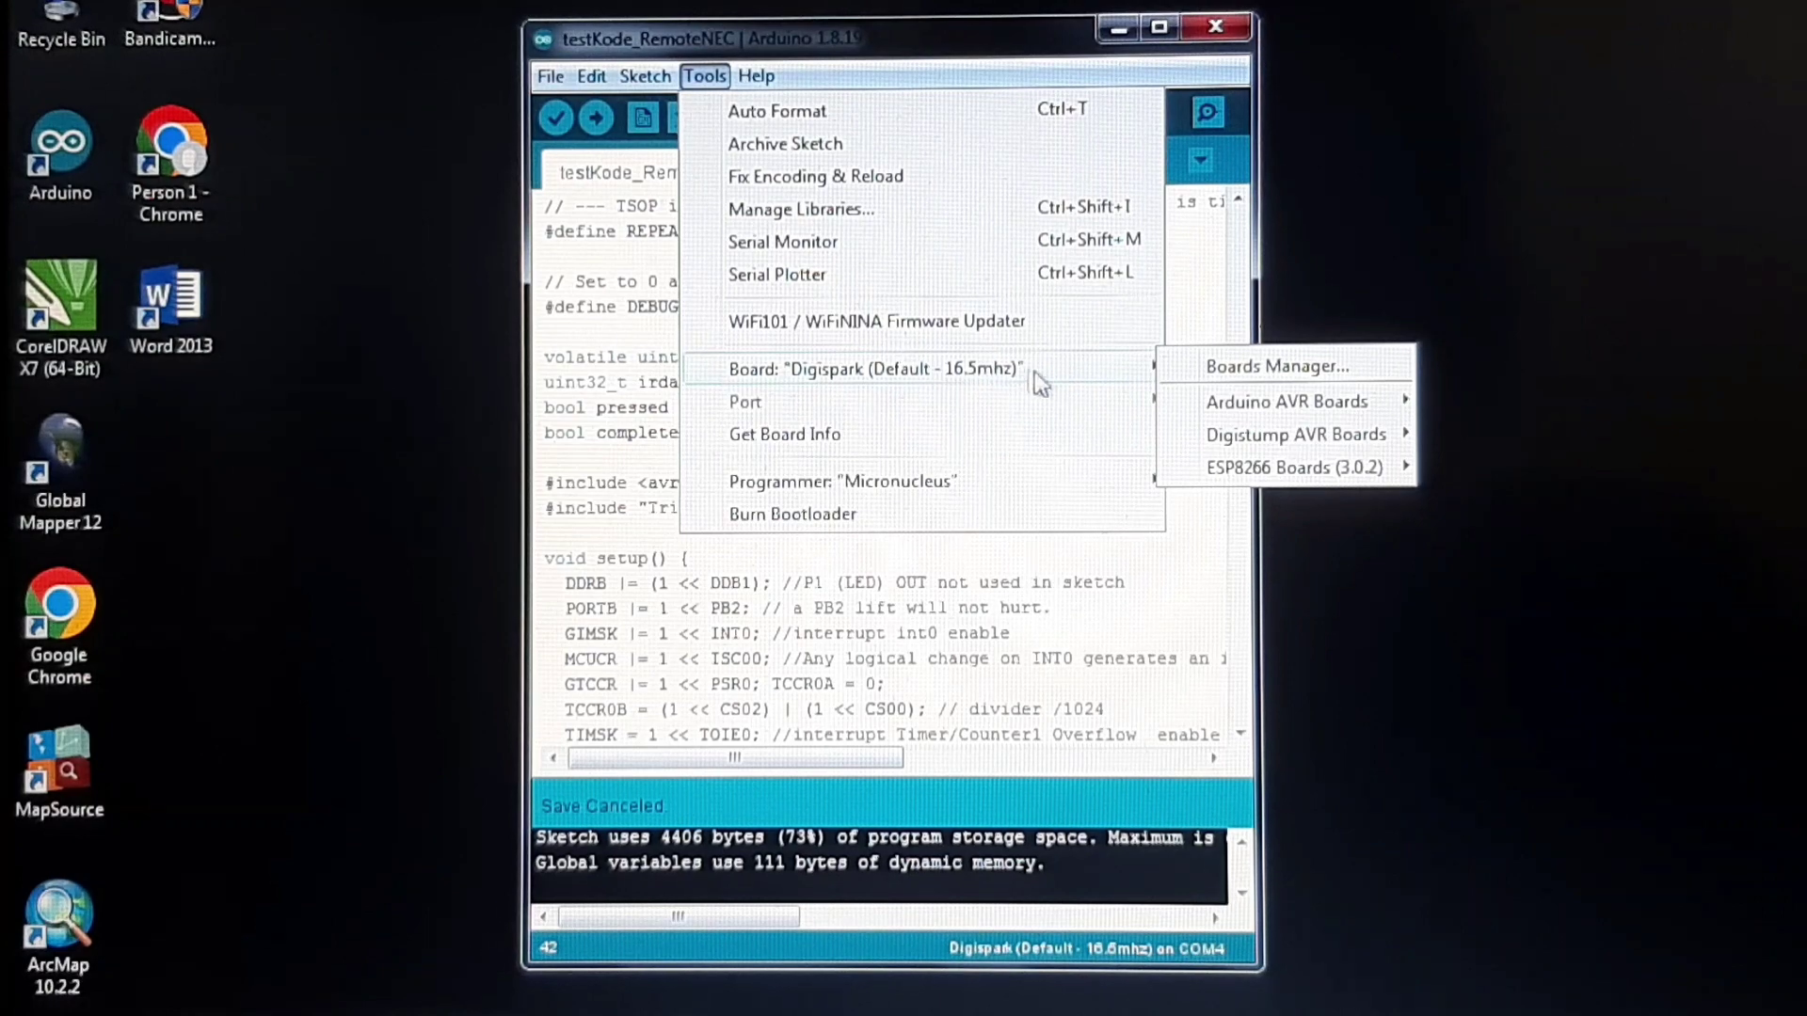
mouse_move(1308, 438)
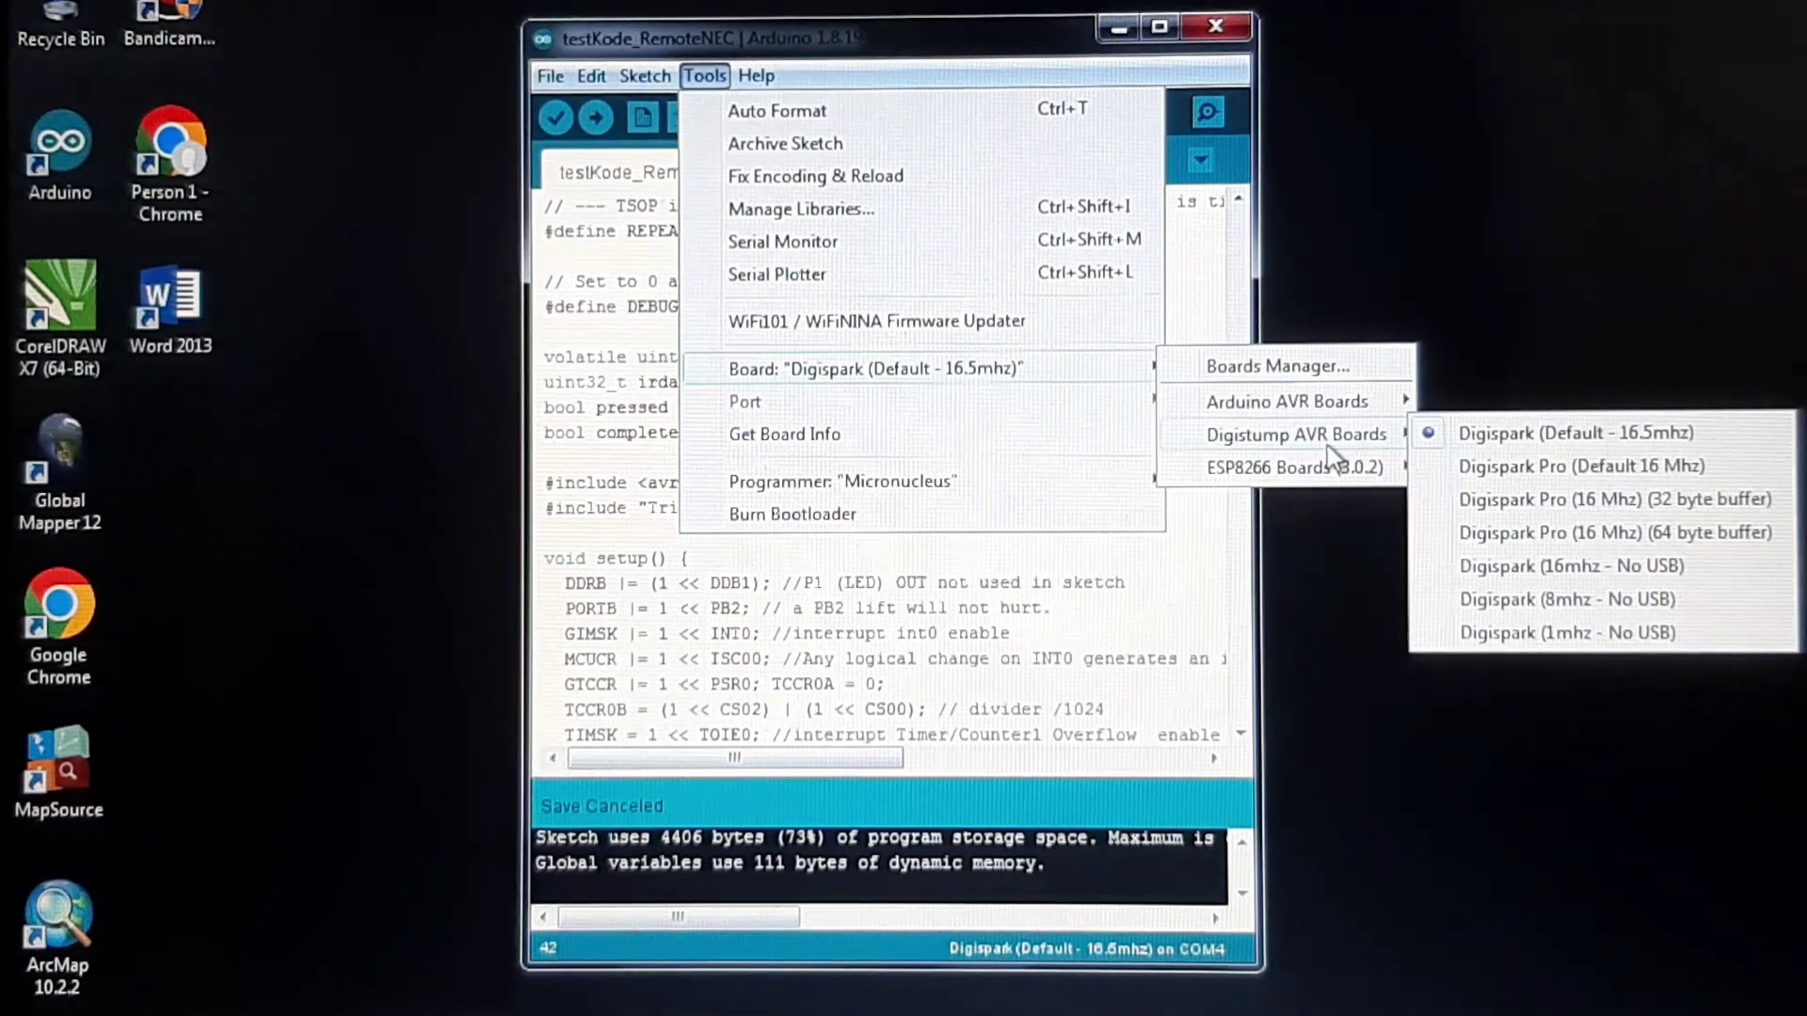
click(1711, 436)
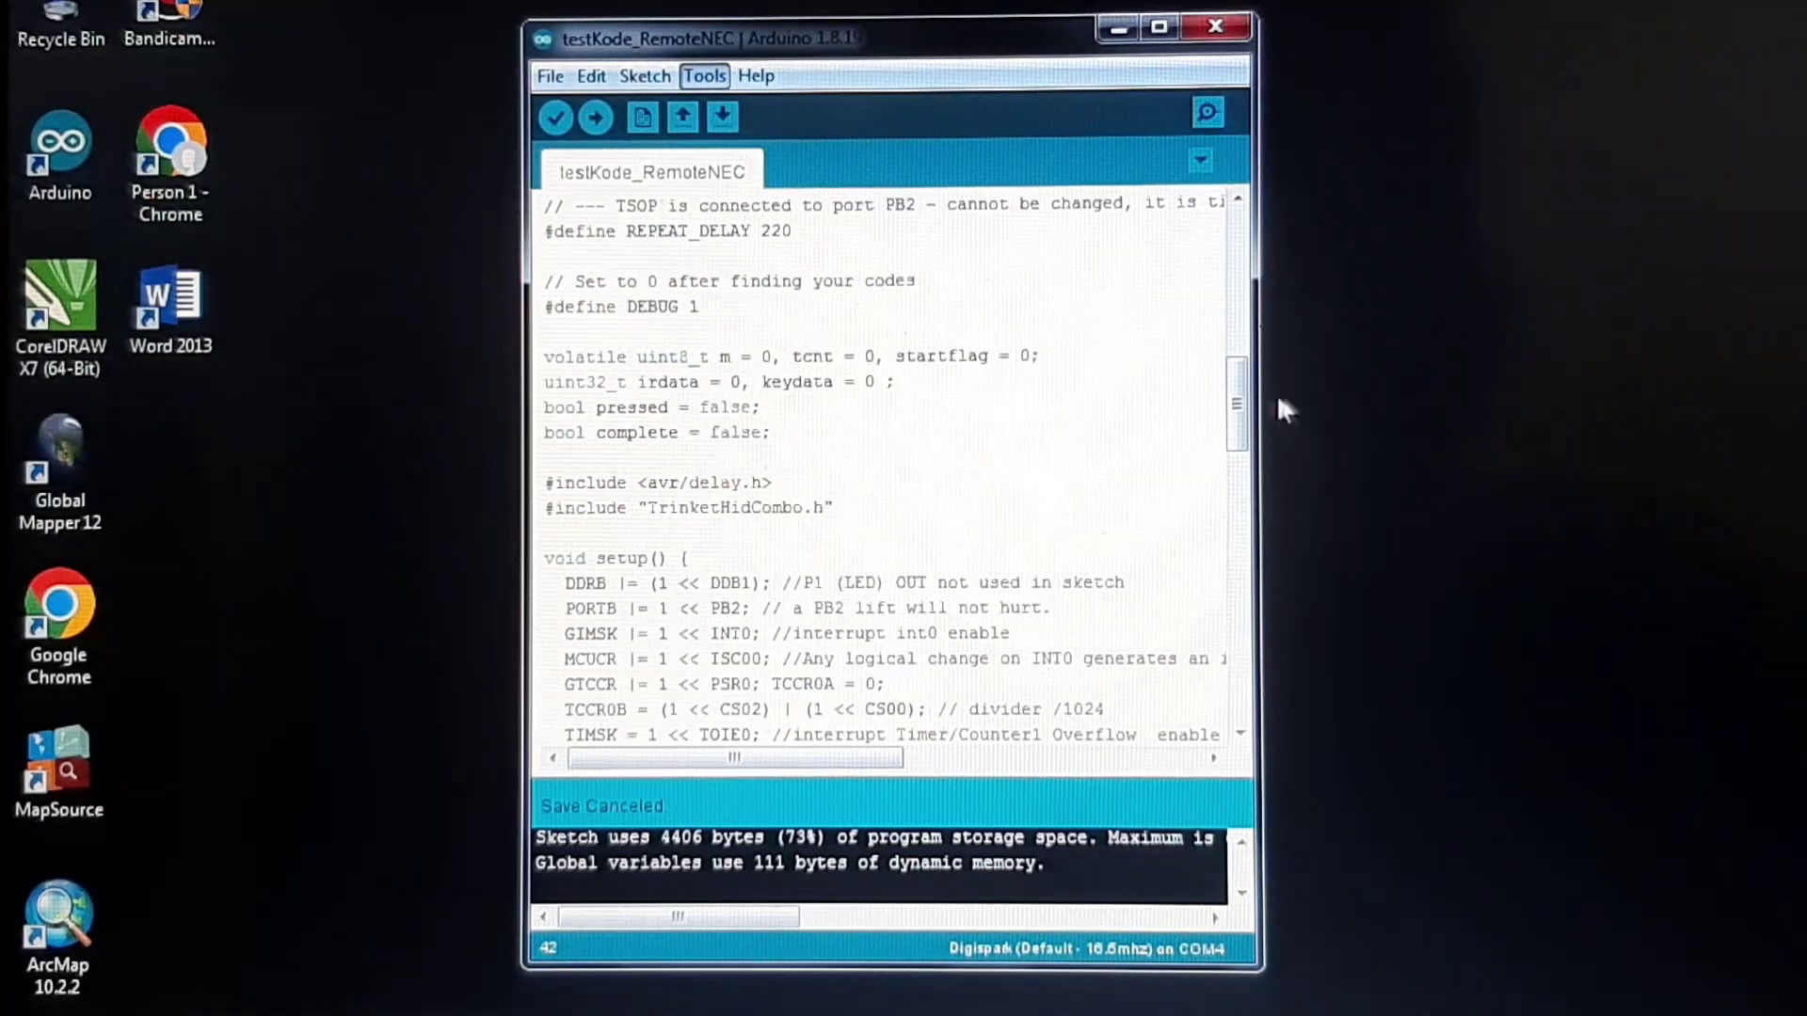
Choose Micronucleus as the programmer and verify the testKode_RemoteNEC sketch by compiling it
click(715, 73)
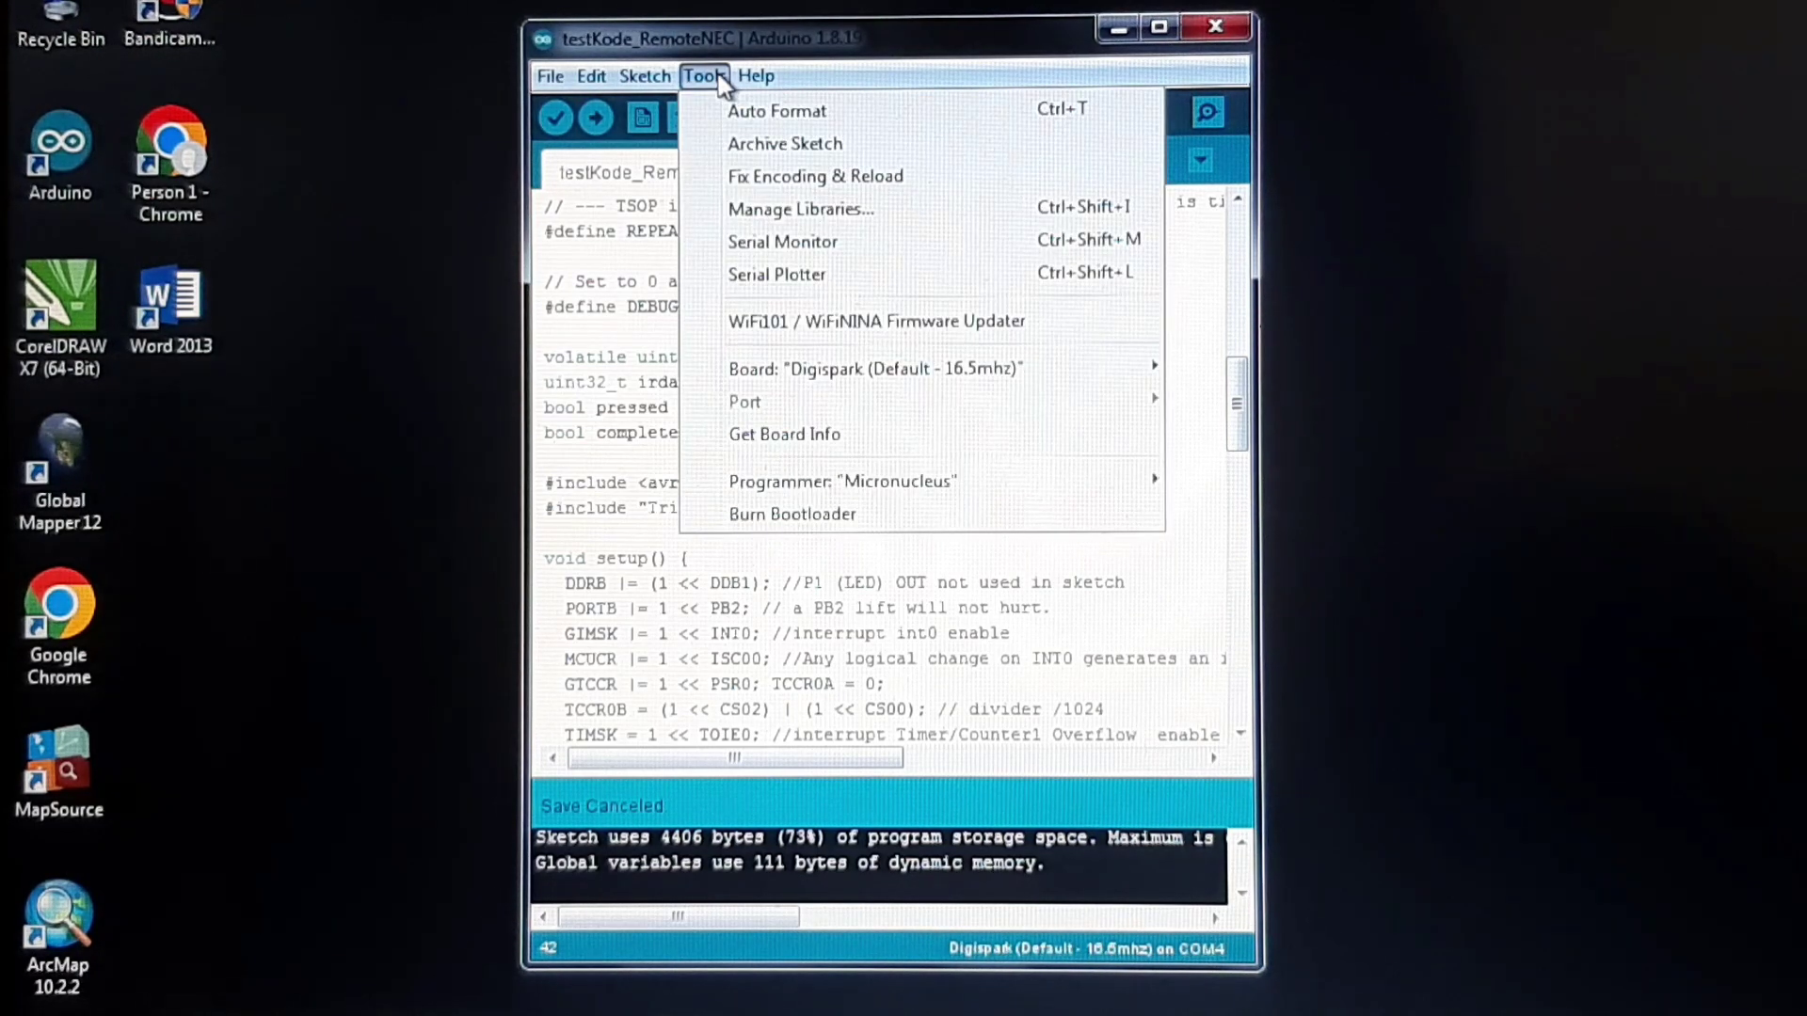
mouse_move(927, 483)
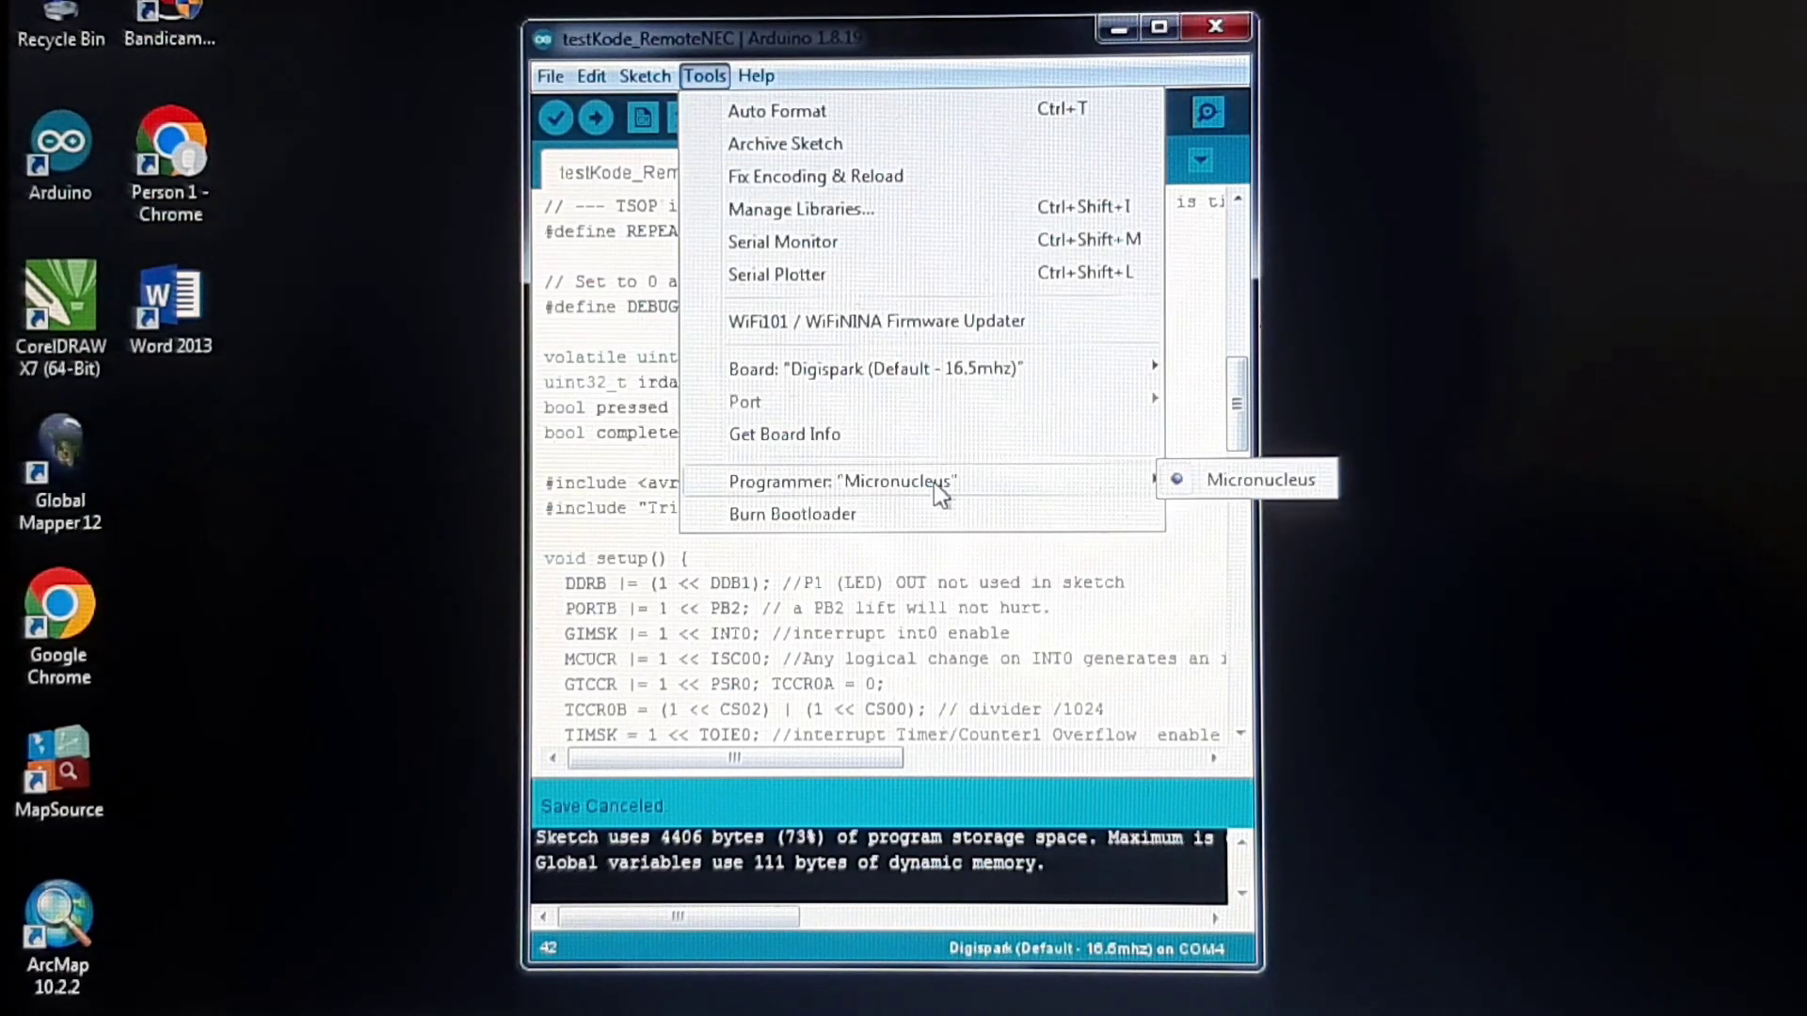
click(1320, 483)
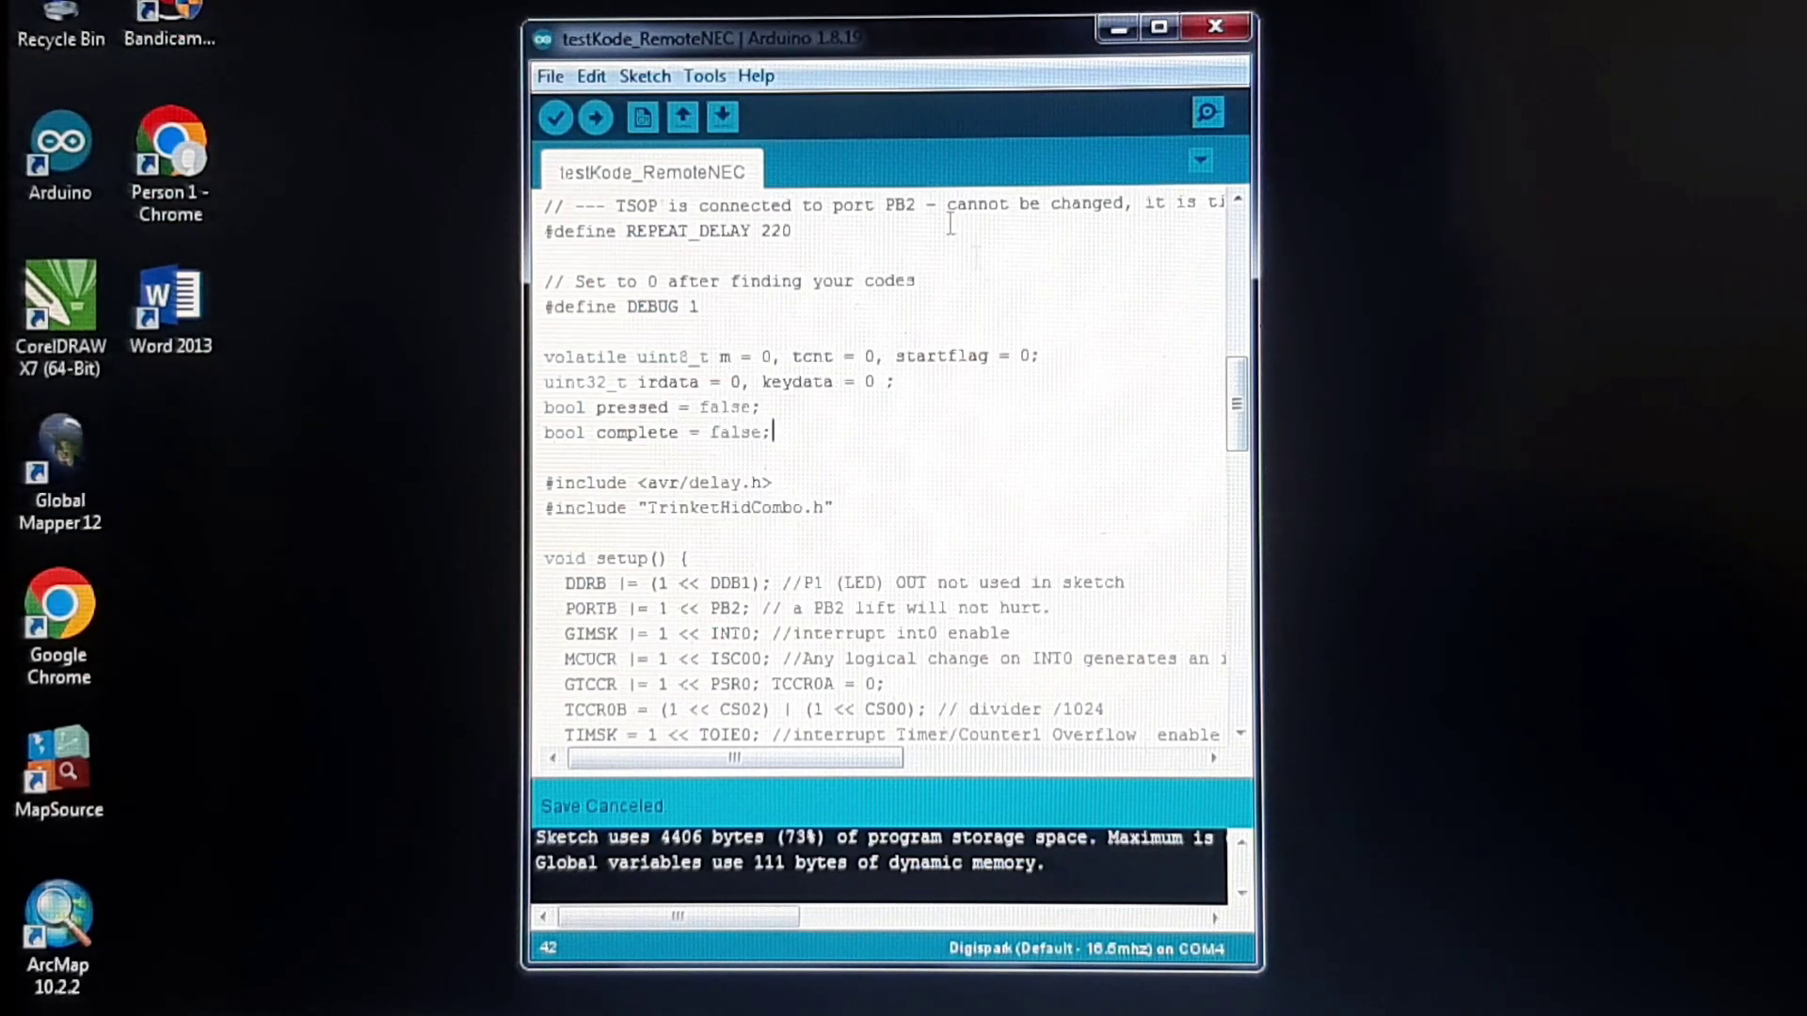
click(555, 119)
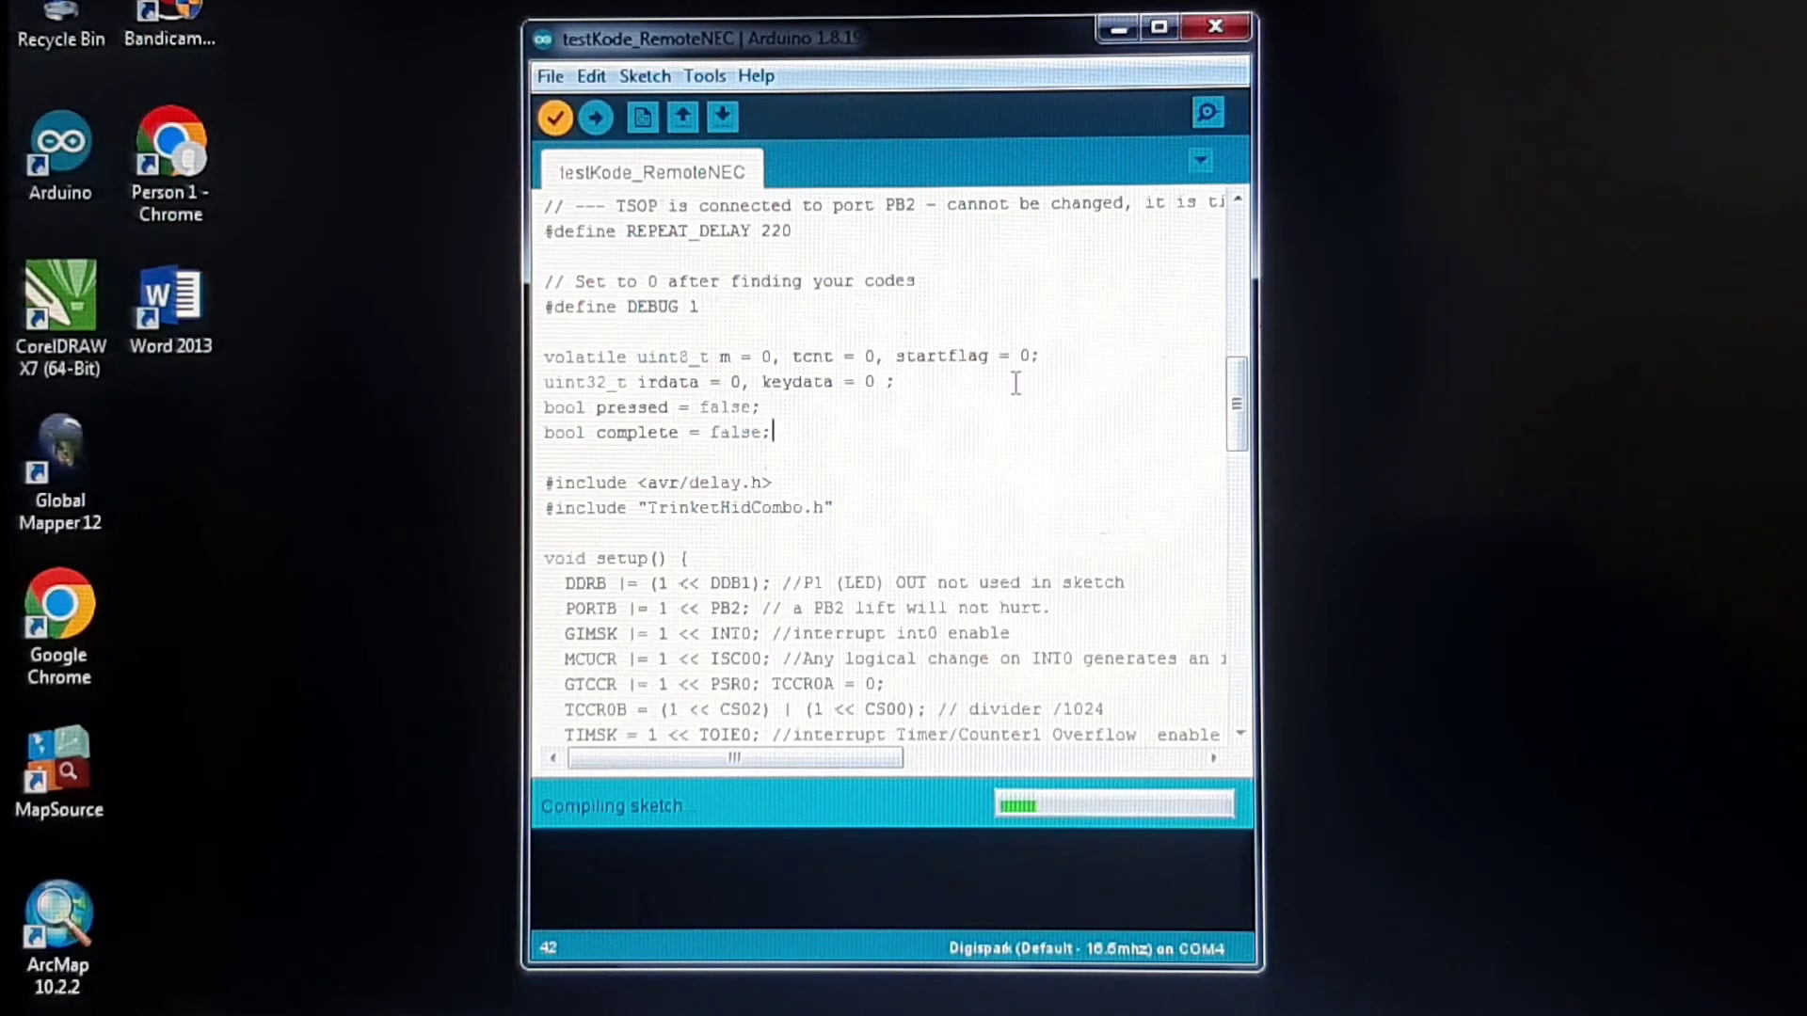